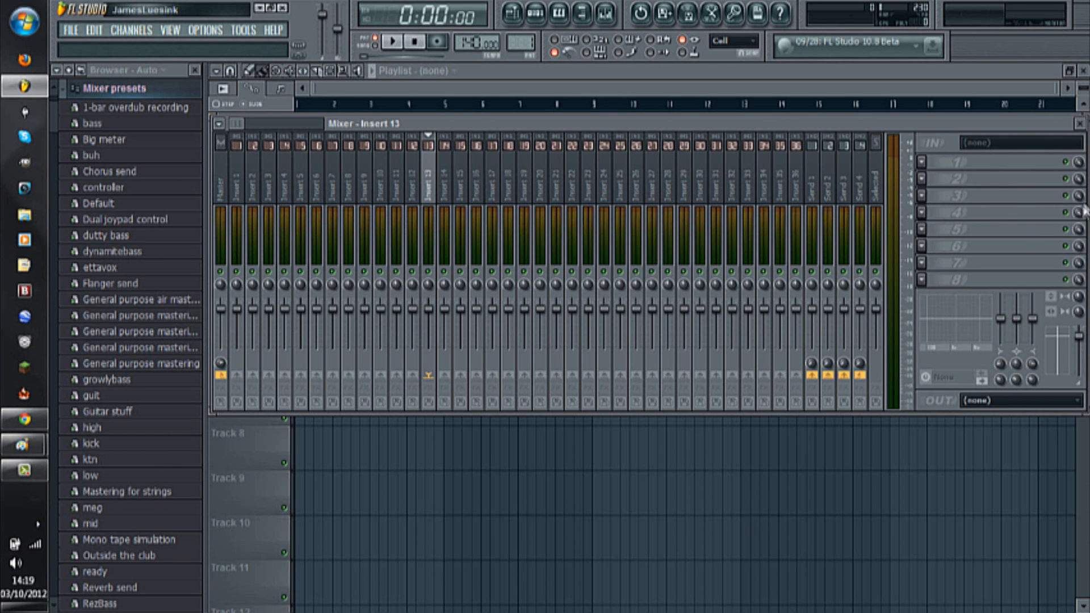
pyautogui.moveTo(469, 129); pyautogui.dragTo(474, 151)
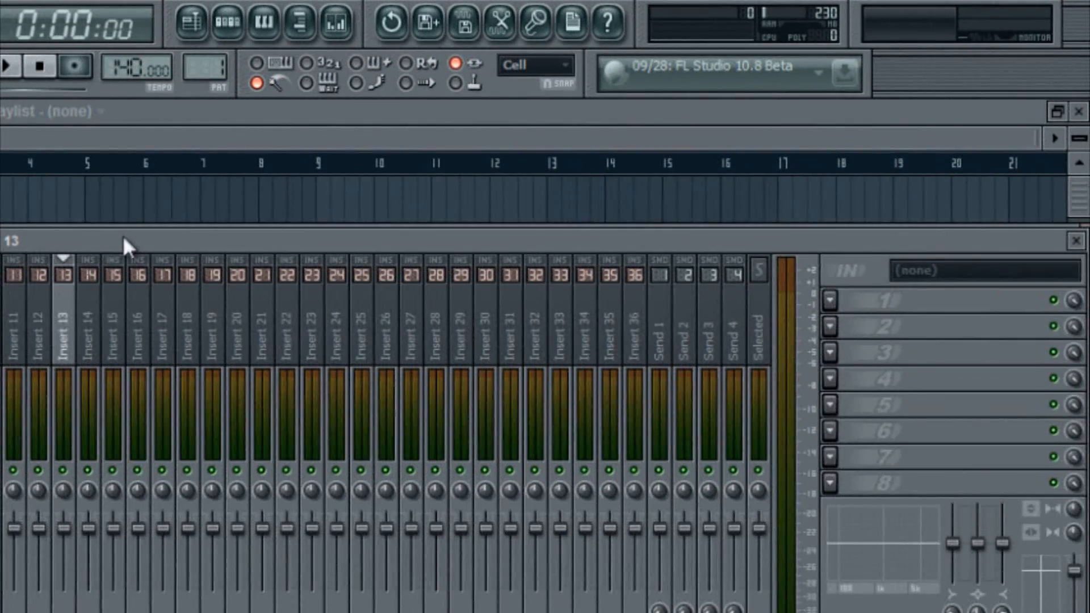
pyautogui.moveTo(124, 238); pyautogui.dragTo(122, 243)
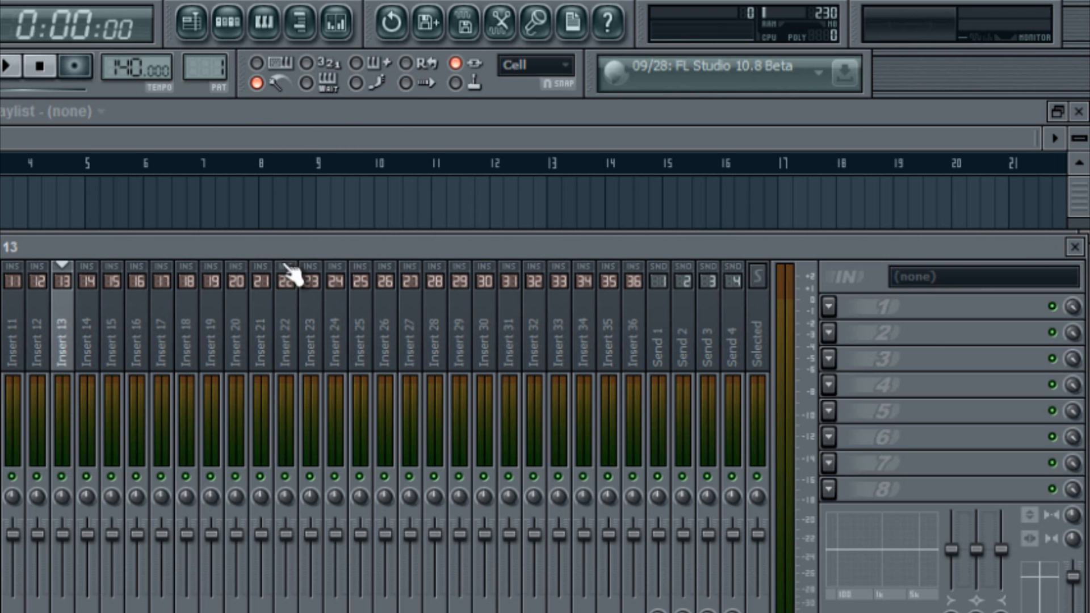
pyautogui.moveTo(312, 247); pyautogui.dragTo(316, 165)
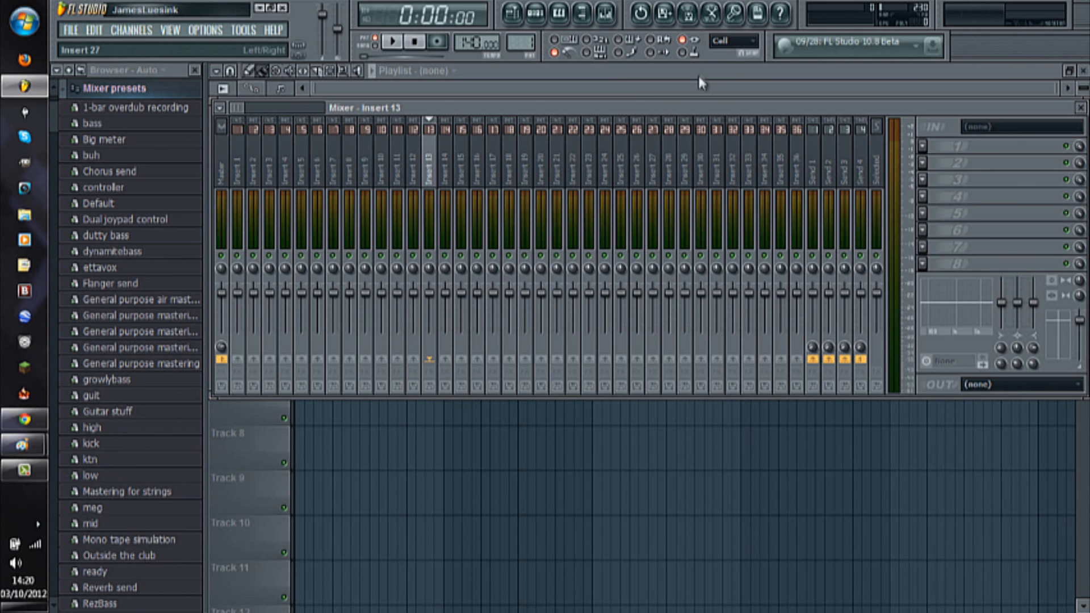
pyautogui.click(417, 164)
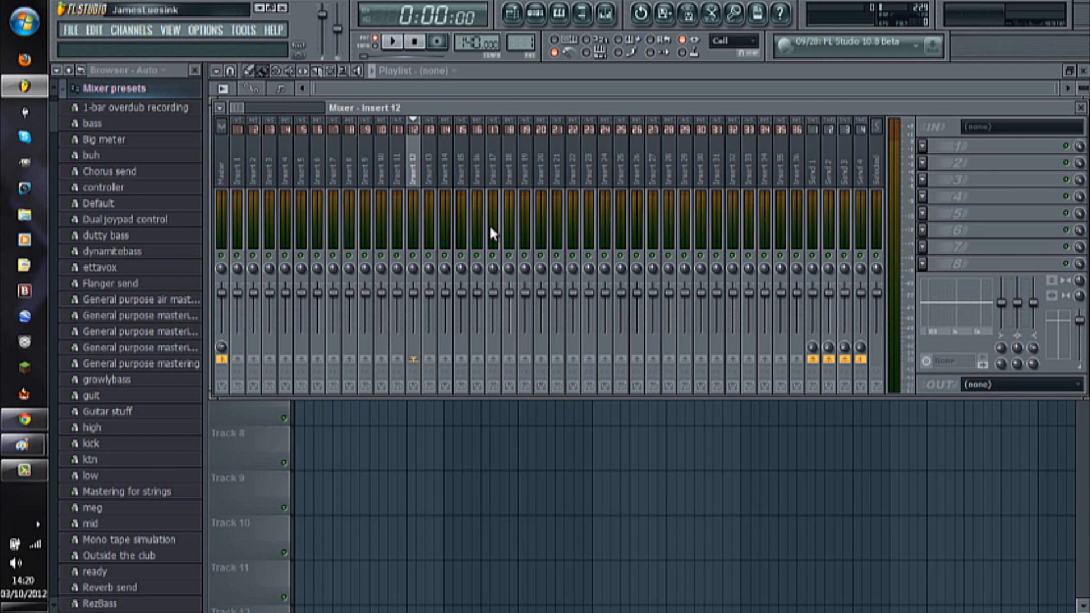
pyautogui.click(400, 170)
pyautogui.click(388, 168)
pyautogui.click(402, 164)
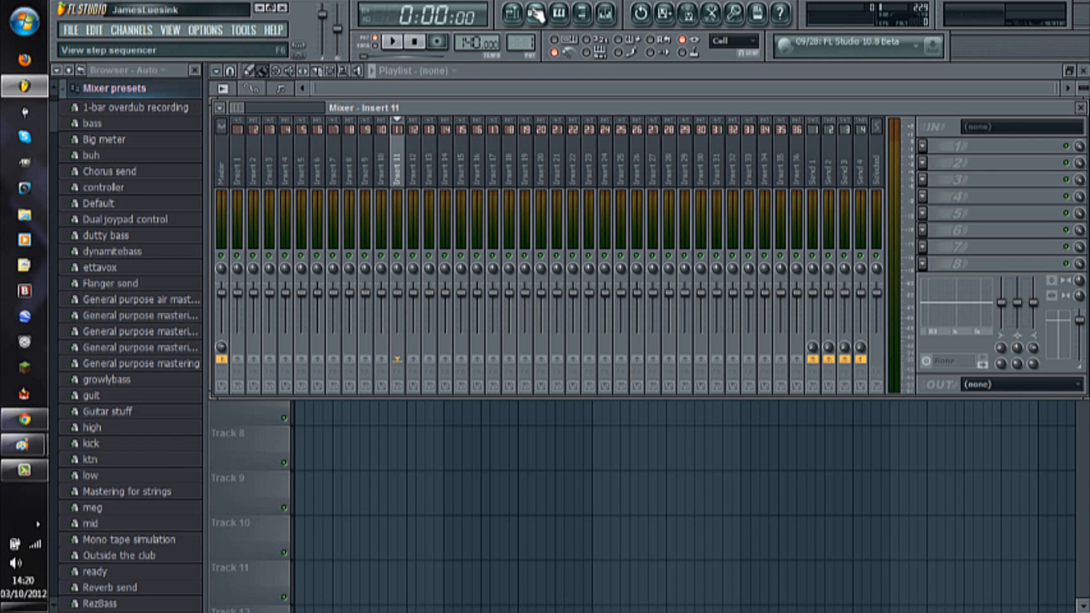
# Insert a Massive synth channel into the pattern and start a new untitled sound in it.
pyautogui.click(536, 14)
pyautogui.moveTo(521, 210); pyautogui.dragTo(468, 170)
pyautogui.rightClick(391, 209)
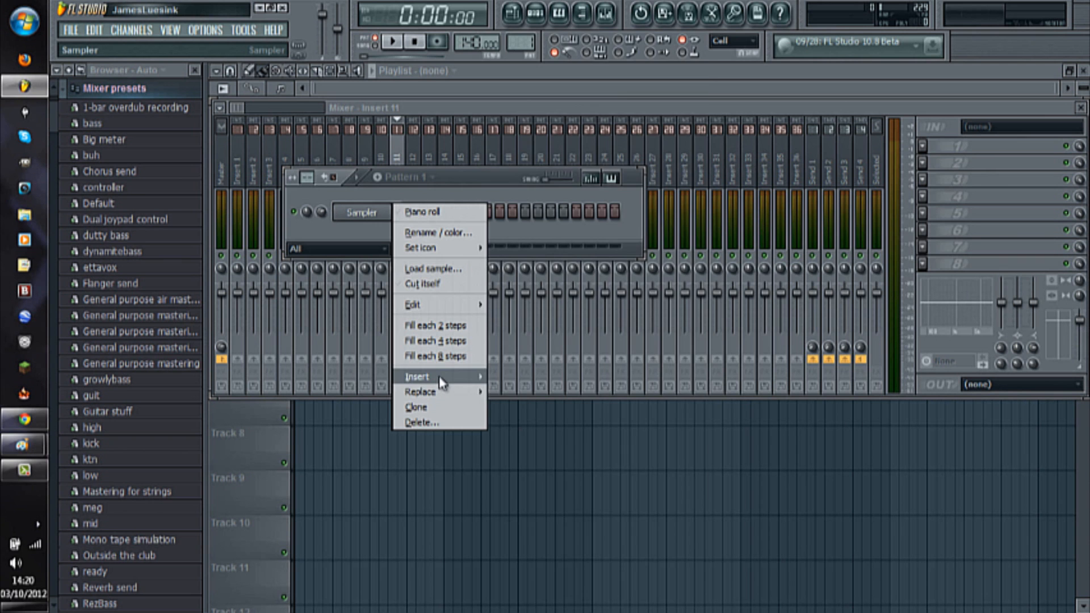
pyautogui.moveTo(443, 380)
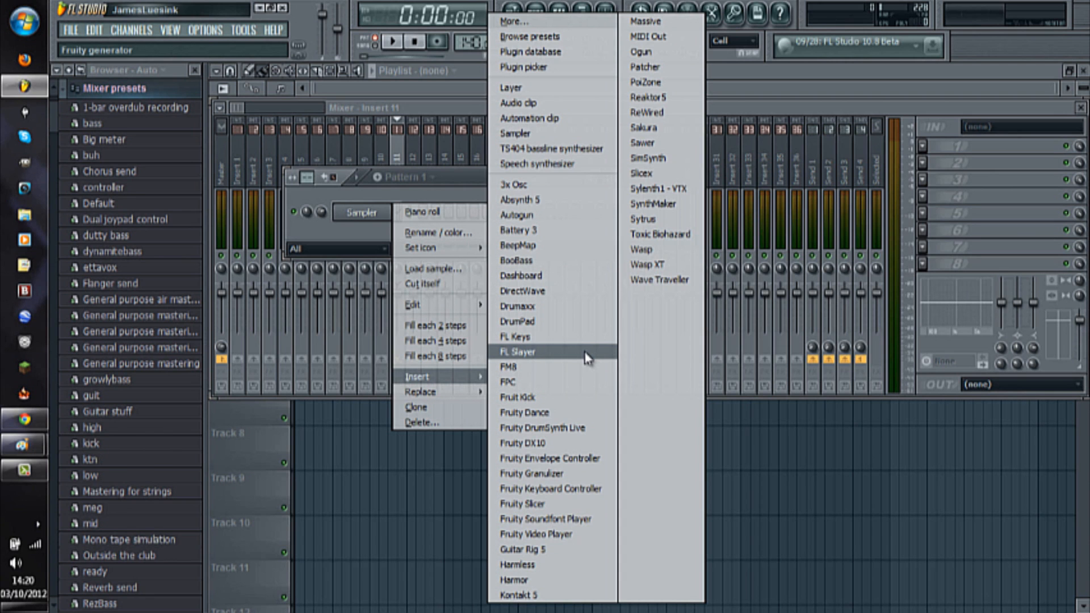
pyautogui.click(658, 22)
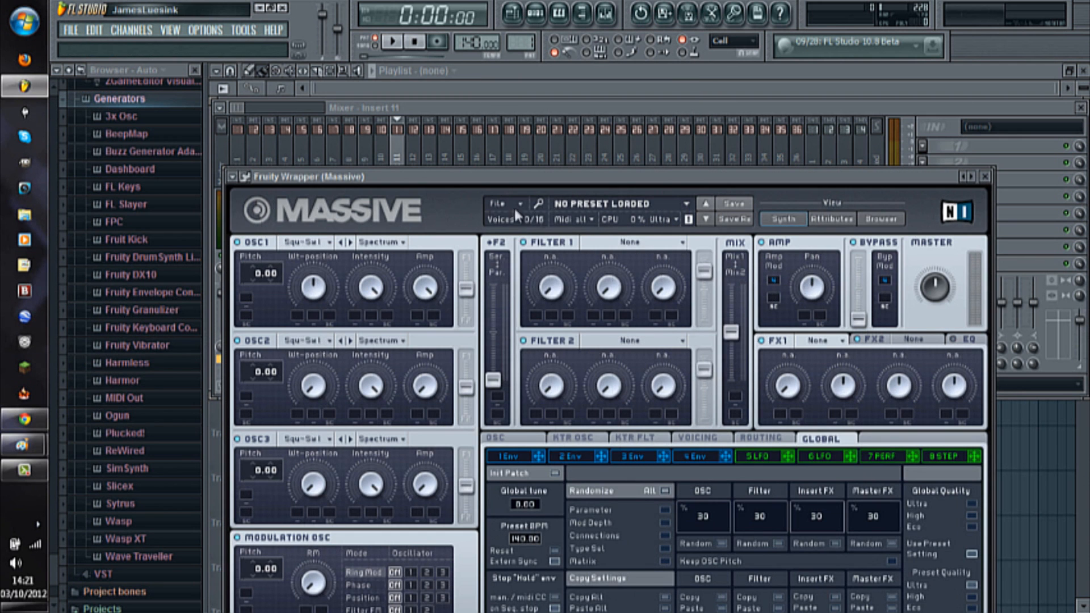
pyautogui.click(511, 204)
pyautogui.click(508, 205)
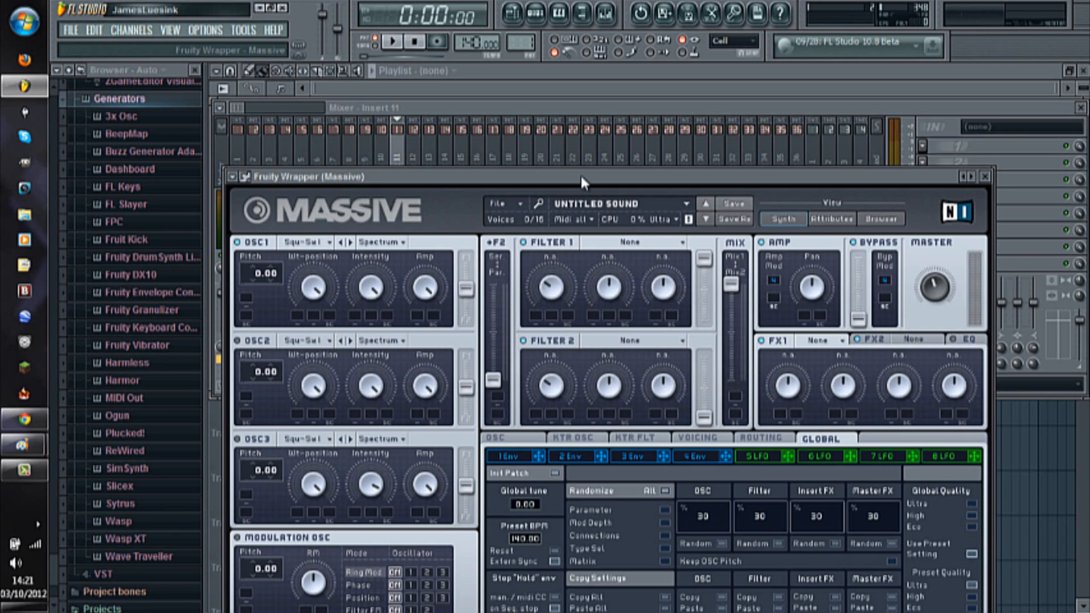
pyautogui.moveTo(580, 173); pyautogui.dragTo(575, 166)
# Enter a chord of G5, D5 and A4 lasting all of bar 1 in Massive's piano roll and preview it.
pyautogui.click(535, 12)
pyautogui.rightClick(373, 208)
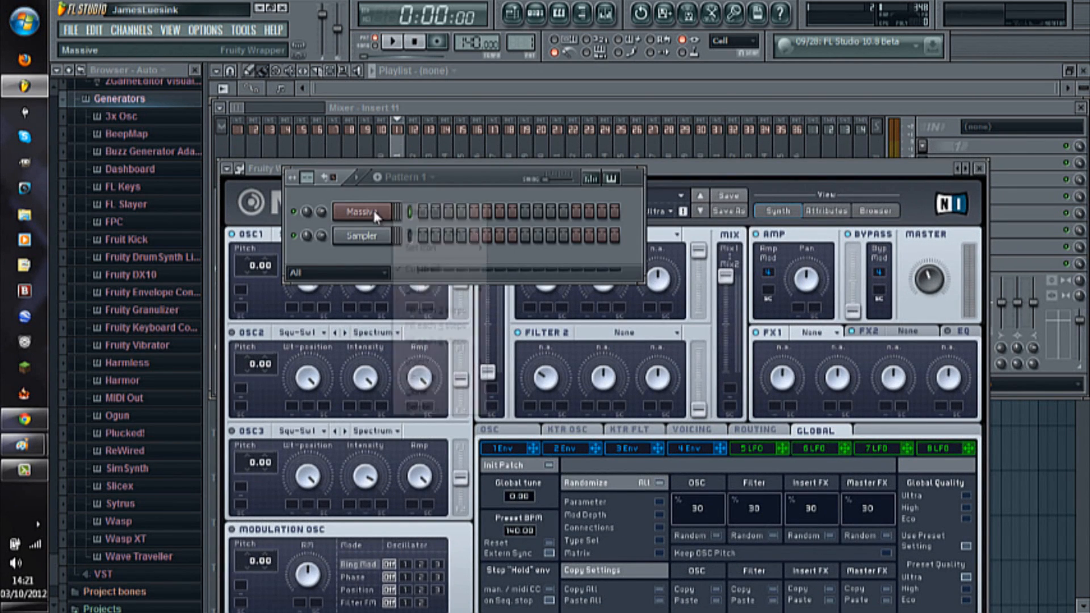
pyautogui.click(410, 212)
pyautogui.click(267, 226)
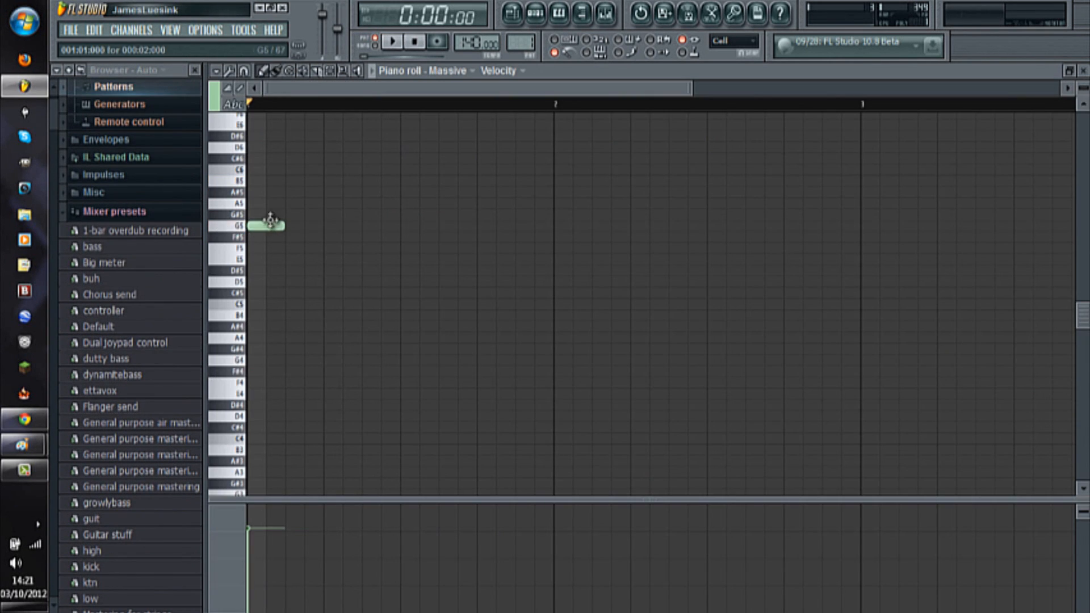
pyautogui.moveTo(256, 307); pyautogui.dragTo(253, 279)
pyautogui.moveTo(250, 359)
pyautogui.mouseDown()
pyautogui.moveTo(257, 327)
pyautogui.moveTo(252, 338)
pyautogui.mouseUp()
pyautogui.moveTo(281, 188); pyautogui.dragTo(301, 293)
pyautogui.rightClick(314, 293)
pyautogui.moveTo(317, 191); pyautogui.dragTo(557, 314)
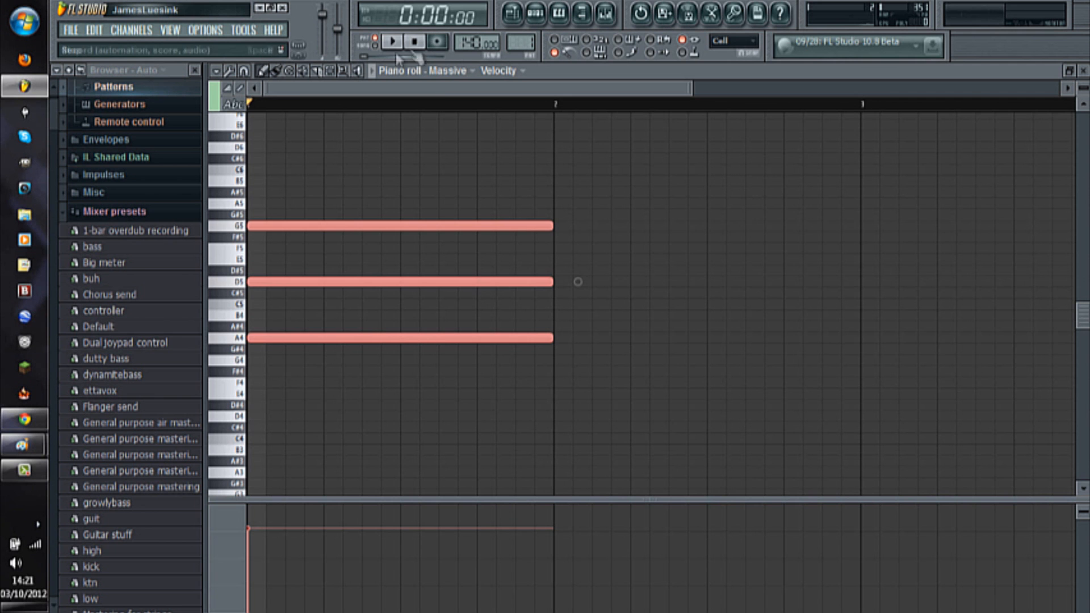
pyautogui.press('space')
pyautogui.press('space')
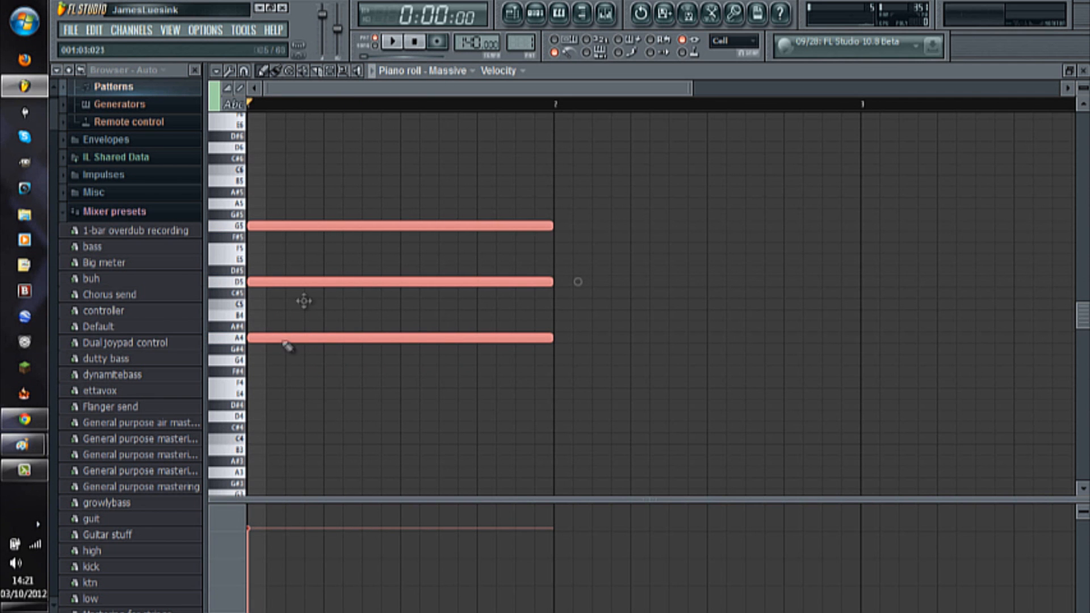
# Add a one-bar G3 bass note beneath the bar 1 chord and play the pattern.
pyautogui.scroll(-5, 287, 375)
pyautogui.click(257, 395)
pyautogui.press('space')
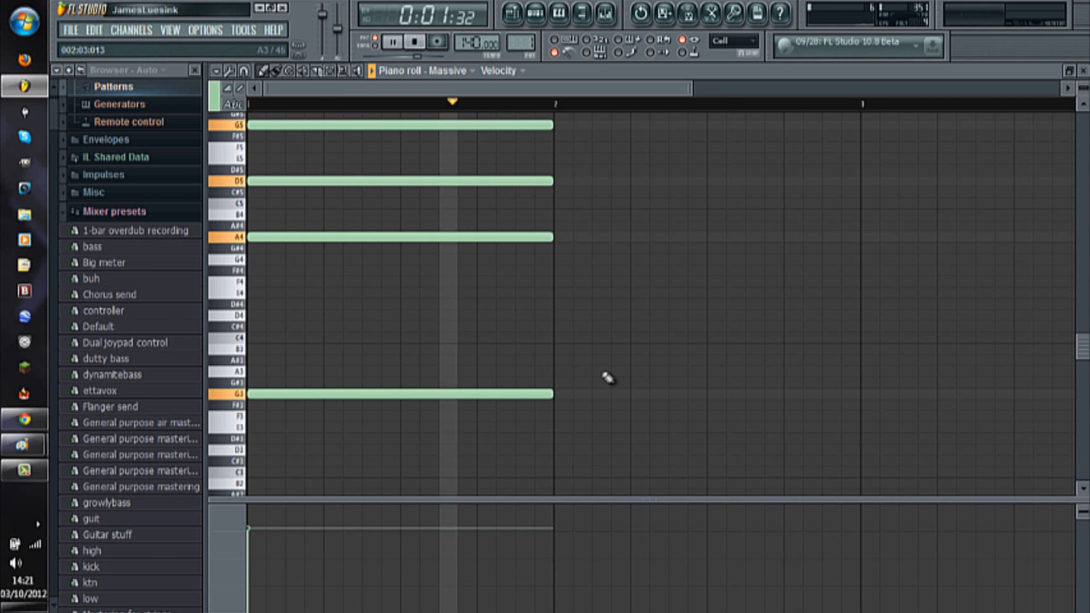
pyautogui.press('space')
# Add bass notes to bar 2: A#3 over the first six steps and C4 over the remaining ten.
pyautogui.scroll(-5, 562, 336)
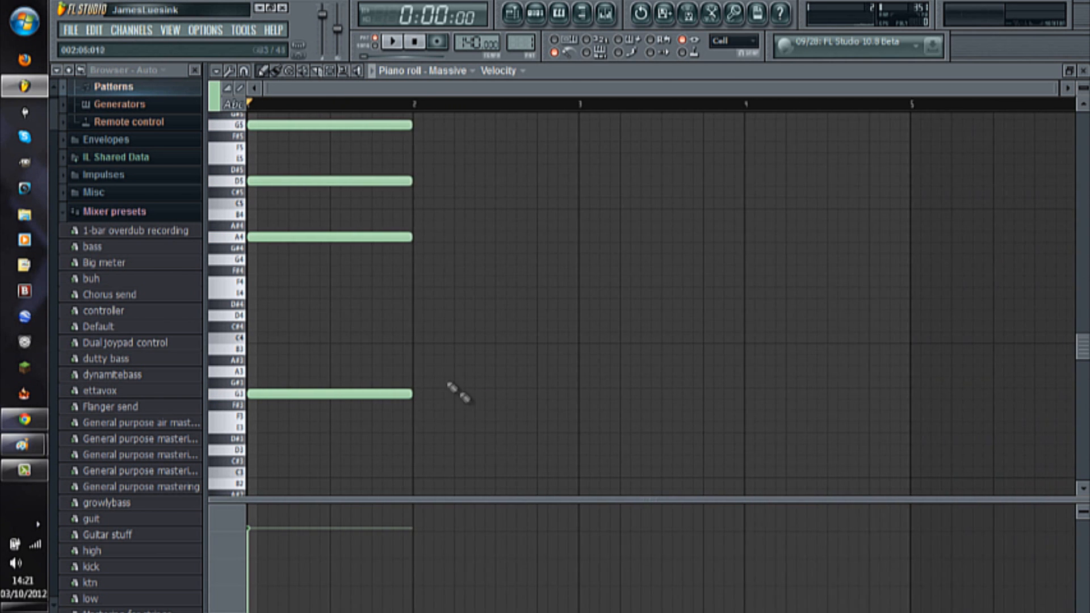
pyautogui.click(420, 360)
pyautogui.moveTo(574, 361); pyautogui.dragTo(476, 338)
pyautogui.click(502, 338)
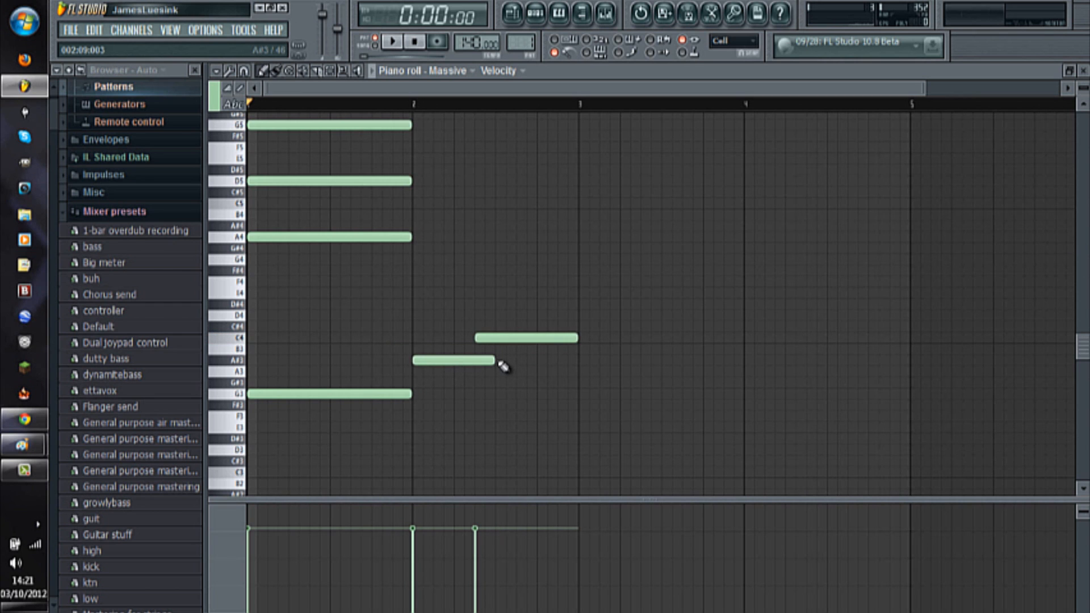
pyautogui.moveTo(494, 360); pyautogui.dragTo(483, 365)
# Add upper notes to bar 2: F5 over the first half, and E5 with G5 over the second half.
pyautogui.scroll(1, 441, 250)
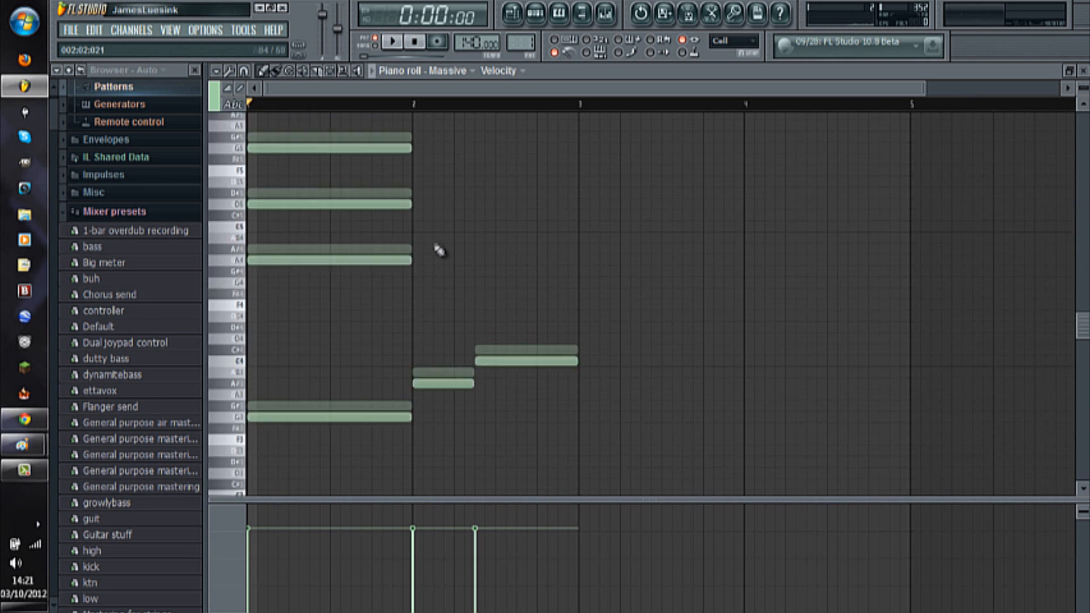
pyautogui.scroll(2, 440, 250)
pyautogui.click(404, 192)
pyautogui.click(449, 202)
pyautogui.moveTo(449, 203); pyautogui.dragTo(445, 216)
pyautogui.moveTo(579, 214); pyautogui.dragTo(494, 218)
pyautogui.click(499, 225)
pyautogui.click(498, 193)
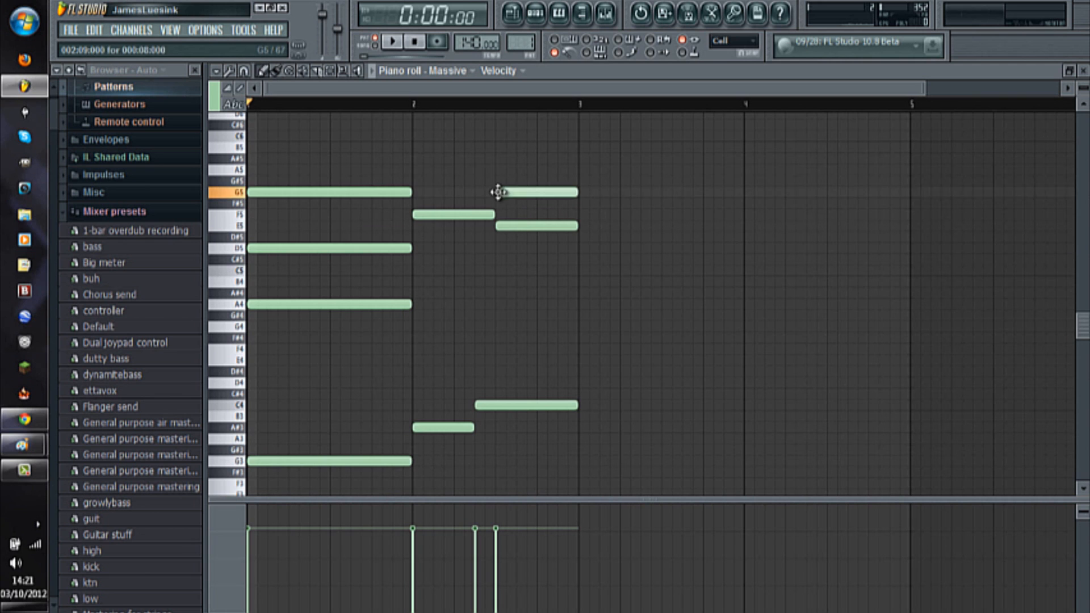
# Add D5 over the first six steps of bar 2 and C5 over the remaining ten.
pyautogui.click(424, 253)
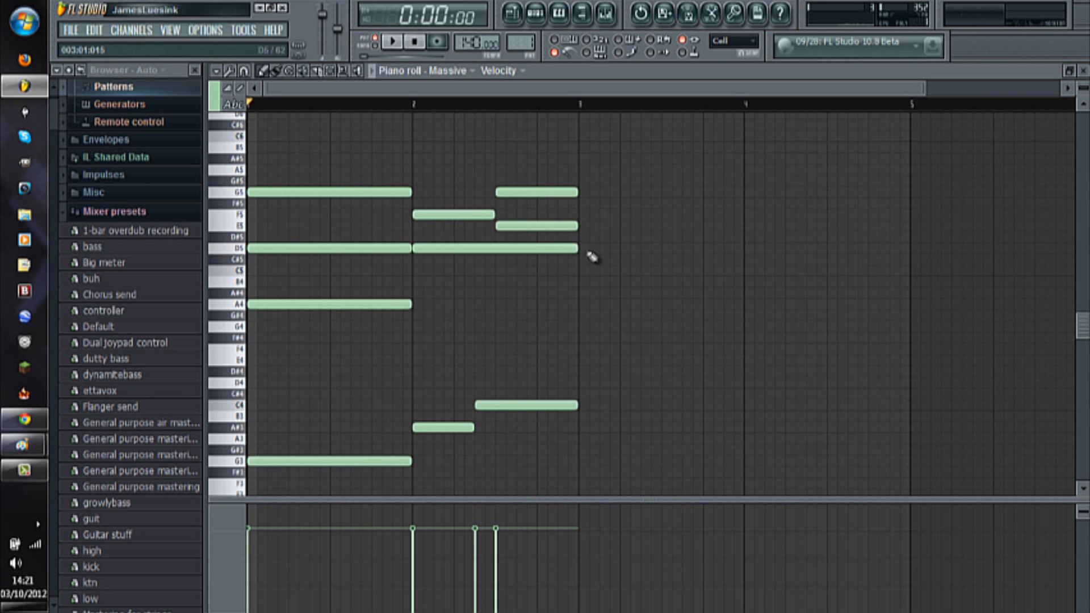
pyautogui.moveTo(575, 248); pyautogui.dragTo(467, 248)
pyautogui.click(484, 271)
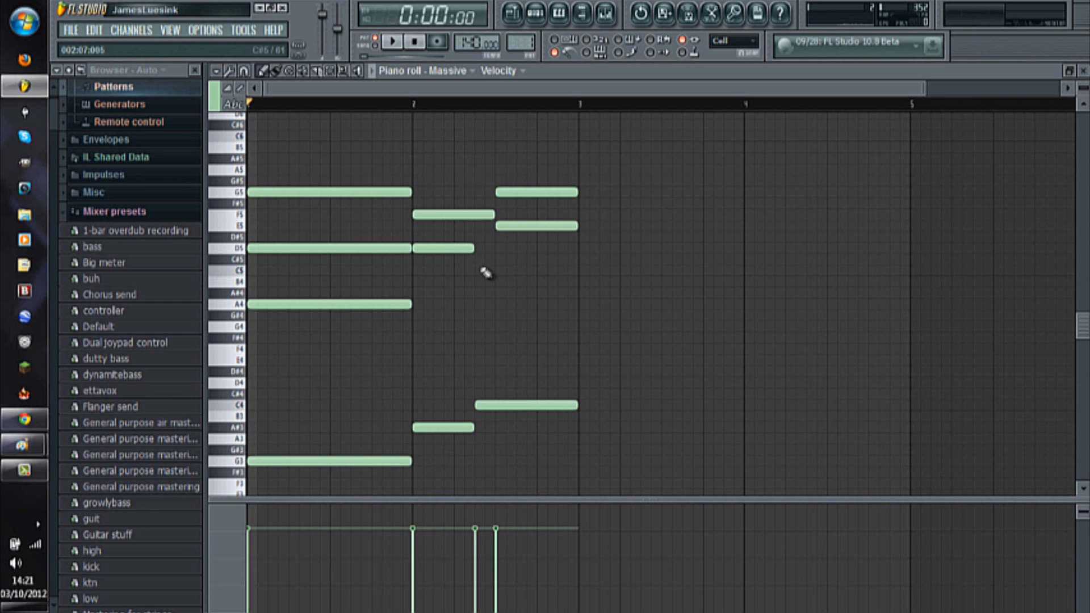
pyautogui.moveTo(537, 271); pyautogui.dragTo(579, 271)
# Shorten F5 to six steps, extend E5 and G5 back to meet its end in bar 2, and play the pattern.
pyautogui.moveTo(491, 214); pyautogui.dragTo(470, 214)
pyautogui.moveTo(499, 181); pyautogui.dragTo(577, 226)
pyautogui.click(423, 321)
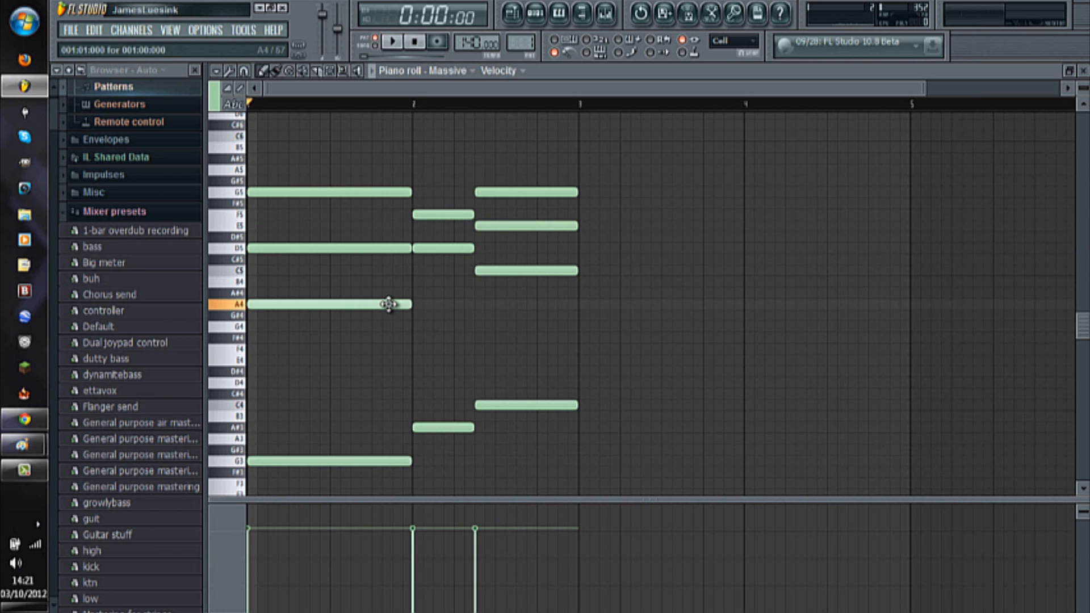
pyautogui.press('space')
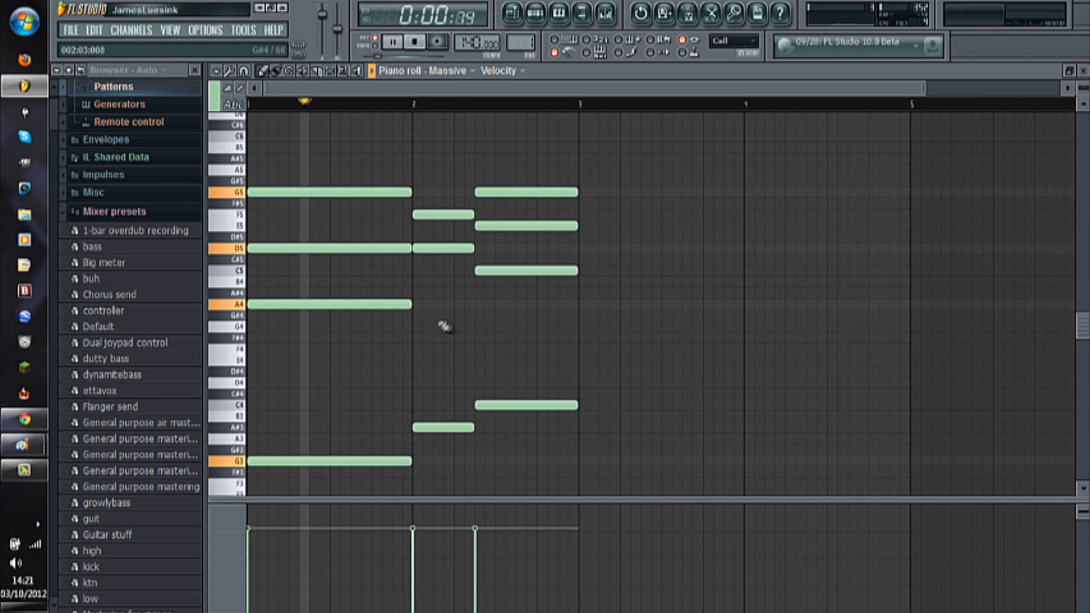
pyautogui.press('space')
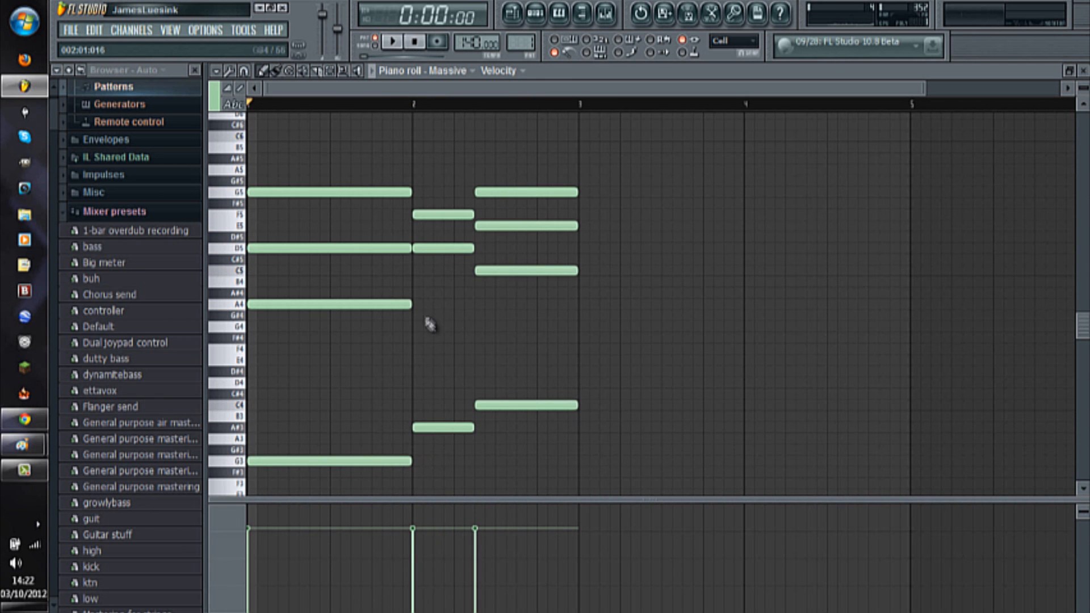
# Complete the bar 2 chords with A#4 over the first six steps and A4 over the last ten, and play the pattern.
pyautogui.click(419, 294)
pyautogui.moveTo(575, 293)
pyautogui.mouseDown()
pyautogui.moveTo(470, 298)
pyautogui.moveTo(572, 305)
pyautogui.mouseUp()
pyautogui.click(480, 304)
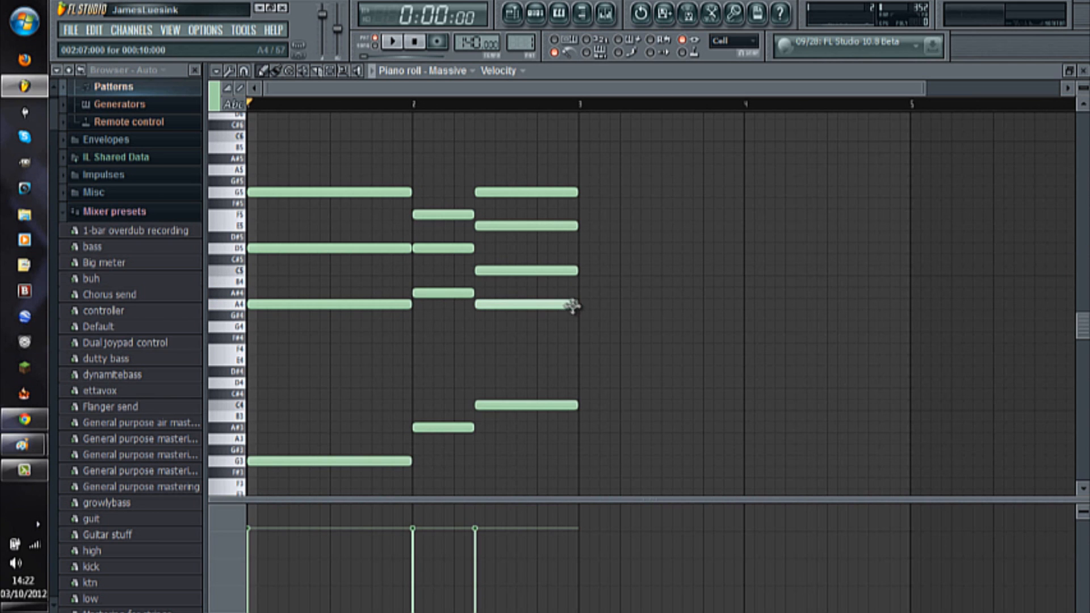
pyautogui.press('space')
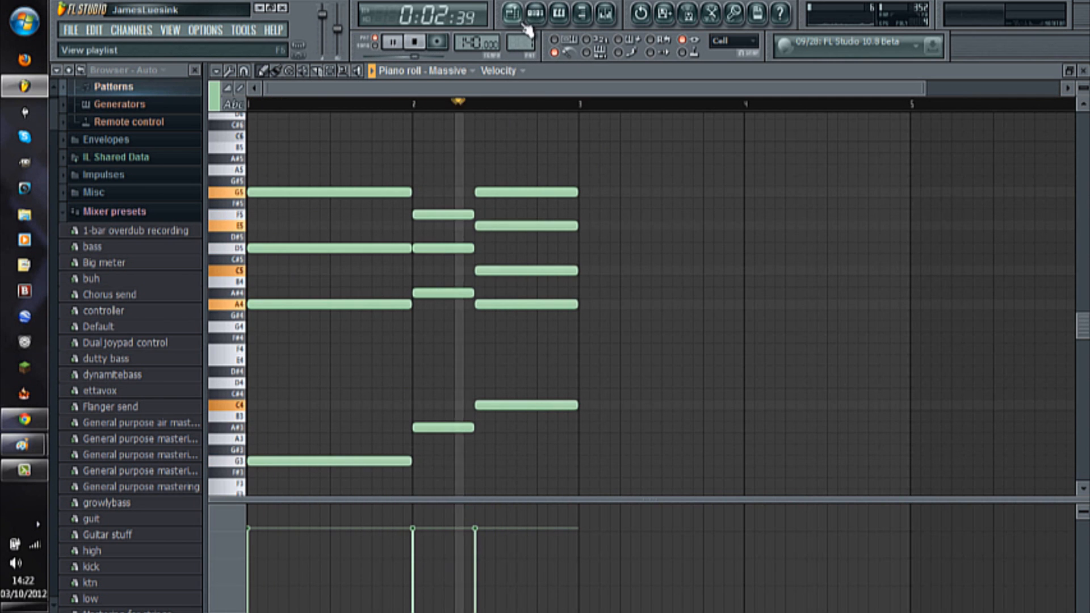
pyautogui.press('space')
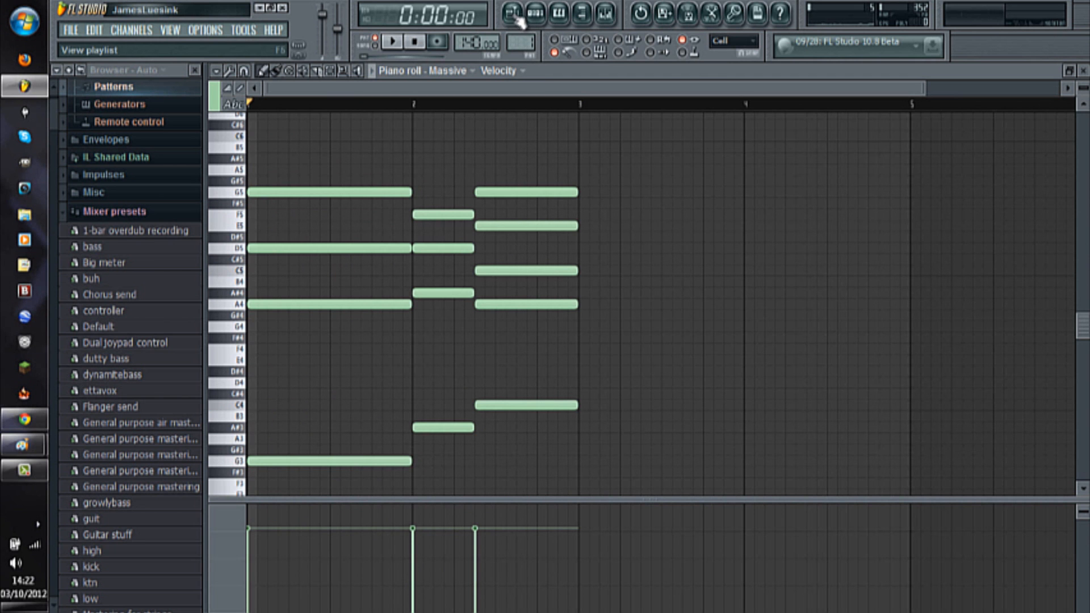
# Link the Massive channel to mixer insert 10.
pyautogui.click(605, 13)
pyautogui.press('space')
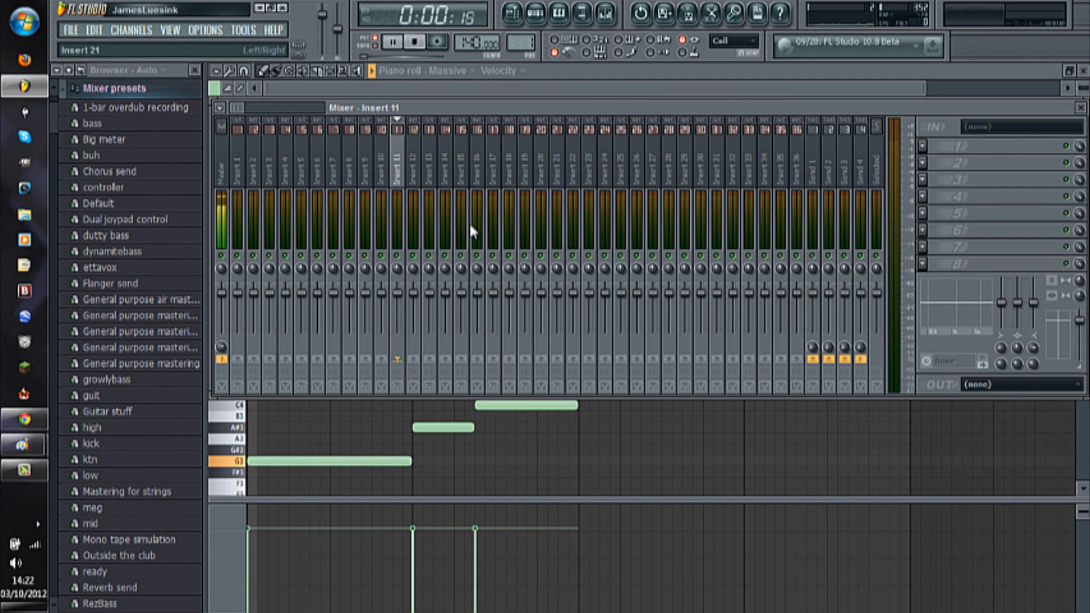
pyautogui.press('space')
pyautogui.rightClick(384, 170)
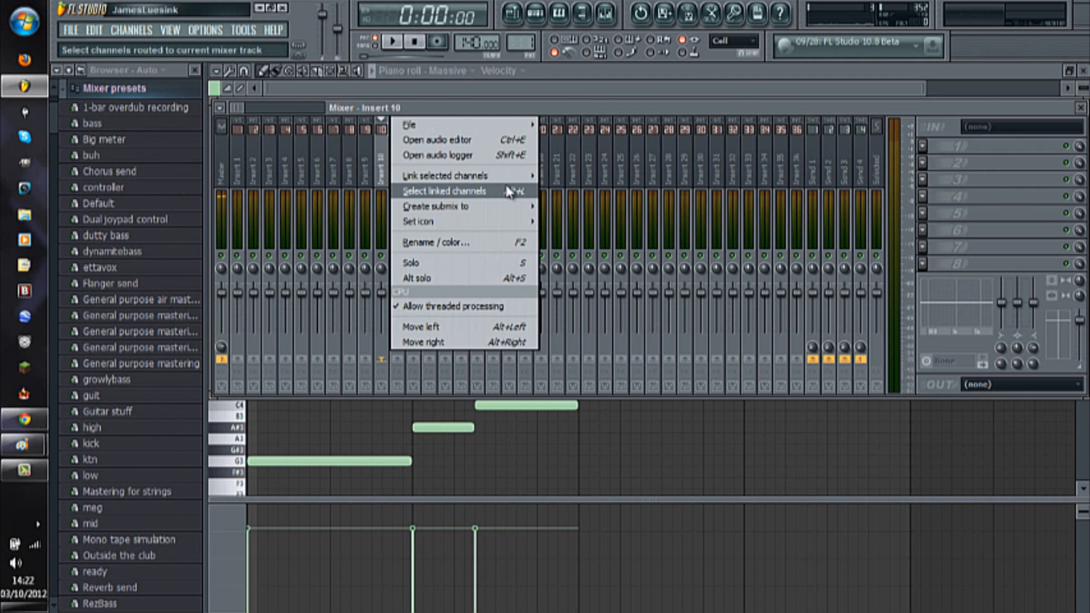
pyautogui.moveTo(520, 178)
pyautogui.click(568, 176)
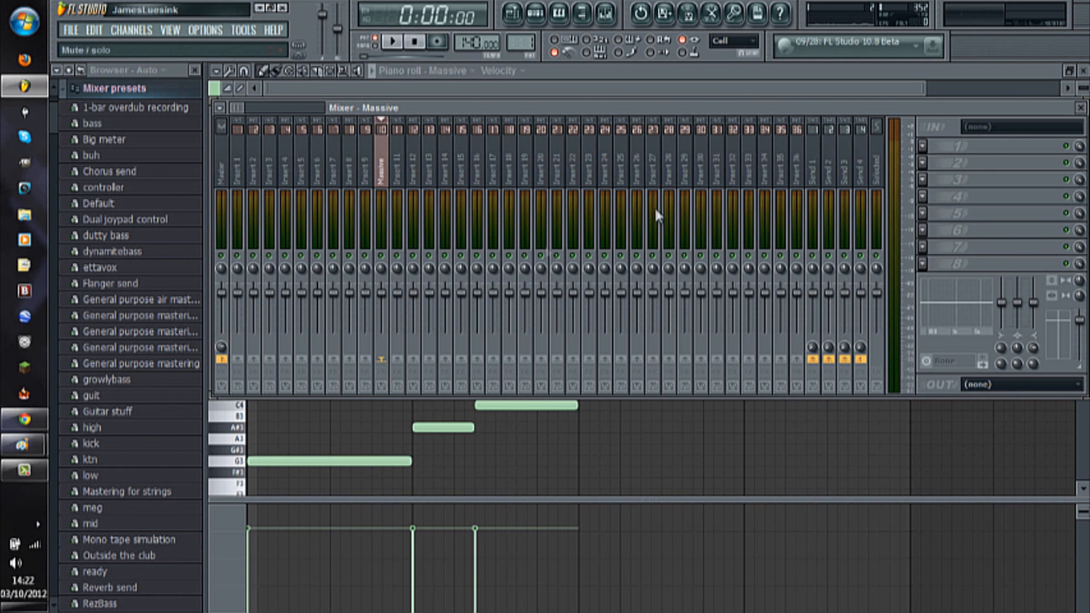
# Load Fruity Parametric EQ 2 into the first effect slot of the Massive mixer track and preview the sound.
pyautogui.click(923, 146)
pyautogui.click(865, 587)
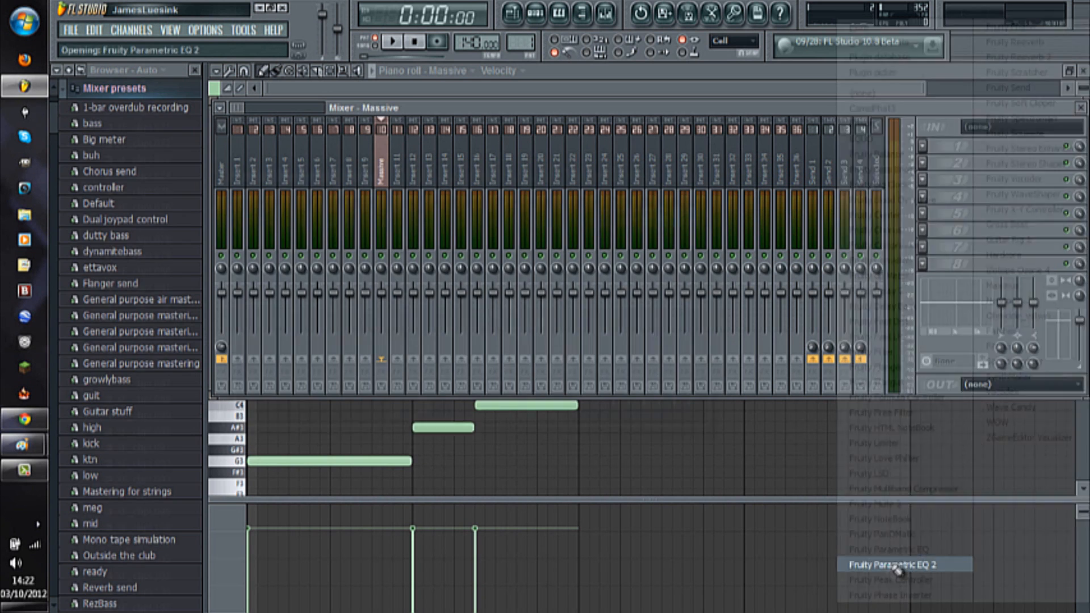
pyautogui.click(394, 42)
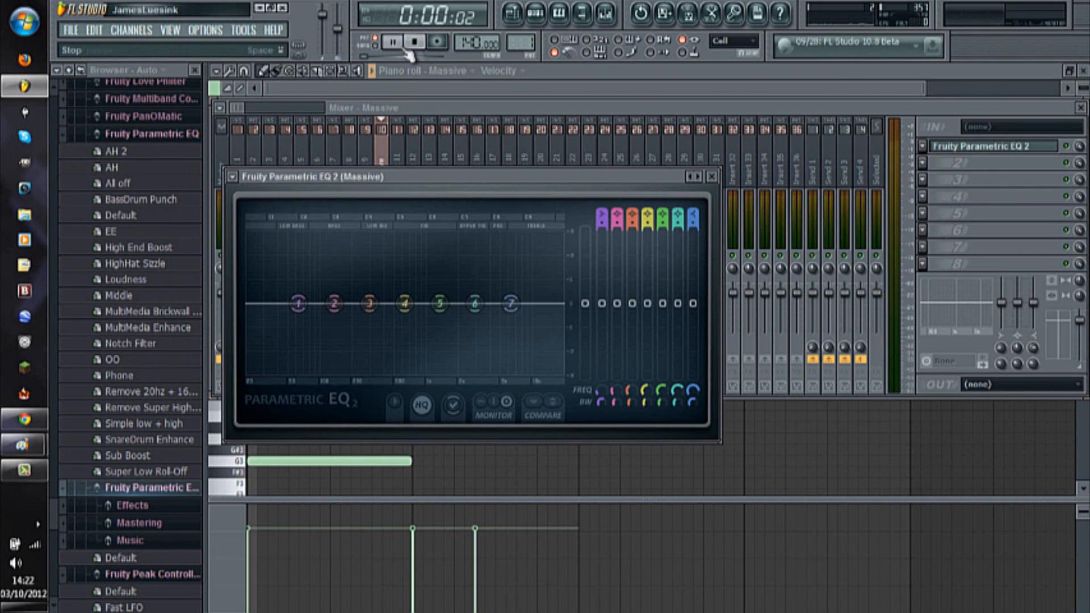
pyautogui.press('space')
# Turn EQ band 1 into a high-pass filter and raise its cutoff to about band 2's frequency, checking it with playback.
pyautogui.moveTo(604, 213); pyautogui.dragTo(601, 224)
pyautogui.press('space')
pyautogui.moveTo(306, 320); pyautogui.dragTo(344, 316)
pyautogui.press('space')
pyautogui.press('space')
pyautogui.press('space')
# Lower EQ band 3 to -4.2 dB at 302 Hz and boost band 6 slightly near band 7's frequency, checking with playback.
pyautogui.moveTo(326, 307); pyautogui.dragTo(372, 321)
pyautogui.press('space')
pyautogui.press('space')
pyautogui.press('space')
pyautogui.press('space')
pyautogui.press('space')
pyautogui.press('space')
pyautogui.moveTo(485, 318); pyautogui.dragTo(514, 298)
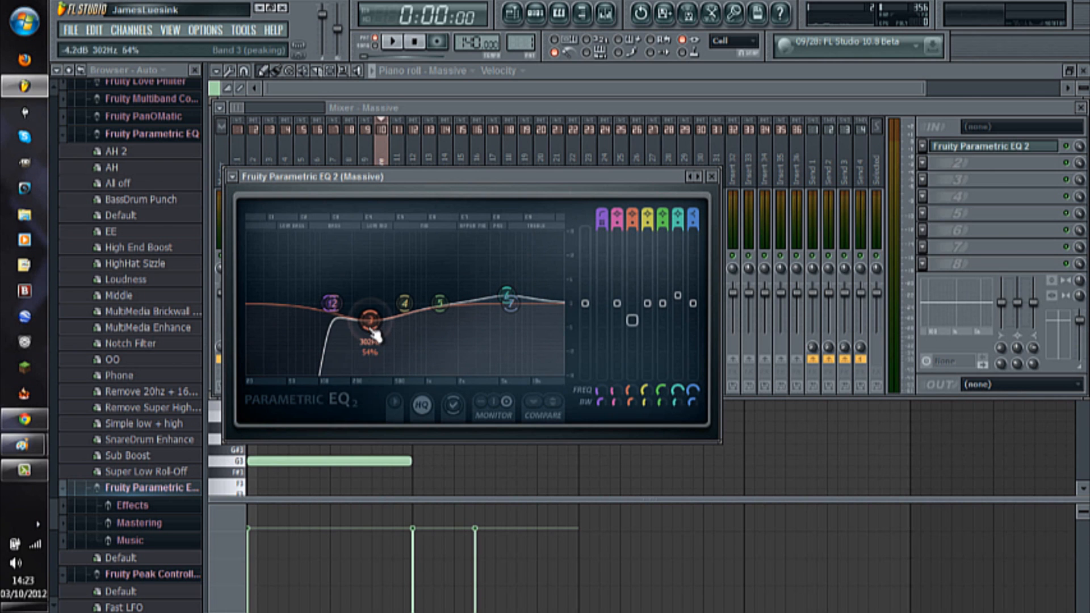
pyautogui.press('space')
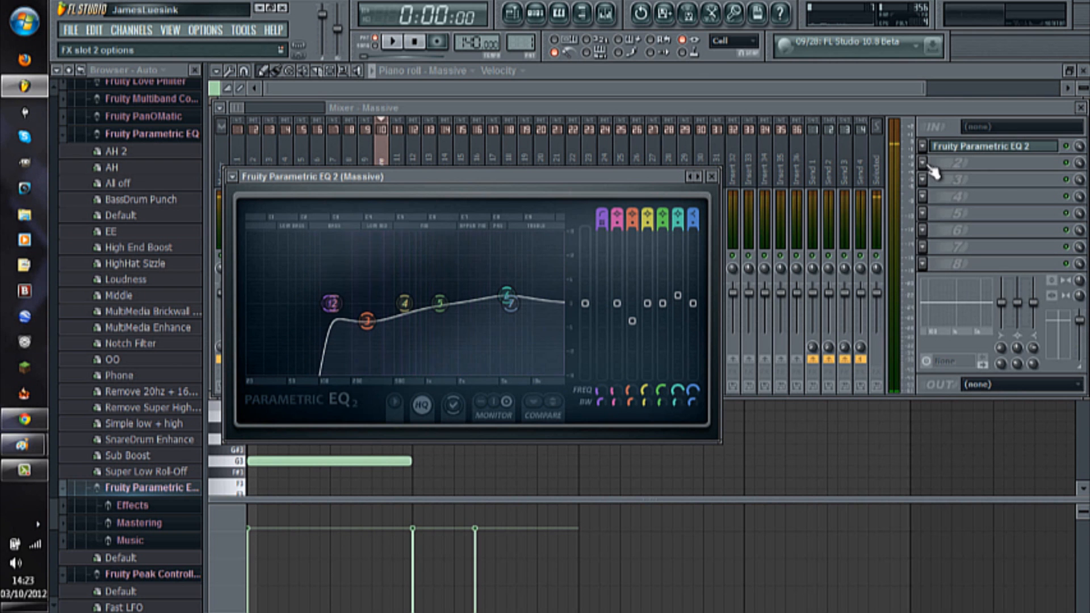
# Rename mixer insert 13 to ALL and give it a green colour.
pyautogui.click(846, 112)
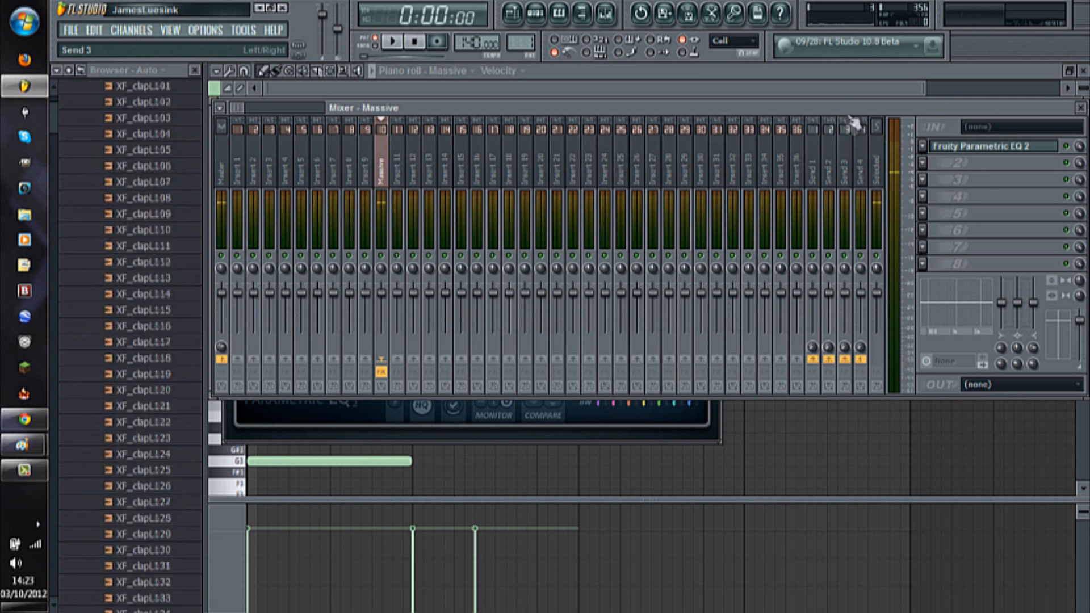
pyautogui.click(430, 170)
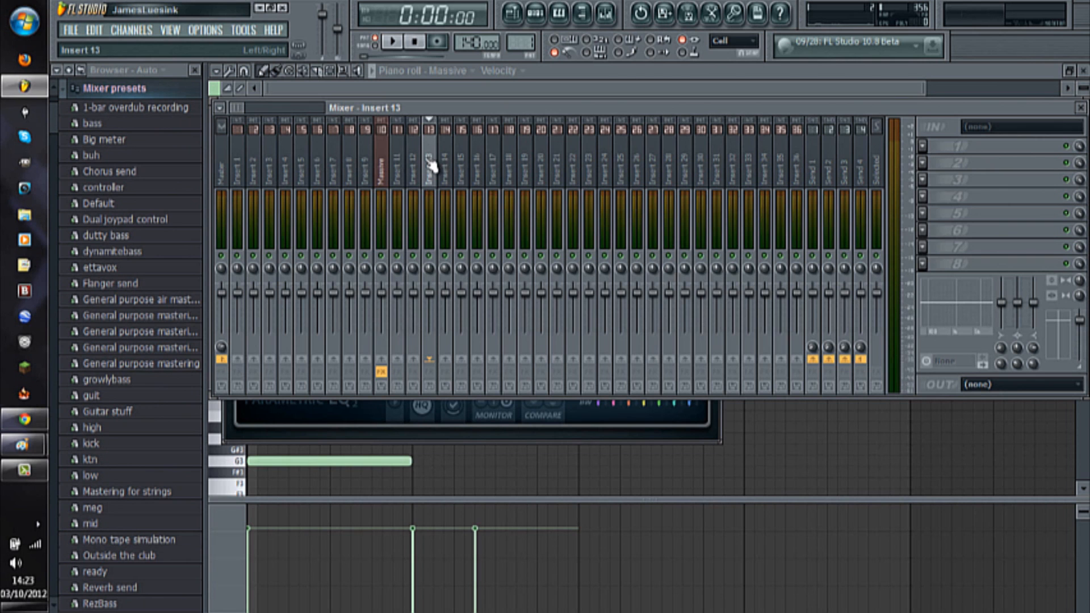
pyautogui.rightClick(432, 164)
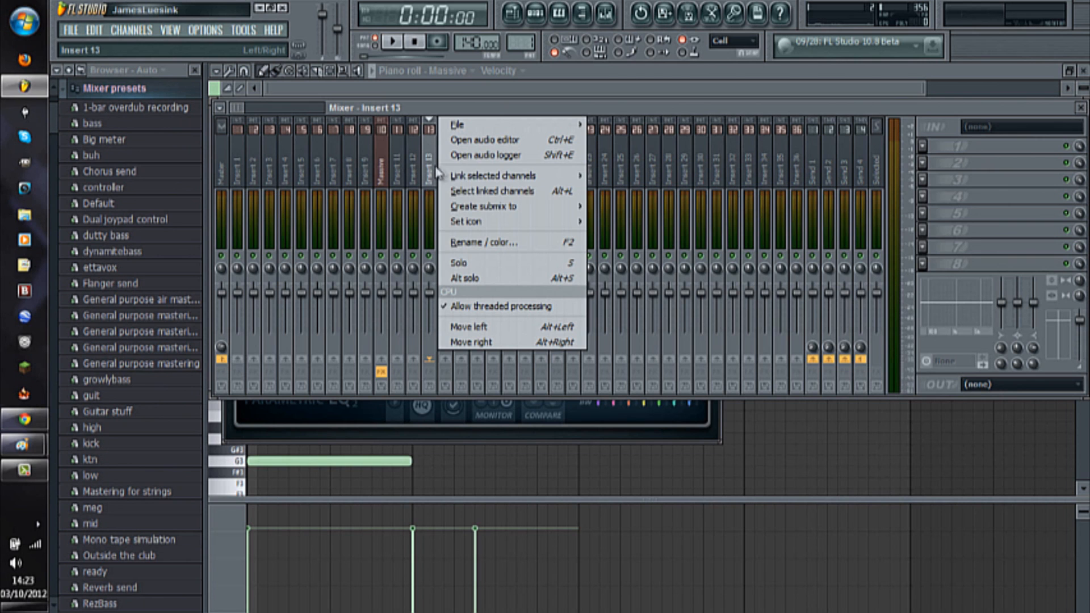
pyautogui.click(486, 243)
pyautogui.write('all')
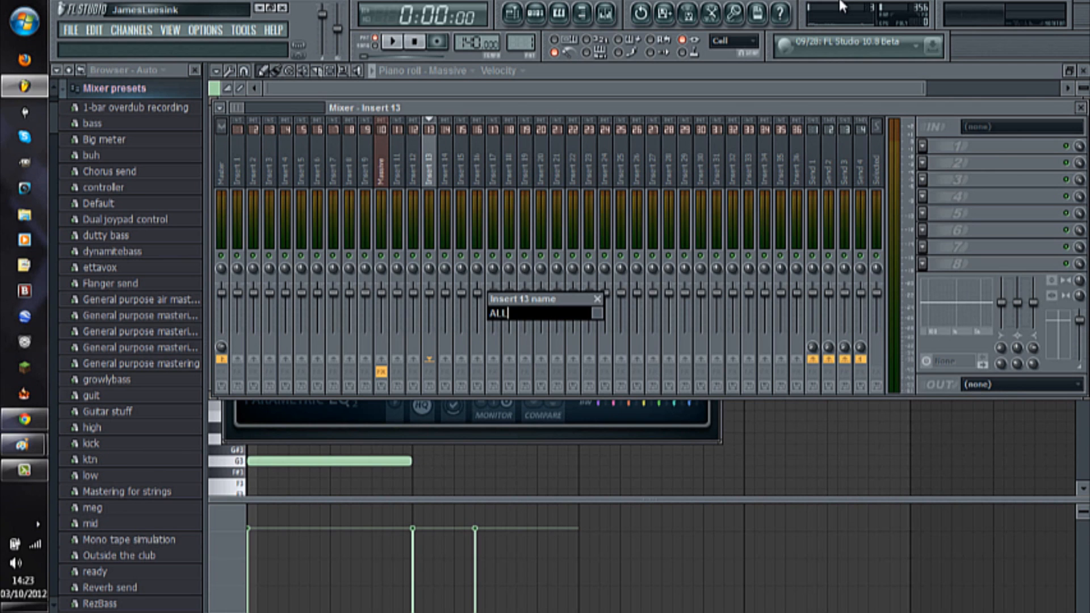
pyautogui.click(597, 313)
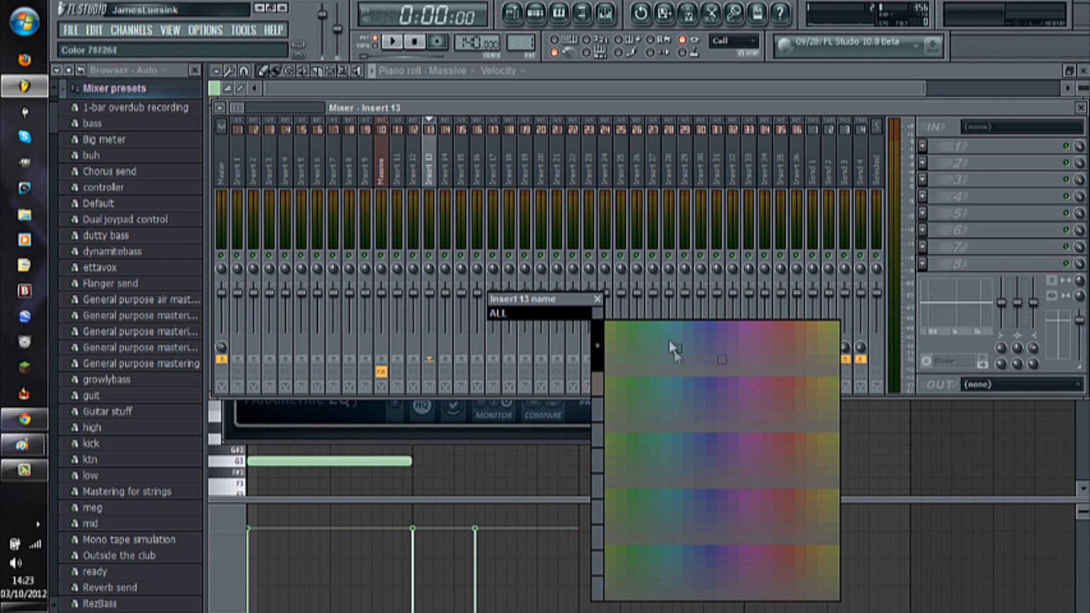
pyautogui.click(631, 325)
pyautogui.press('Return')
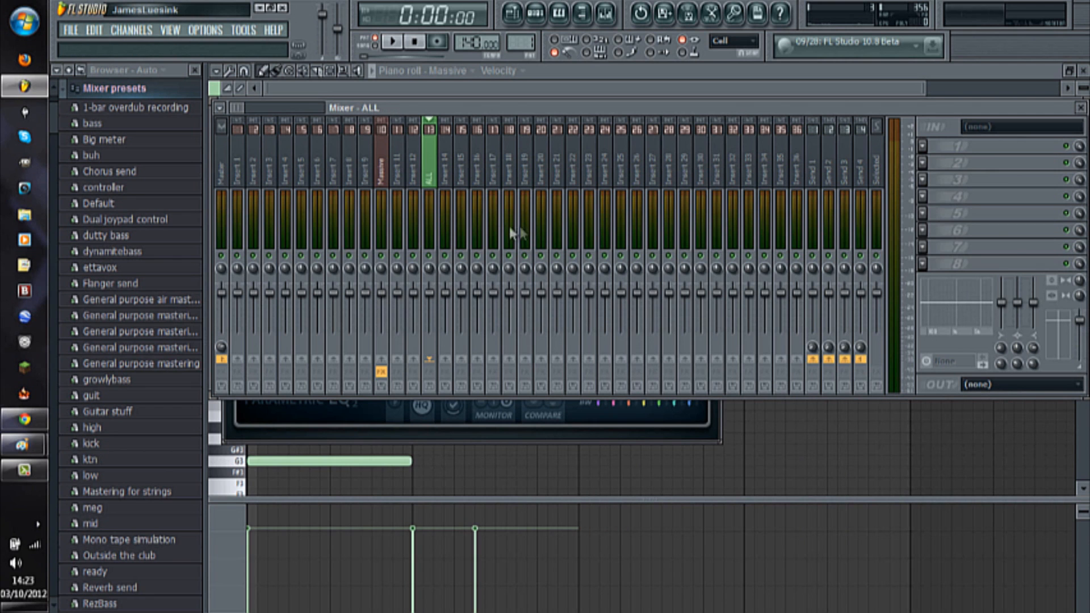
# Route the Massive mixer track to the ALL track instead of the Master, and check the routing of each track.
pyautogui.click(384, 171)
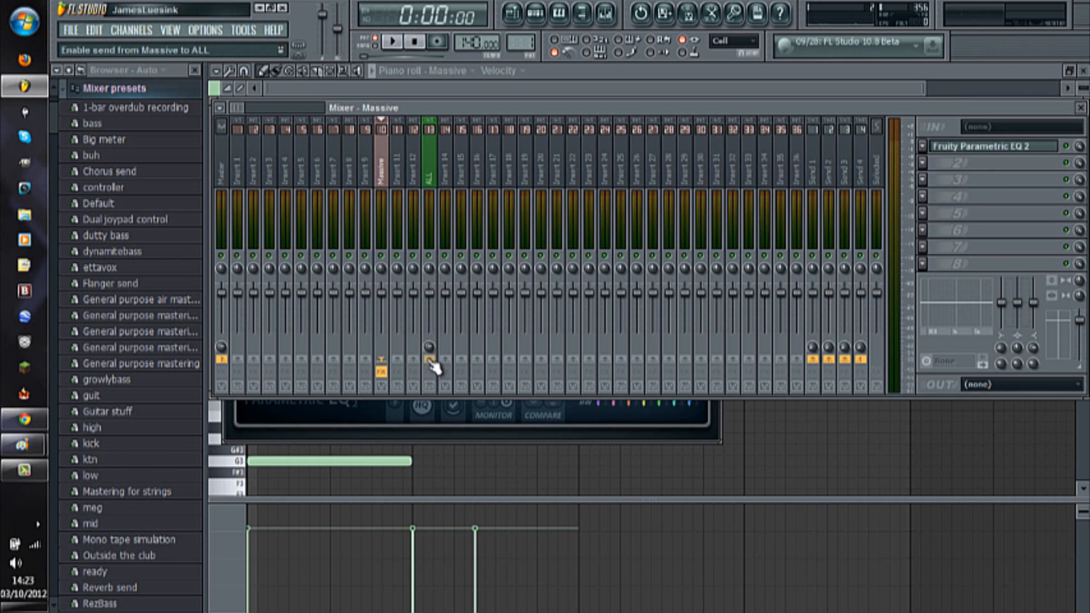
pyautogui.click(223, 360)
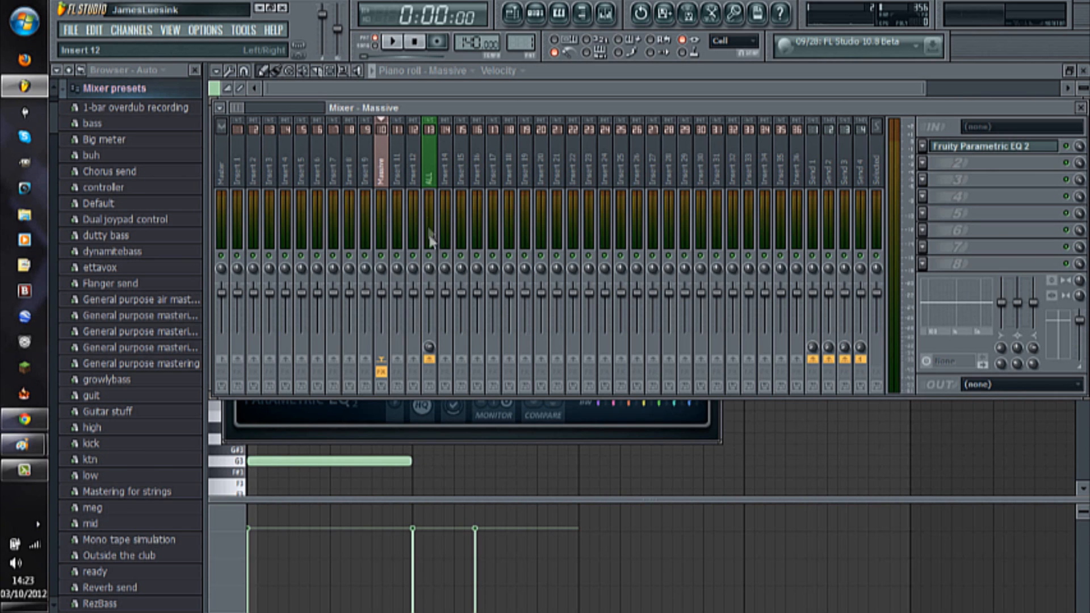
pyautogui.click(433, 159)
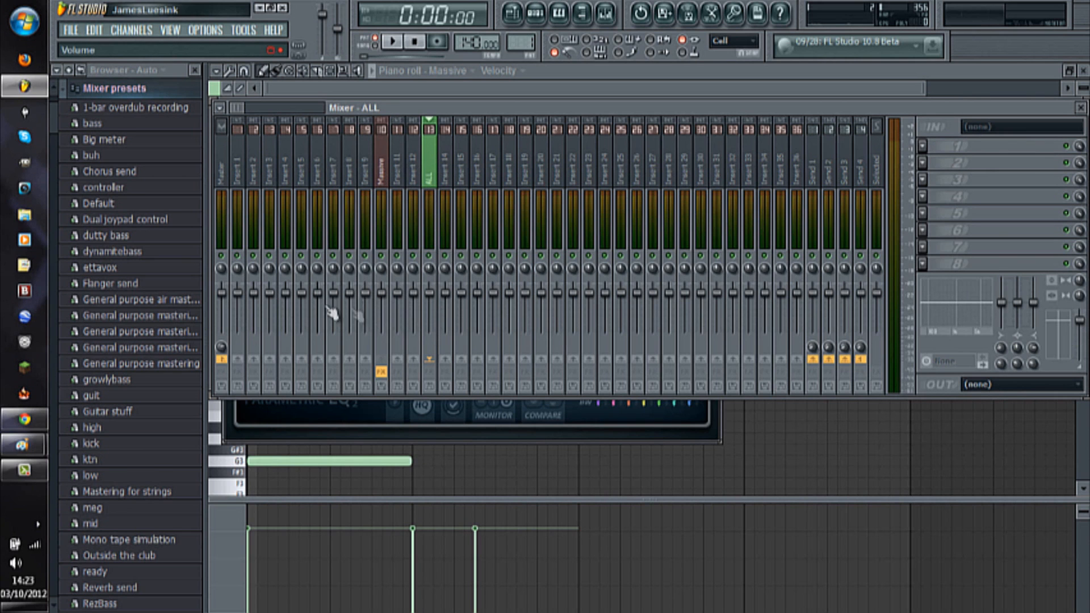
pyautogui.click(226, 165)
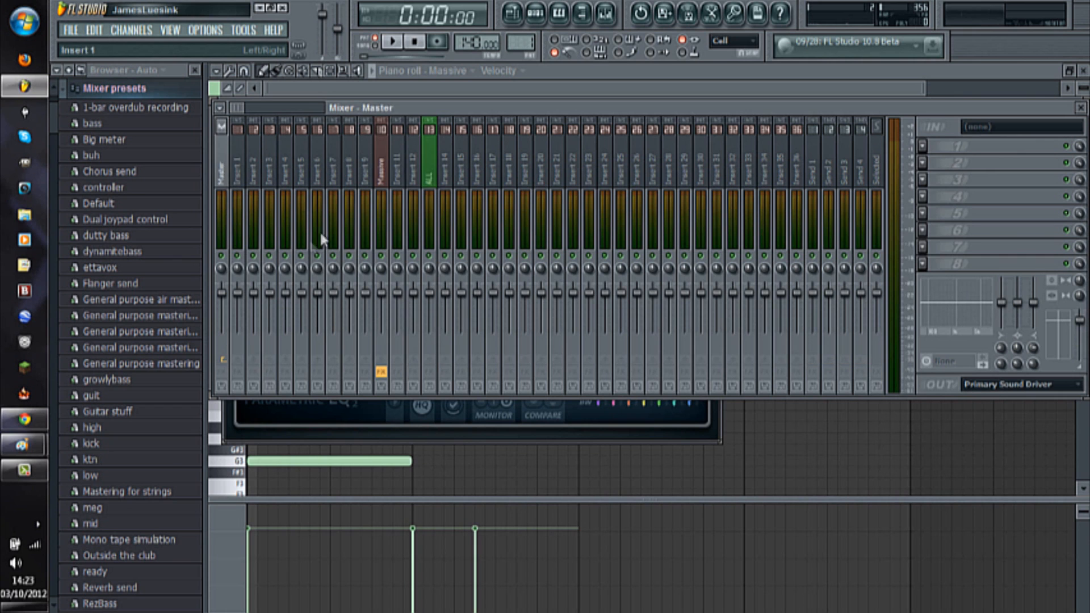
pyautogui.click(382, 168)
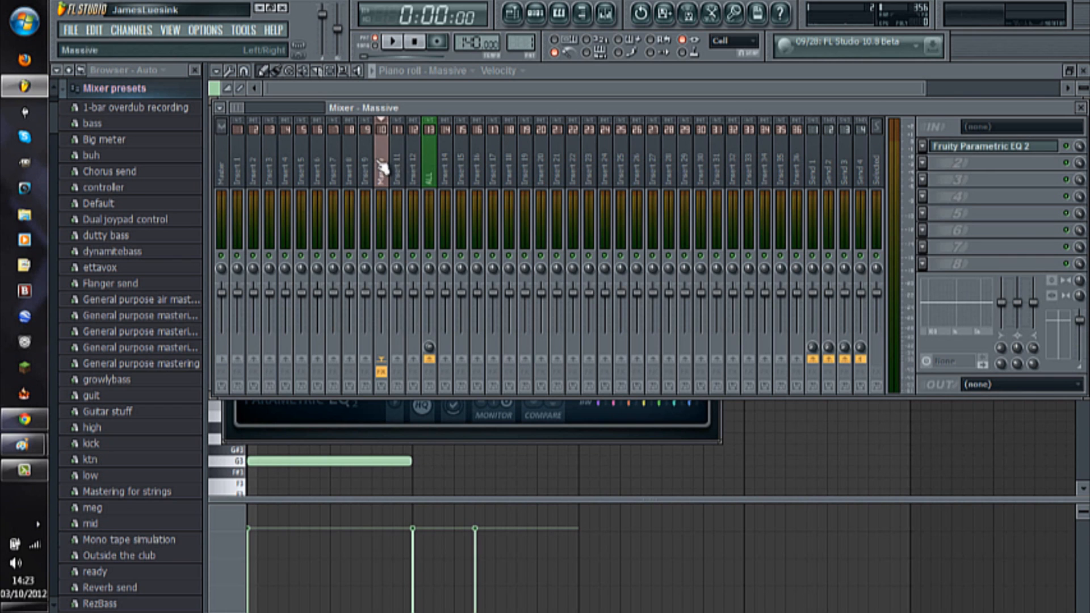
pyautogui.click(430, 168)
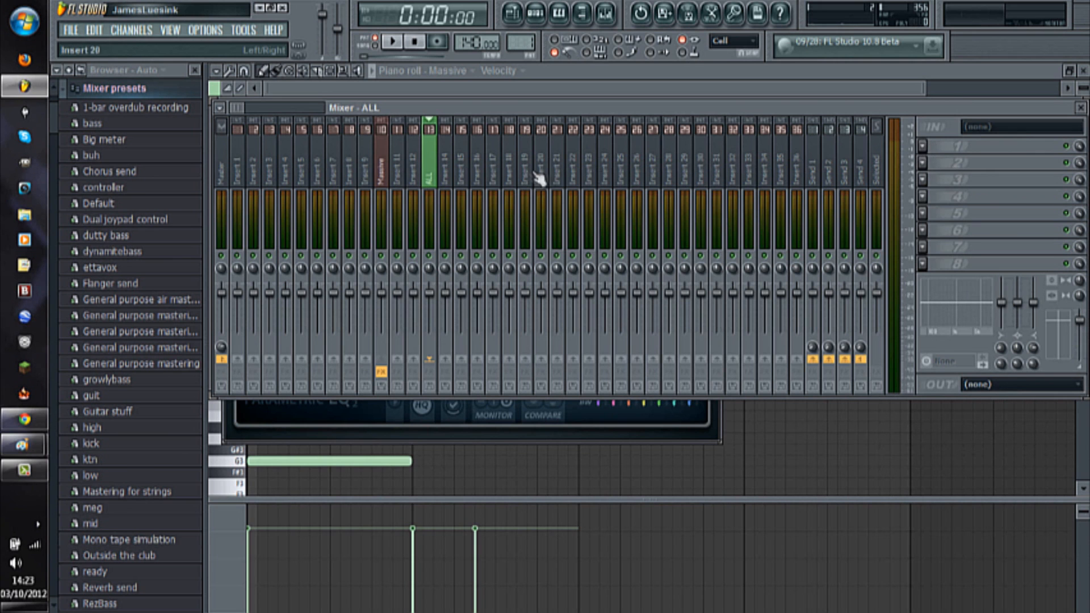
# Rename mixer insert 14 to Controller and give it a yellow colour.
pyautogui.click(450, 168)
pyautogui.rightClick(453, 172)
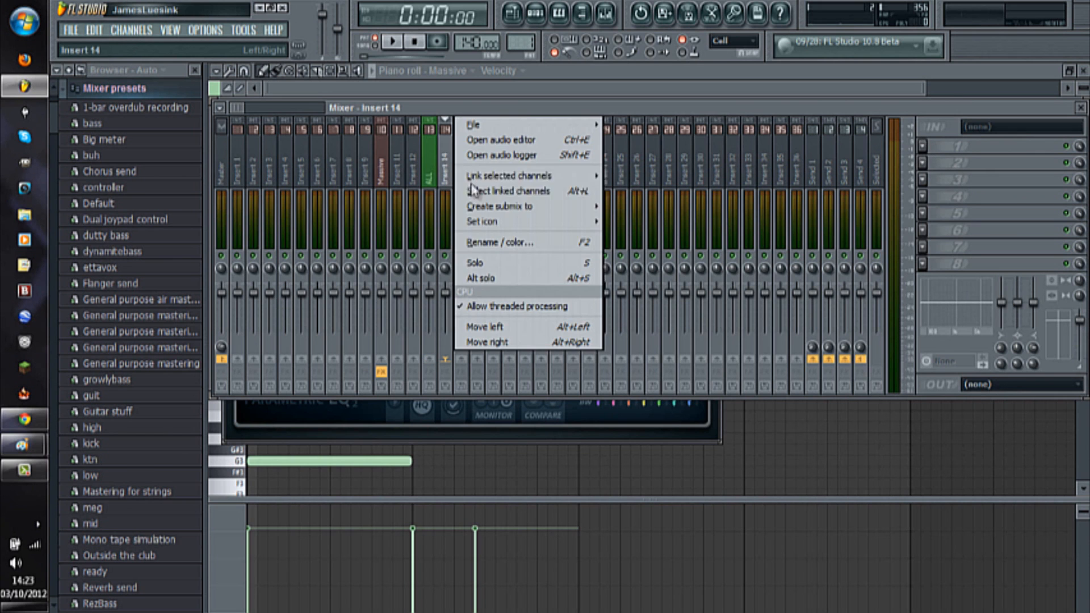
pyautogui.click(511, 241)
pyautogui.write('Controller')
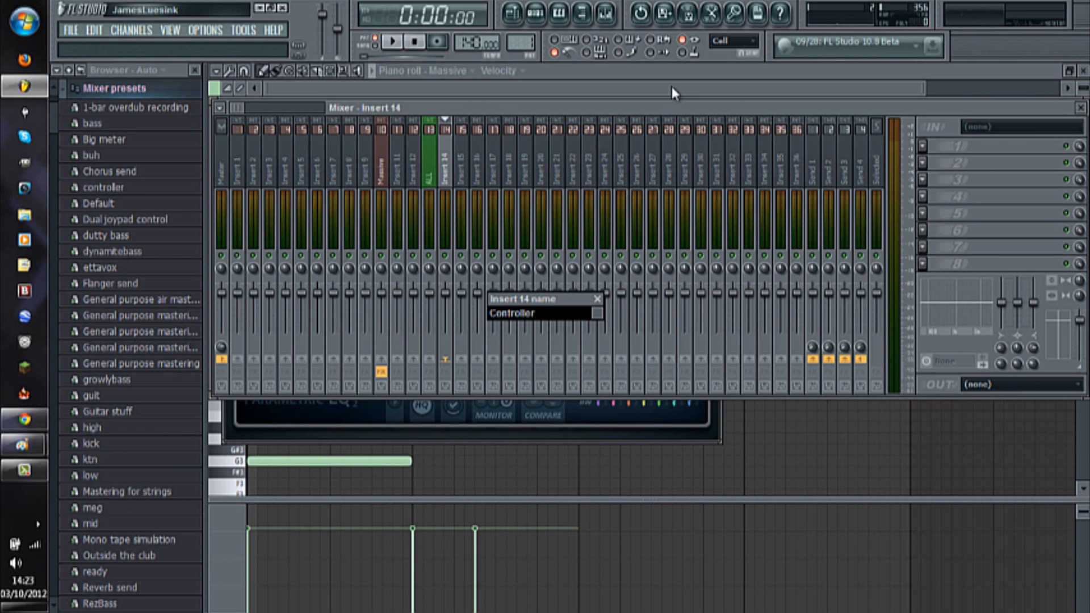
pyautogui.click(597, 313)
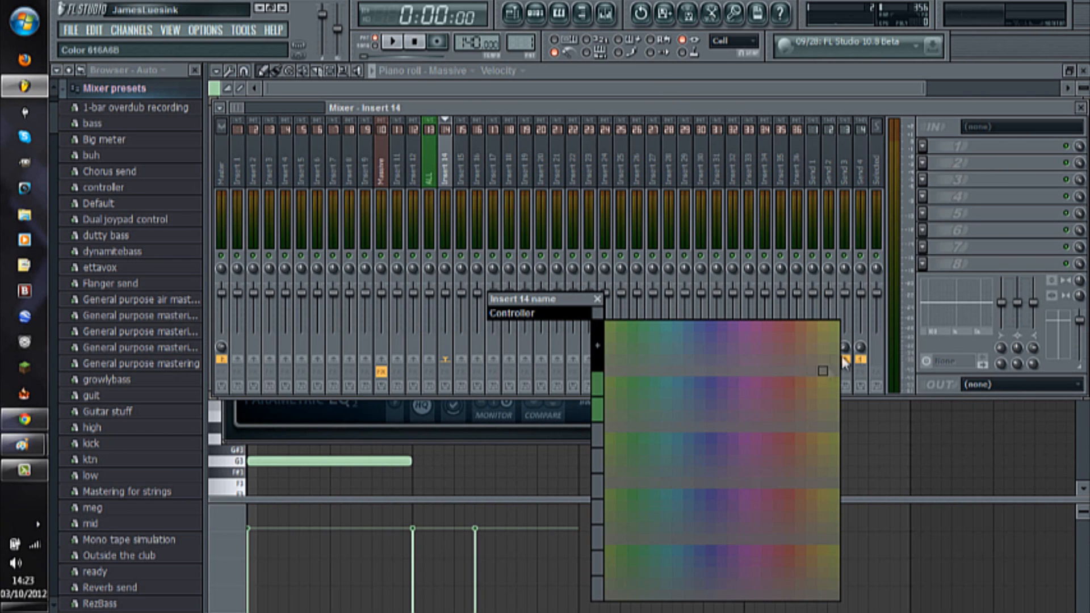
pyautogui.click(820, 322)
pyautogui.press('Return')
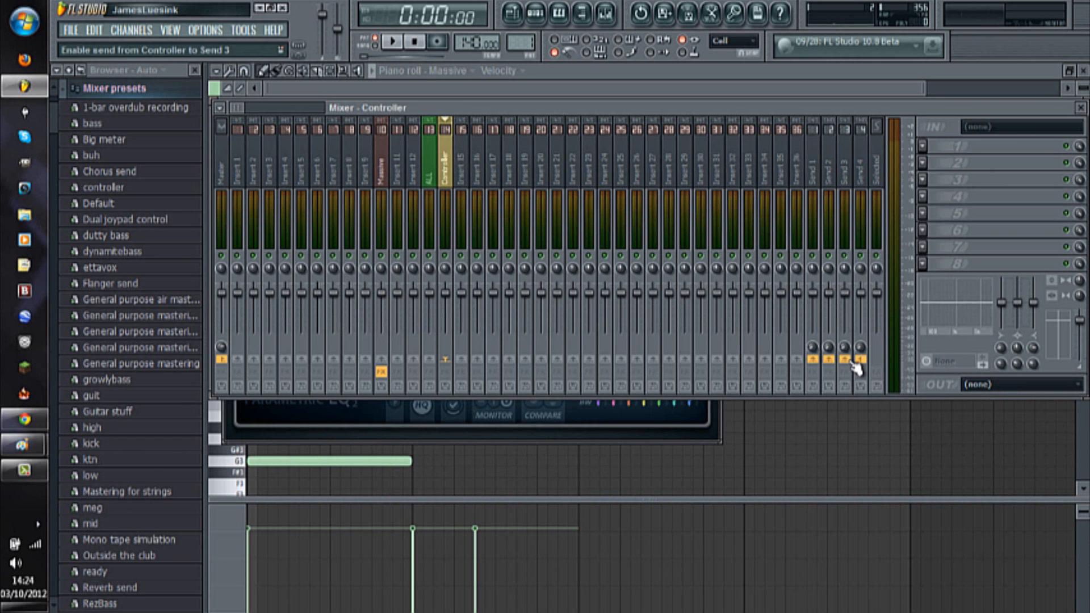
# Load Fruity Peak Controller into the Controller track's first effect slot, raising peak base to the middle, lowering peak volume and adjusting tension.
pyautogui.click(925, 149)
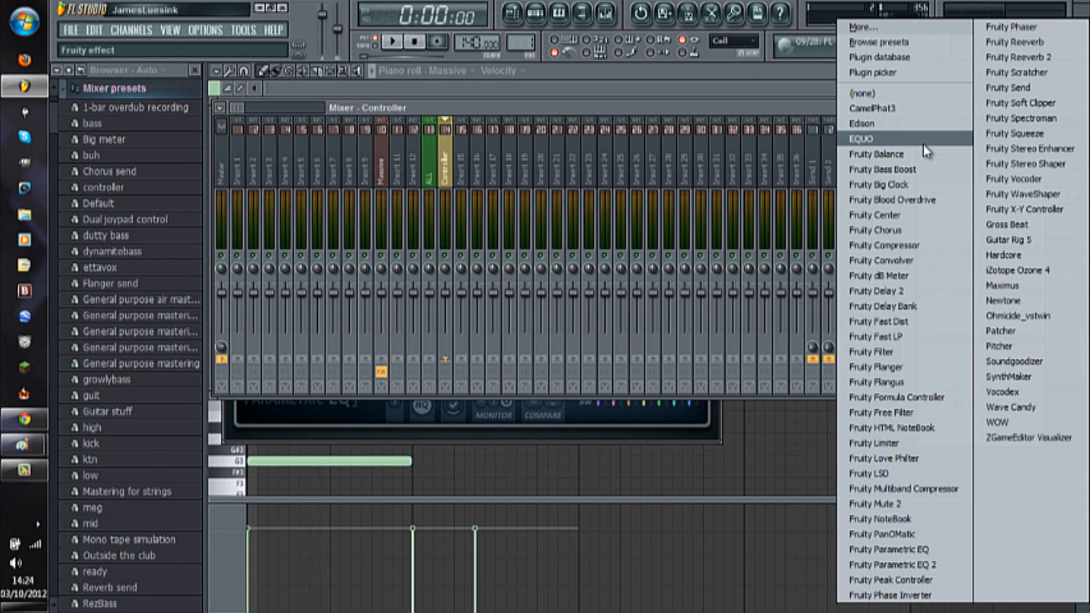
pyautogui.click(918, 578)
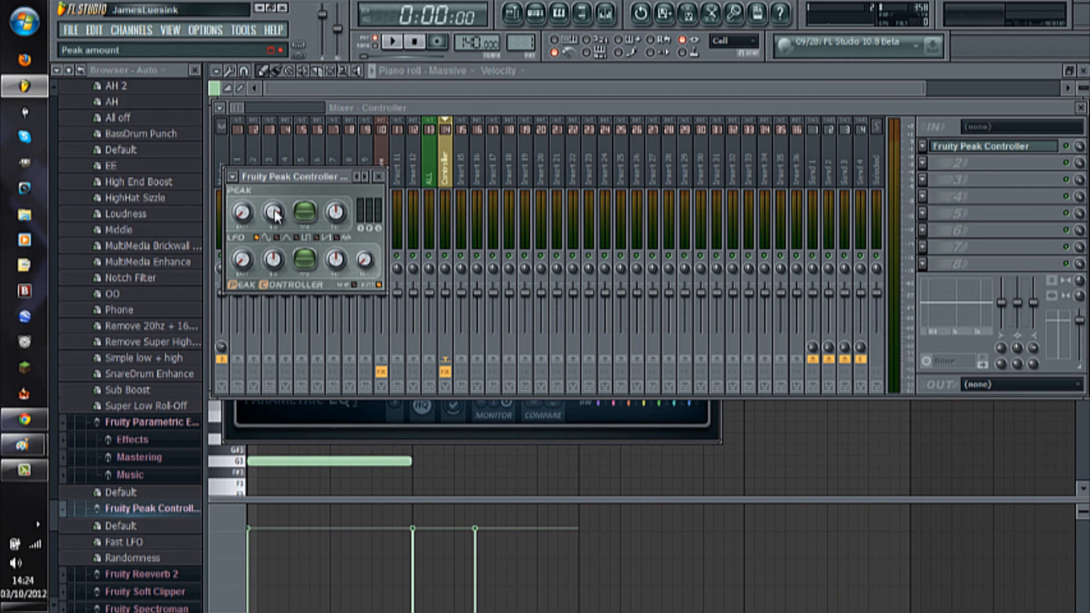
pyautogui.moveTo(311, 211); pyautogui.dragTo(311, 216)
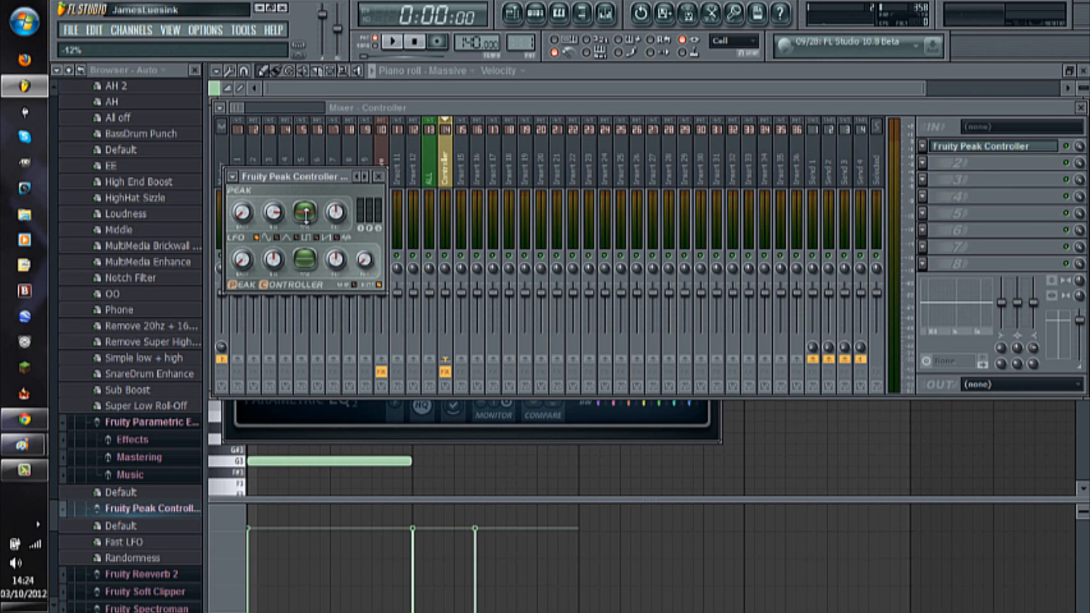
pyautogui.moveTo(246, 219); pyautogui.dragTo(250, 208)
pyautogui.moveTo(243, 214); pyautogui.dragTo(241, 136)
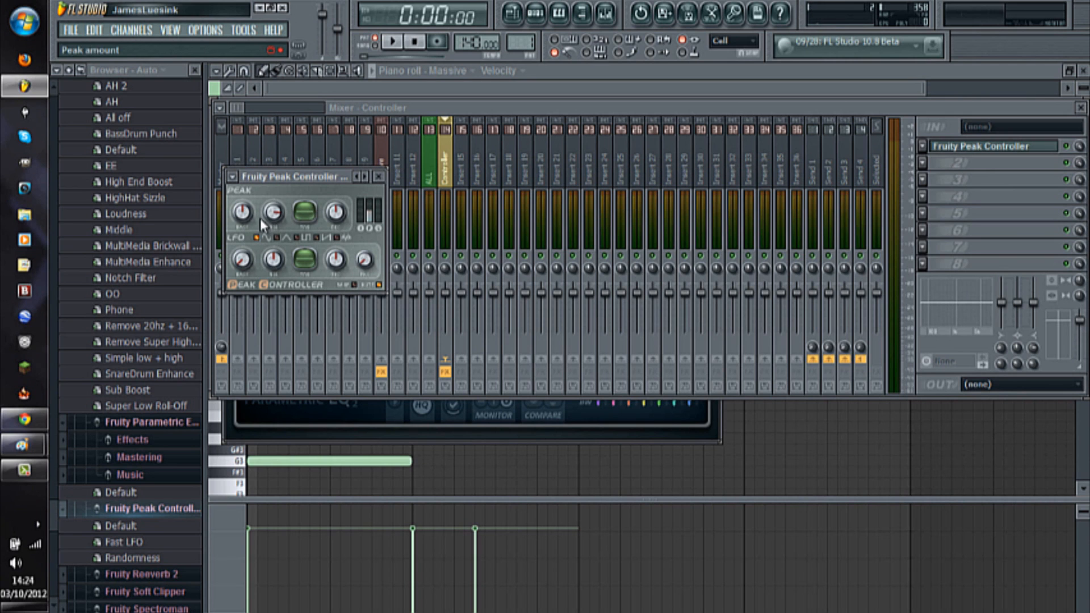
pyautogui.moveTo(240, 215); pyautogui.dragTo(239, 213)
pyautogui.moveTo(275, 209)
pyautogui.mouseDown()
pyautogui.moveTo(275, 264)
pyautogui.moveTo(284, 221)
pyautogui.mouseUp()
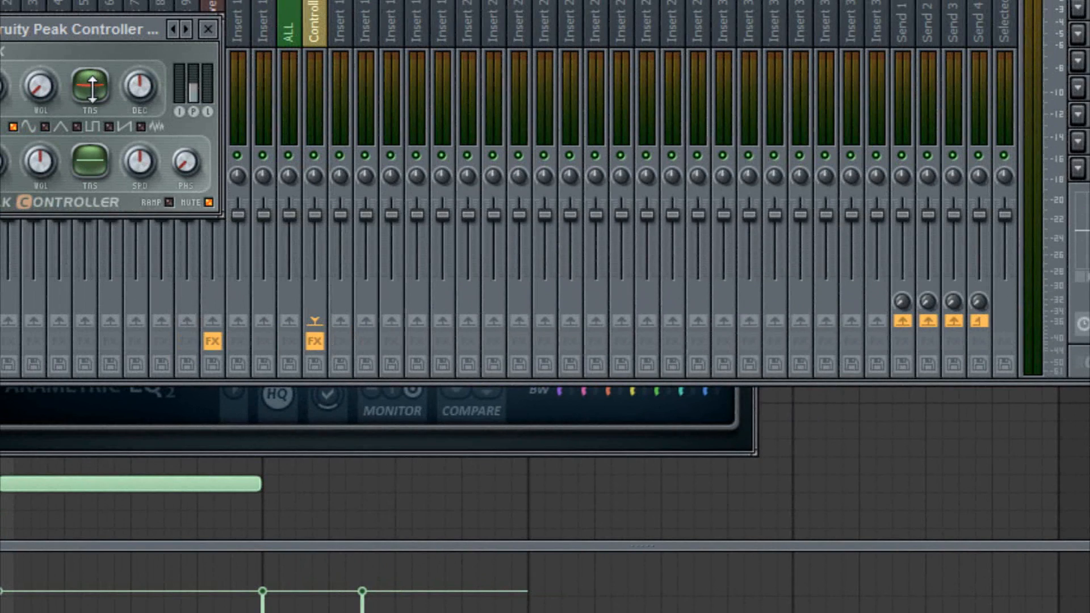
pyautogui.moveTo(90, 96); pyautogui.dragTo(91, 89)
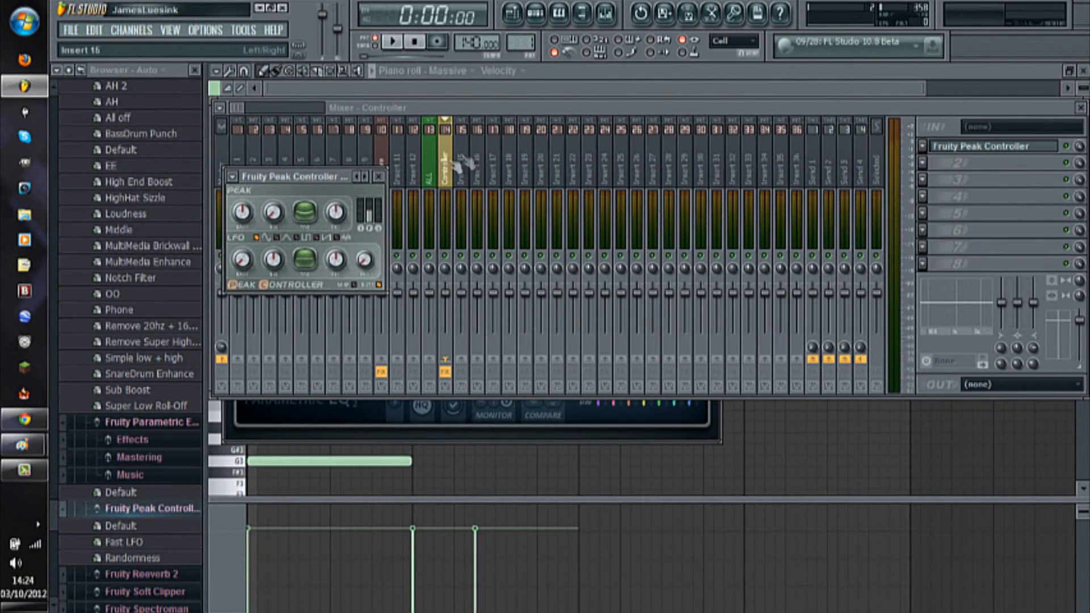
# Load Fruity Parametric EQ 2 into the second effect slot of the Controller track.
pyautogui.click(447, 169)
pyautogui.click(920, 161)
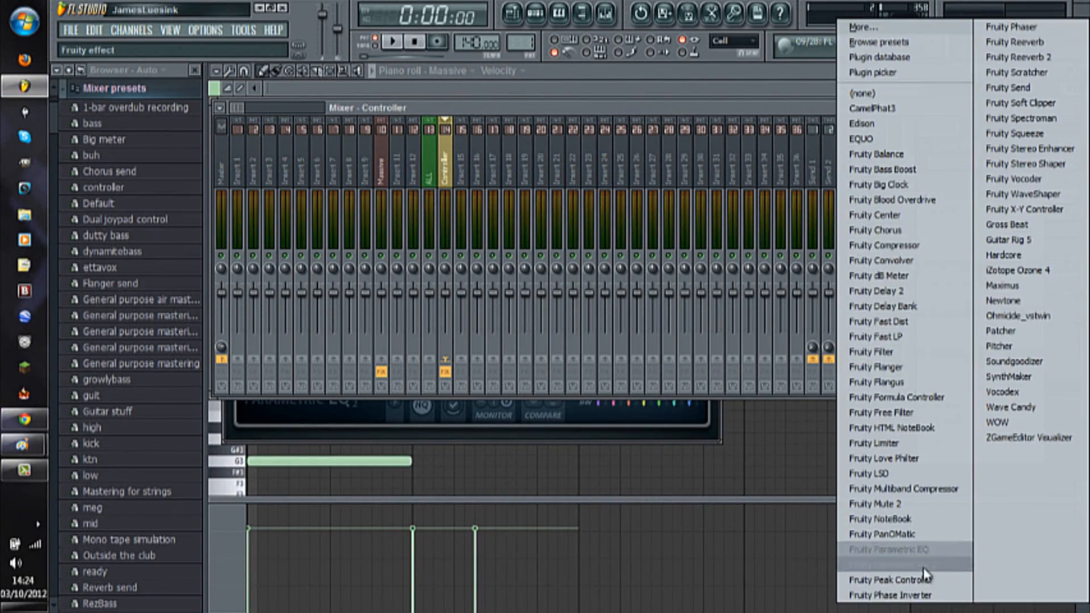
pyautogui.click(893, 565)
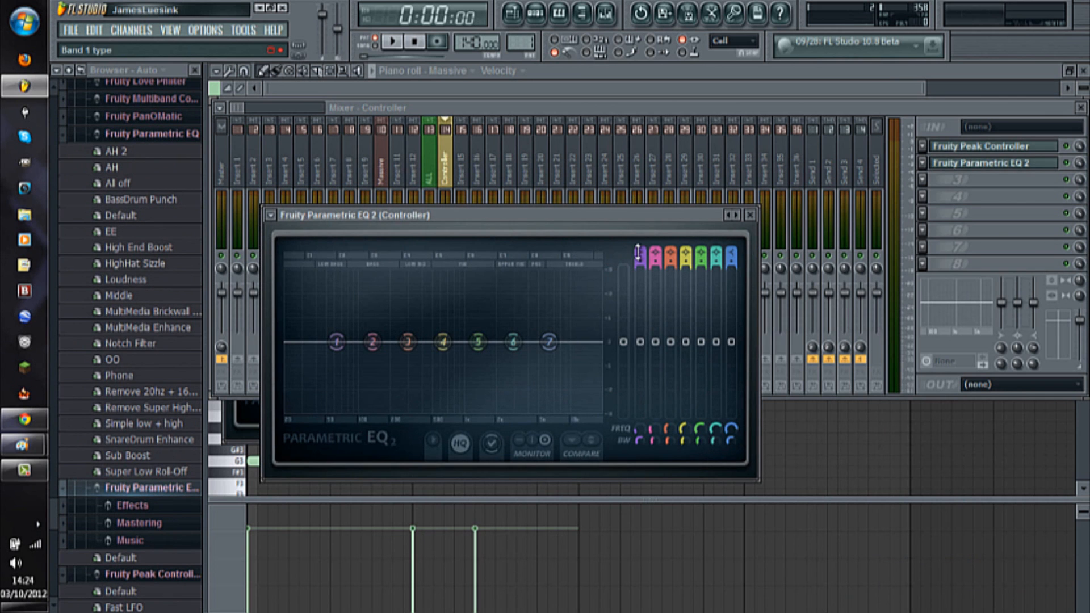
# Make EQ band 1 a high-pass at the lowest frequencies and band 7 a low-pass with its cutoff between bands 3 and 4.
pyautogui.scroll(-2, 640, 252)
pyautogui.scroll(4, 641, 262)
pyautogui.moveTo(337, 342); pyautogui.dragTo(299, 343)
pyautogui.scroll(-5, 731, 255)
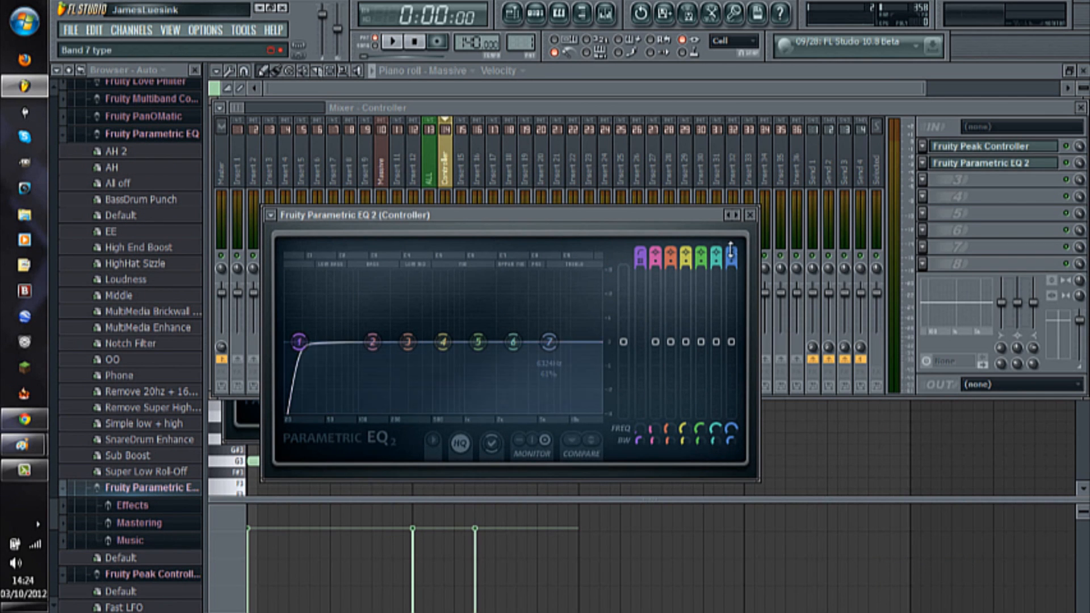
pyautogui.scroll(-3, 550, 343)
pyautogui.moveTo(550, 343); pyautogui.dragTo(404, 340)
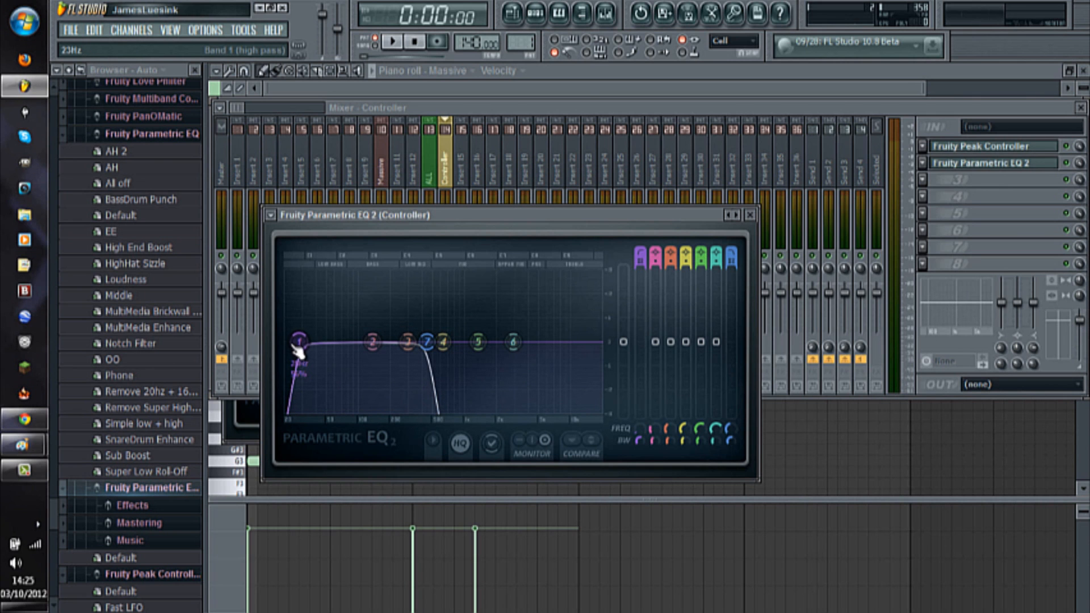
pyautogui.moveTo(305, 351); pyautogui.dragTo(307, 351)
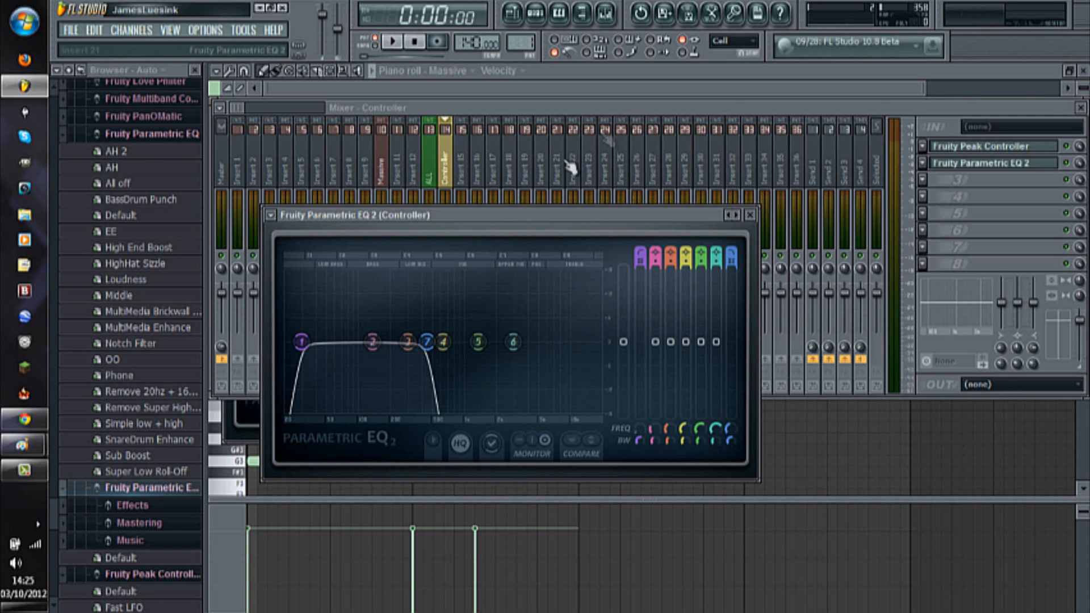
# Load Fruity Parametric EQ 2 into the first effect slot of the ALL track.
pyautogui.click(449, 170)
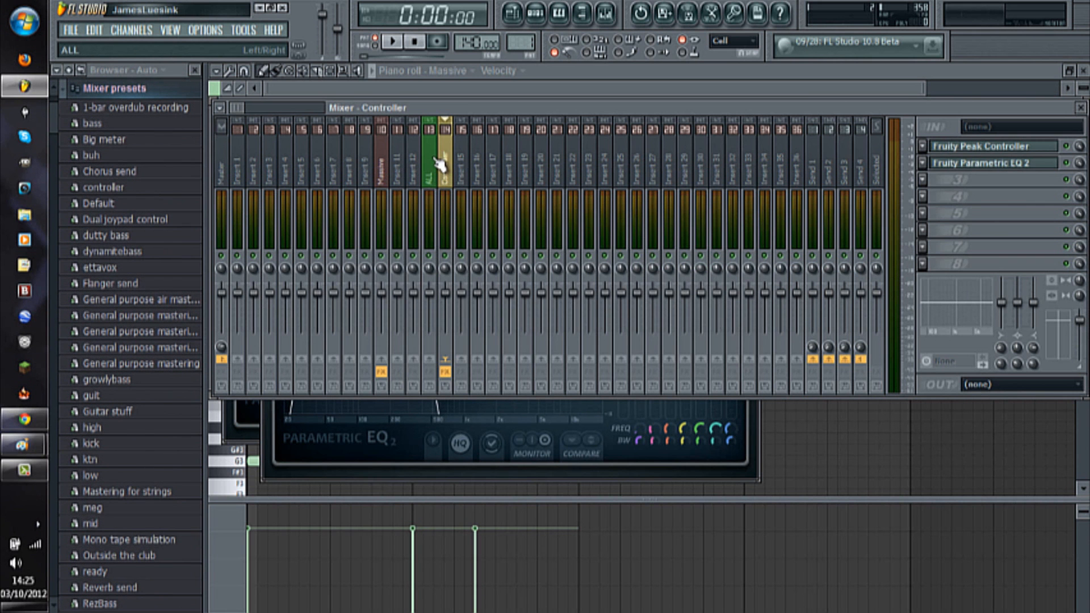
pyautogui.click(435, 168)
pyautogui.click(924, 147)
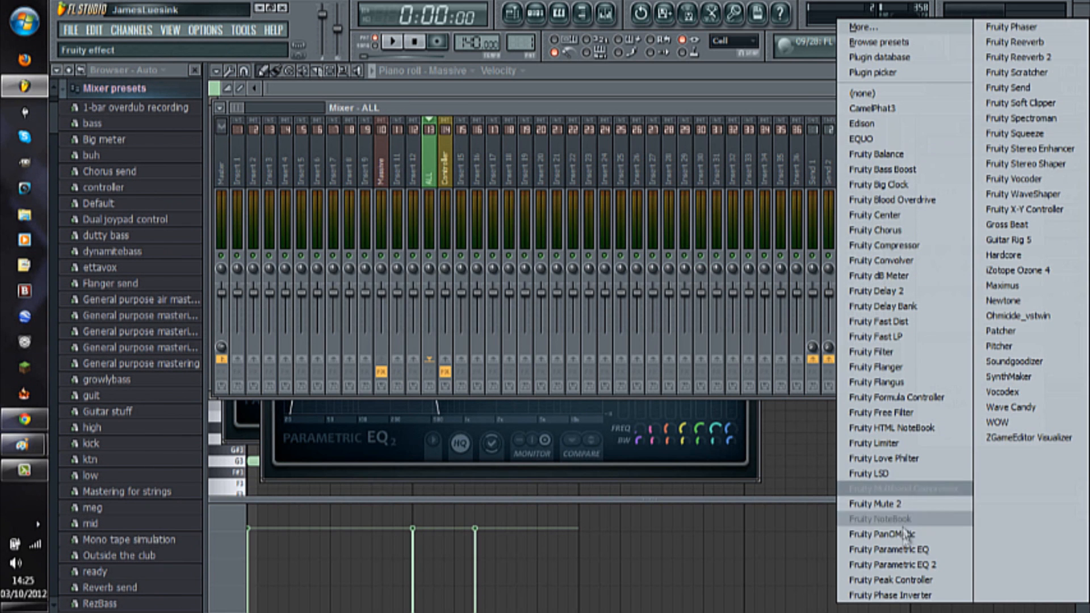
pyautogui.click(908, 564)
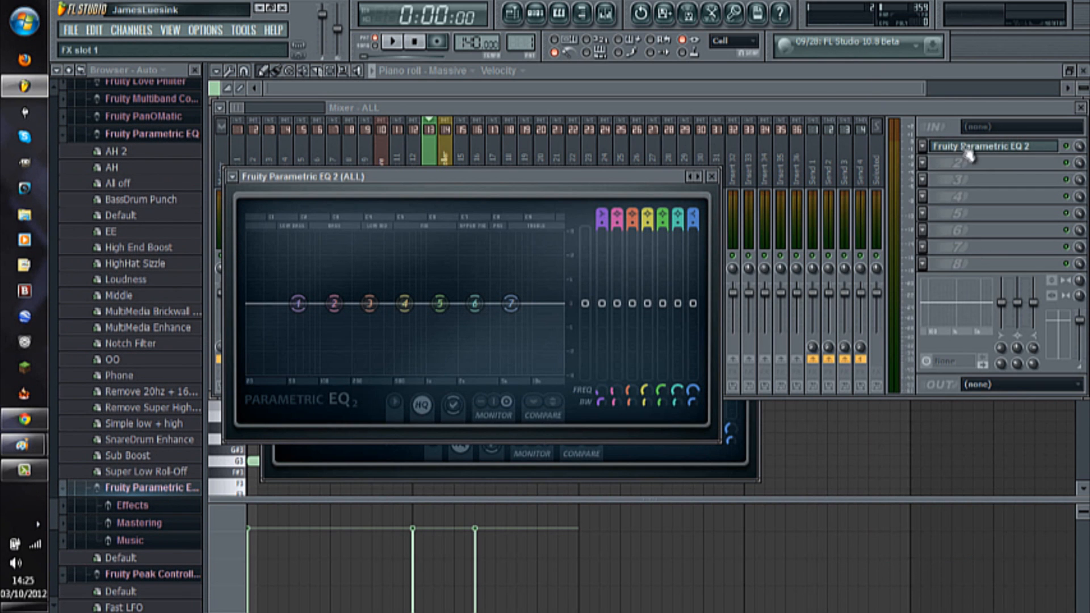
# Lower the frequencies of bands 1, 2 and 3 in the ALL track's EQ, bringing band 3 to about 200 Hz.
pyautogui.moveTo(601, 390); pyautogui.dragTo(612, 472)
pyautogui.moveTo(597, 384); pyautogui.dragTo(616, 410)
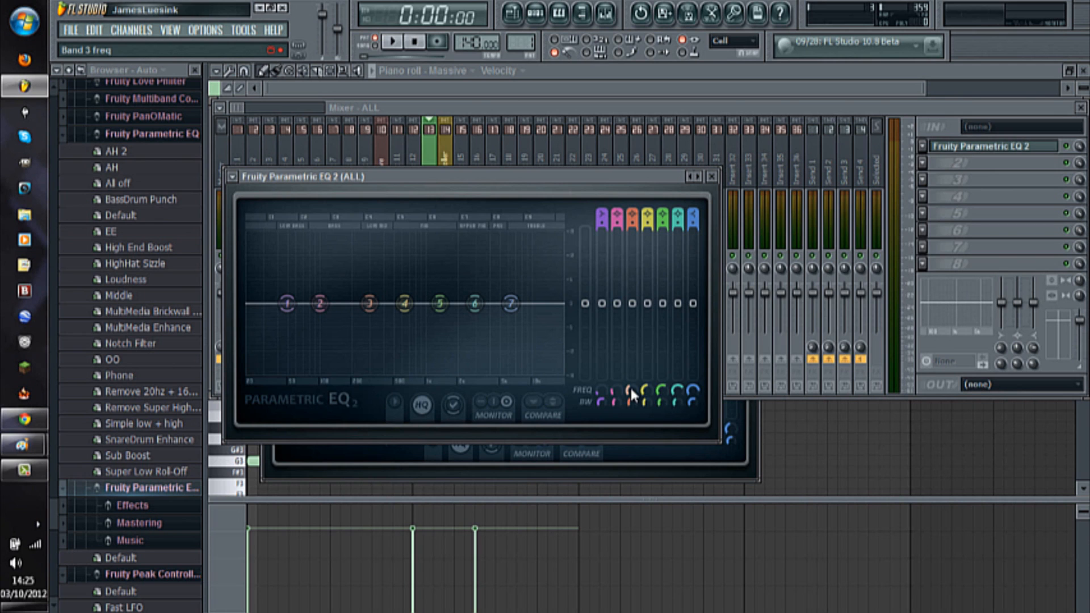
pyautogui.moveTo(630, 386); pyautogui.dragTo(634, 417)
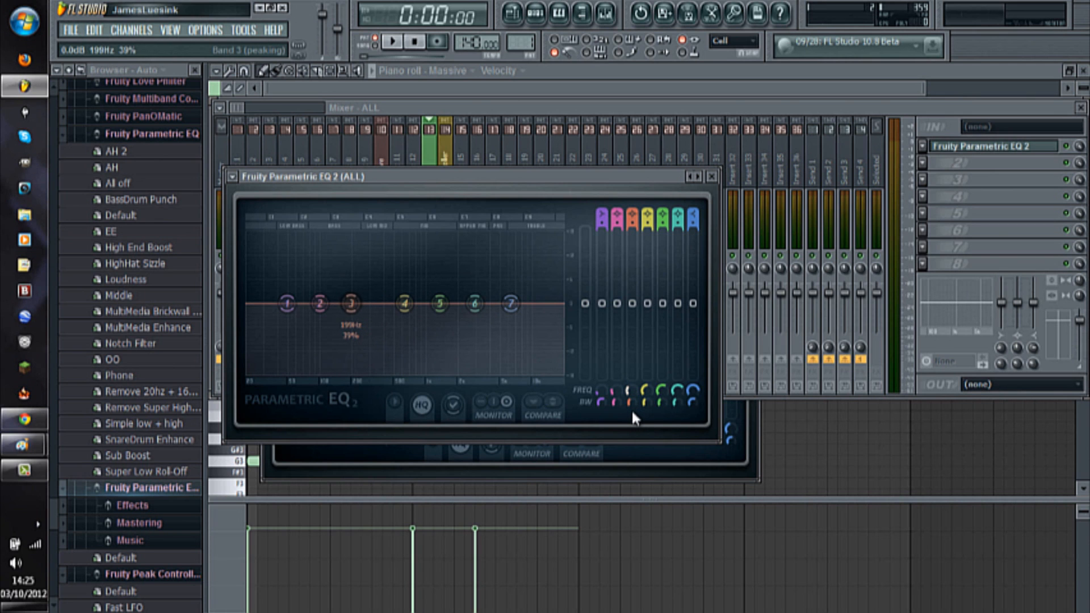
pyautogui.moveTo(629, 418); pyautogui.dragTo(628, 414)
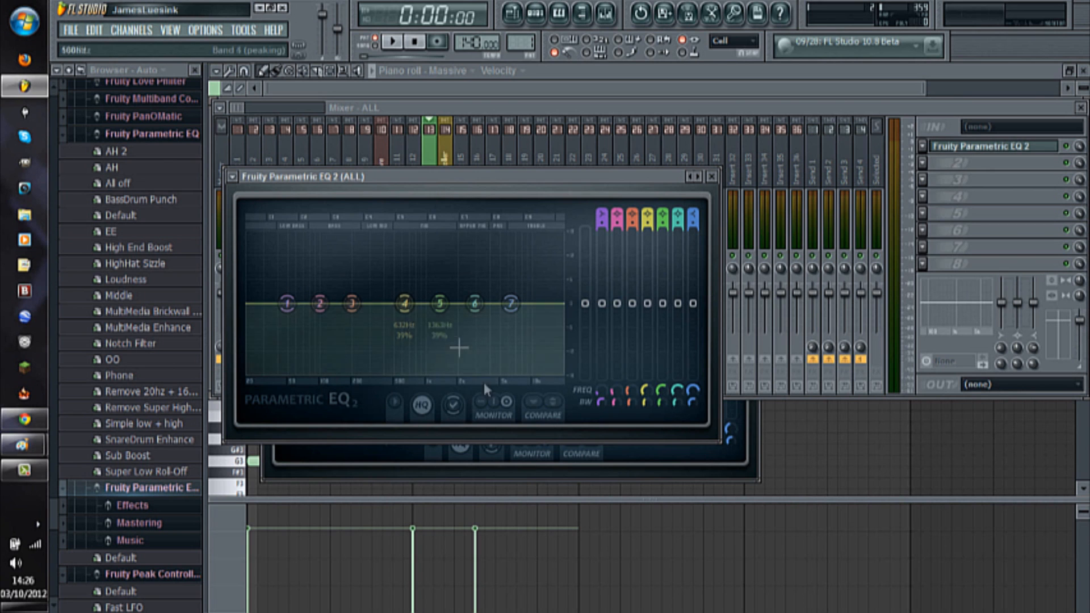
# Link the band 1 level of the ALL track's EQ to the internal controller Peak ctrl (Controller) - Peak+LFO.
pyautogui.rightClick(605, 308)
pyautogui.rightClick(606, 308)
pyautogui.rightClick(606, 308)
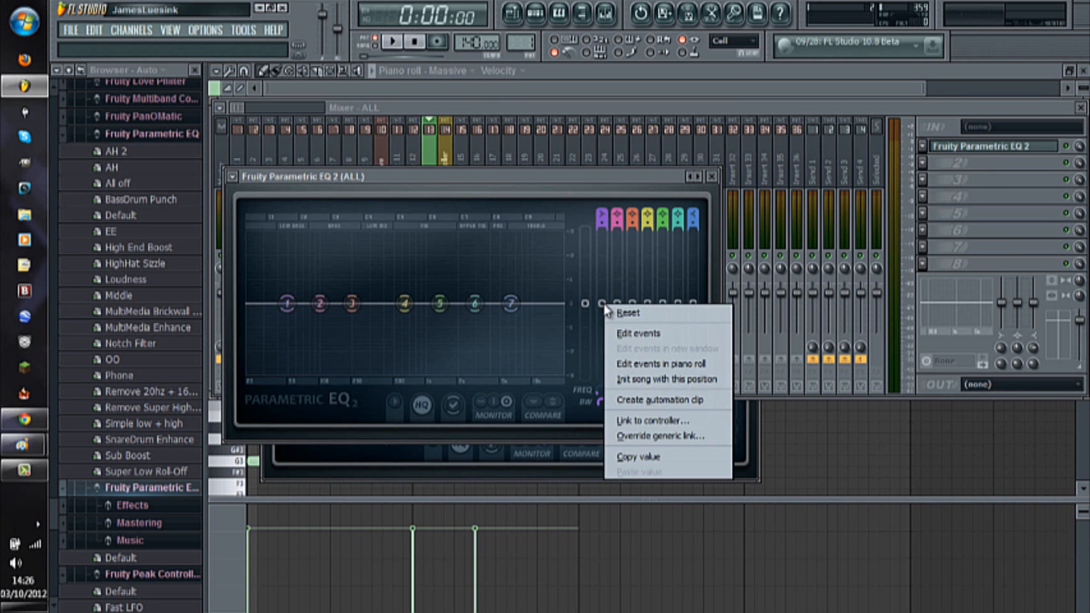
pyautogui.click(660, 420)
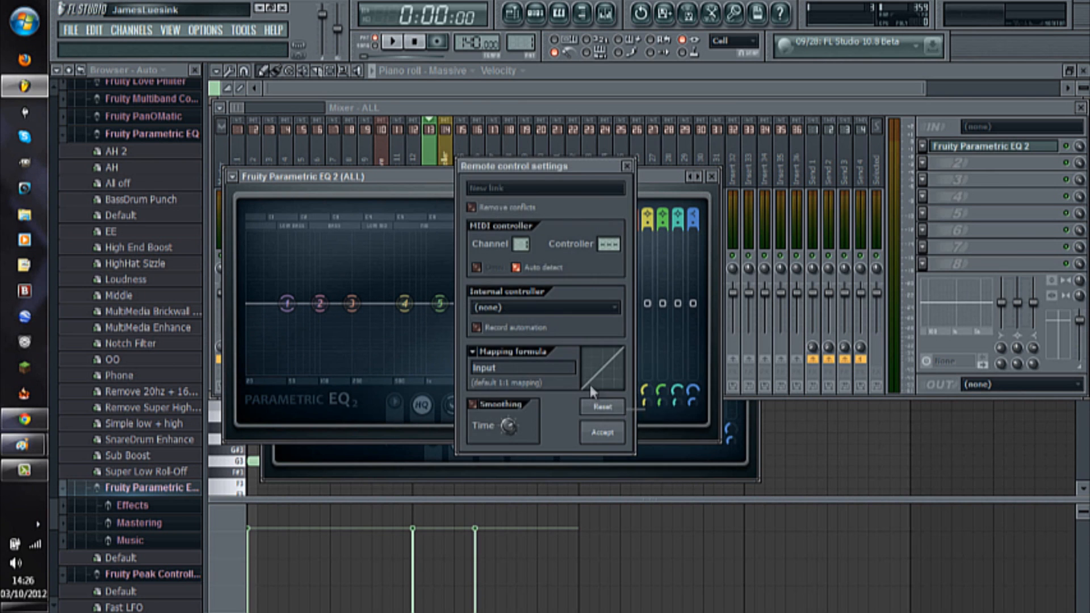
pyautogui.click(540, 308)
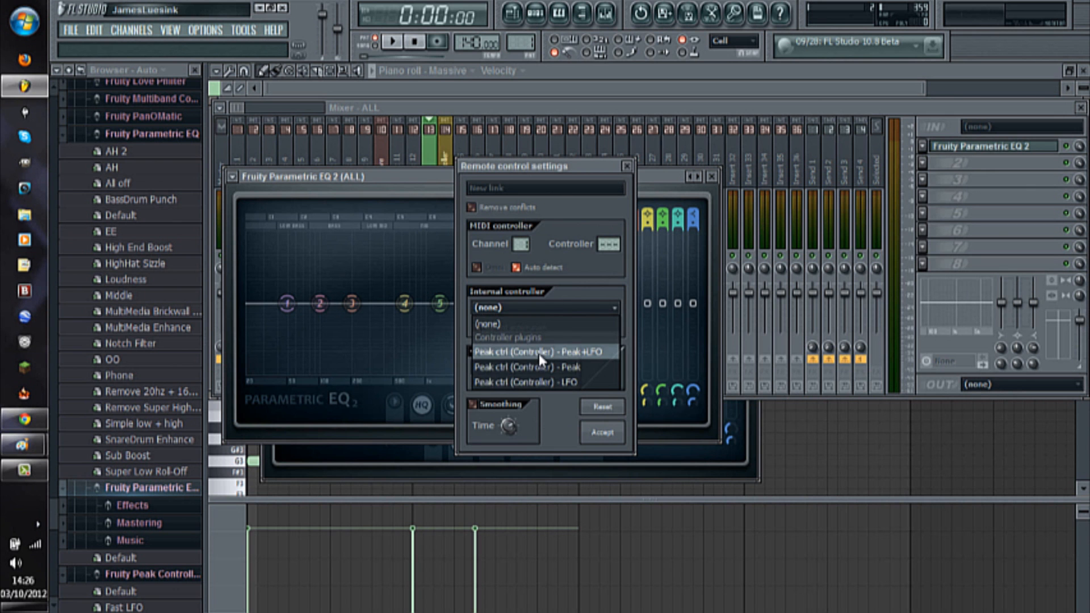
pyautogui.click(540, 353)
pyautogui.click(611, 432)
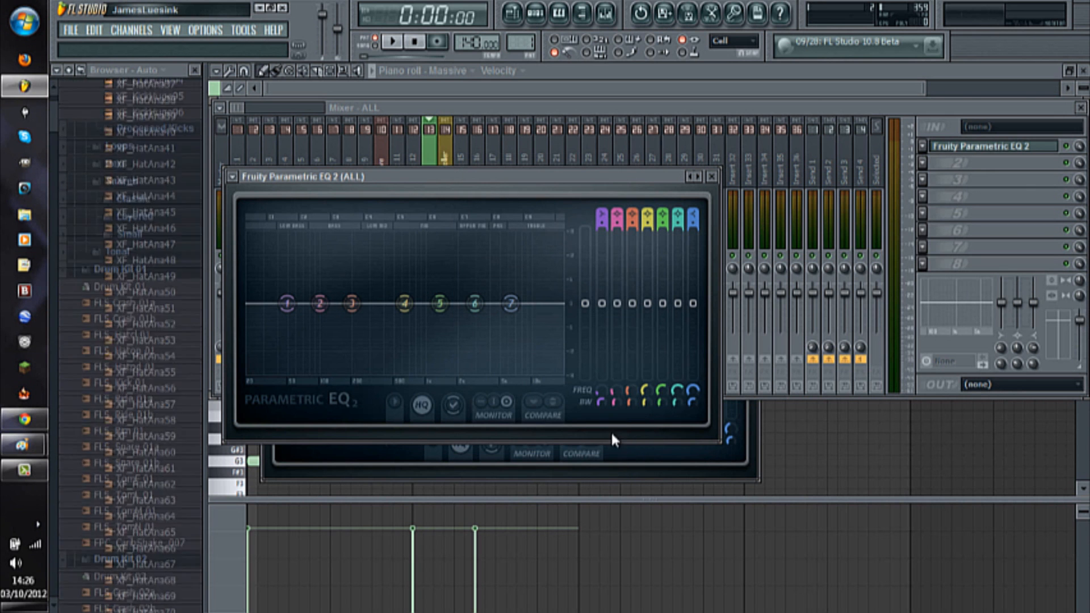
# Link the EQ's band 2 level to Peak ctrl (Controller) - Peak+LFO.
pyautogui.rightClick(619, 306)
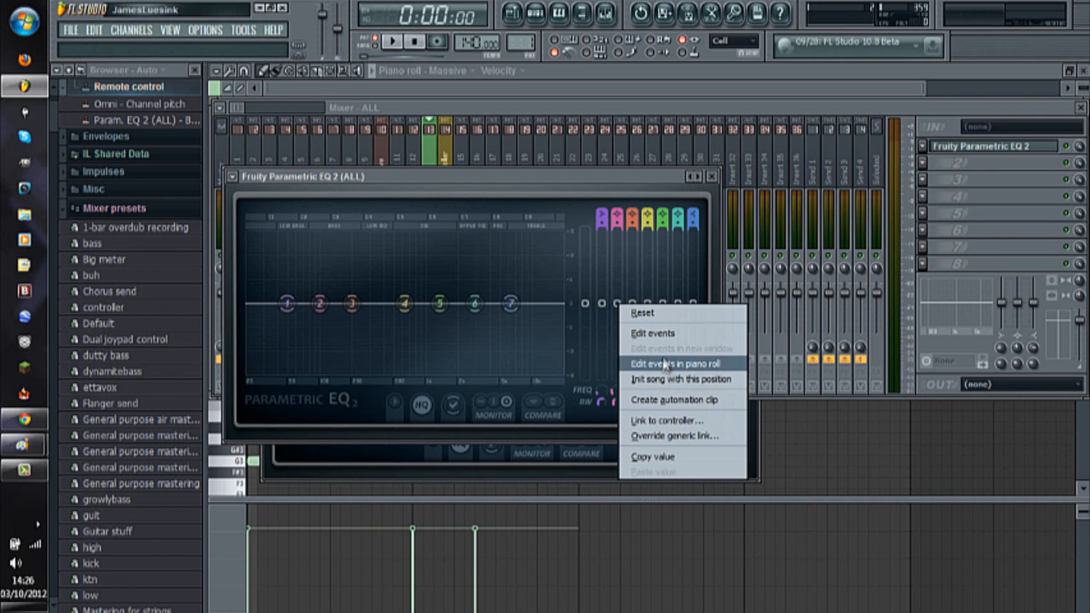
pyautogui.click(652, 420)
pyautogui.click(550, 308)
pyautogui.click(568, 355)
pyautogui.click(602, 434)
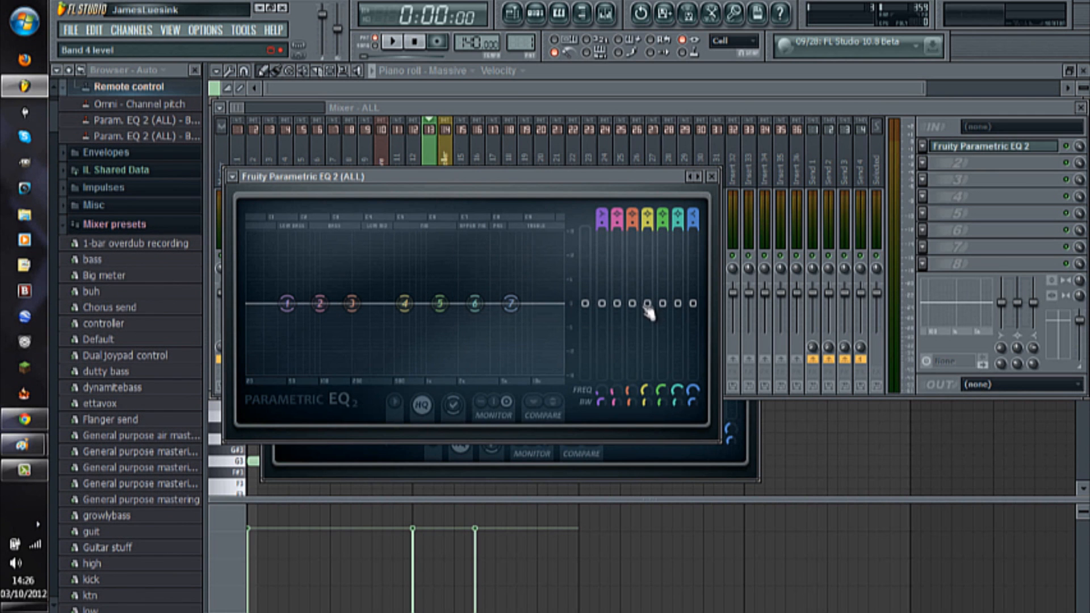
# Link the band 3 level in the same EQ to the Peak+LFO output of the Controller track's peak controller.
pyautogui.rightClick(635, 307)
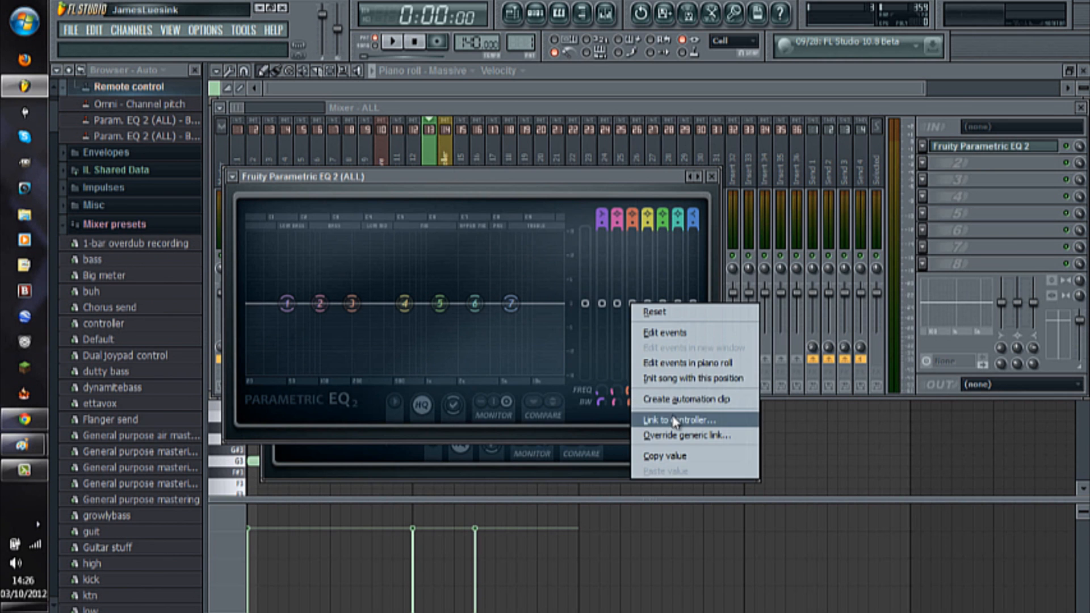
pyautogui.click(652, 419)
pyautogui.click(548, 308)
pyautogui.click(563, 349)
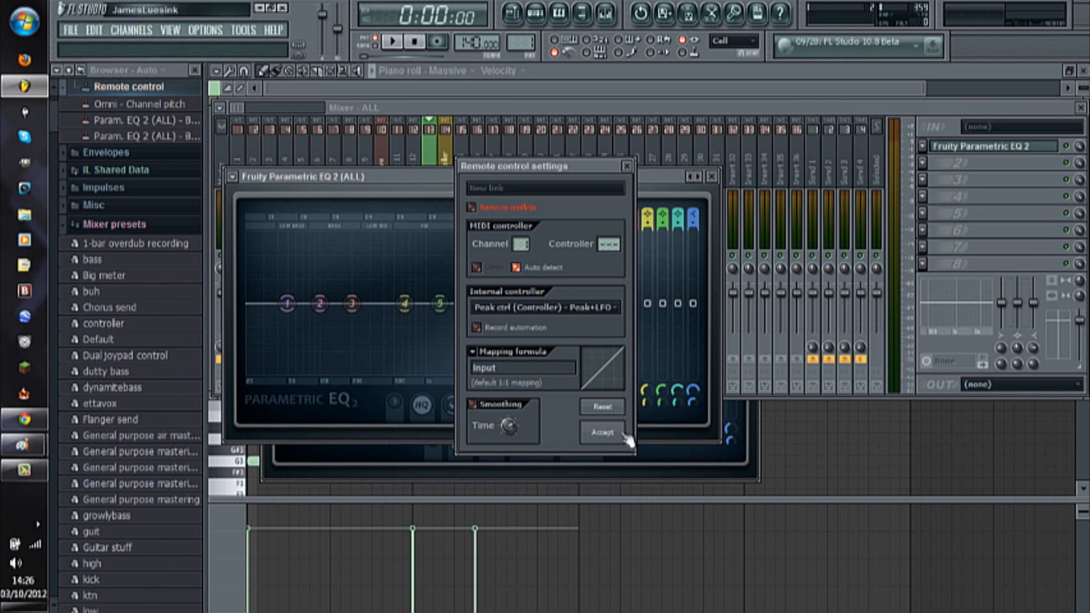
pyautogui.click(602, 434)
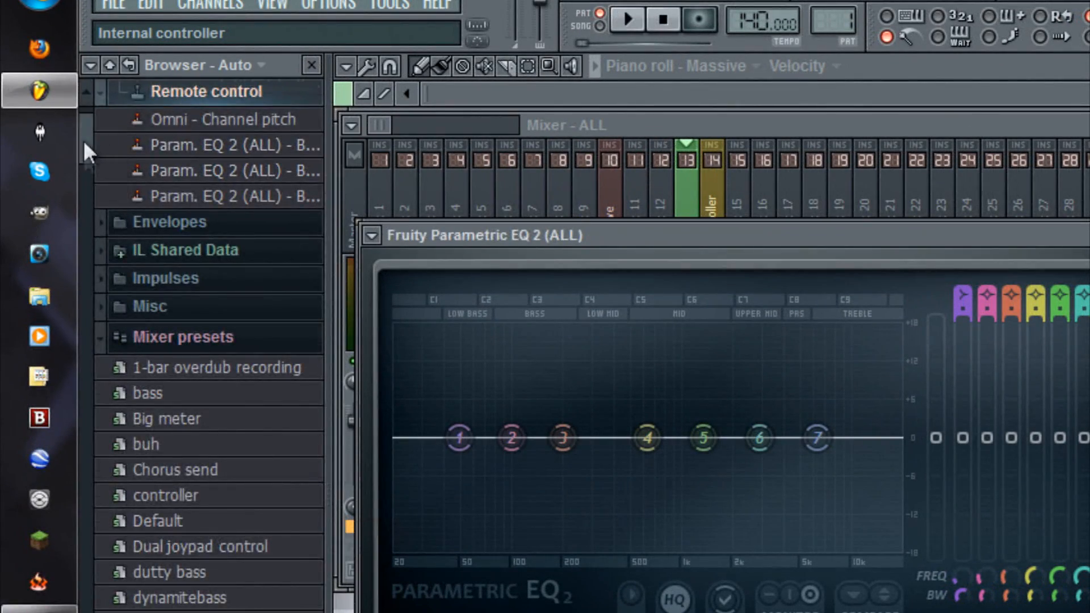
# Find the kick sample XF_Kick_A_017 in the Analog Kicks folder and add it as a new channel below the Sampler.
pyautogui.moveTo(79, 138); pyautogui.dragTo(104, 445)
pyautogui.click(217, 349)
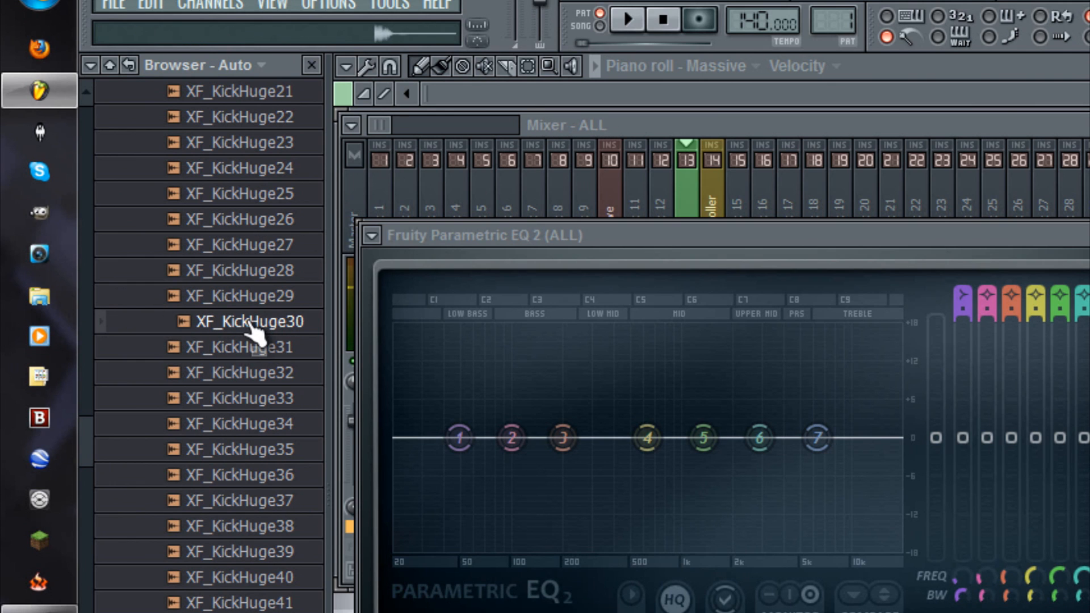
pyautogui.moveTo(85, 442); pyautogui.dragTo(153, 417)
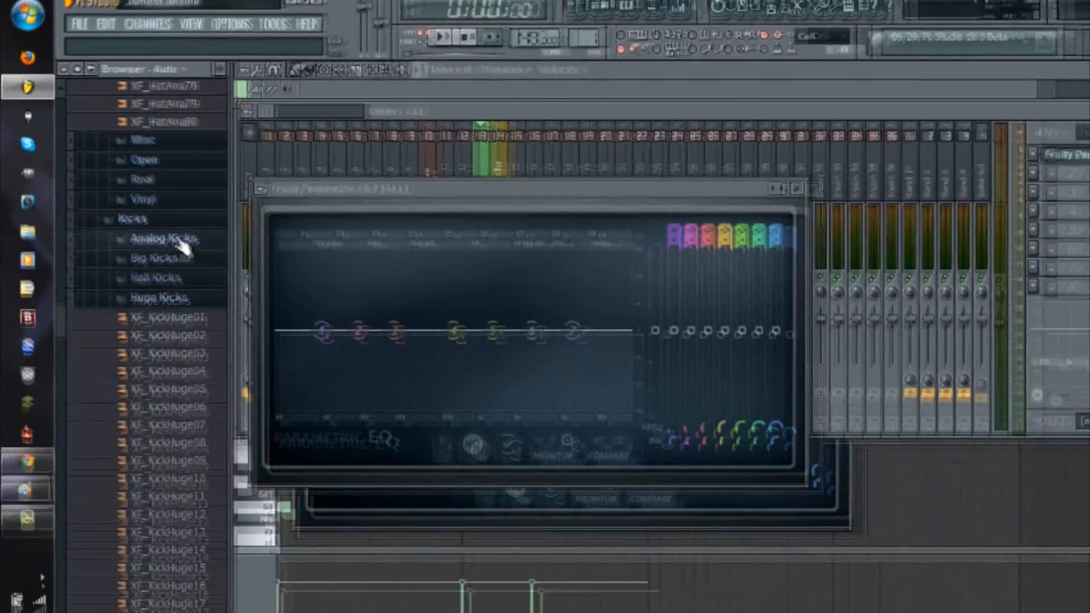
pyautogui.click(247, 310)
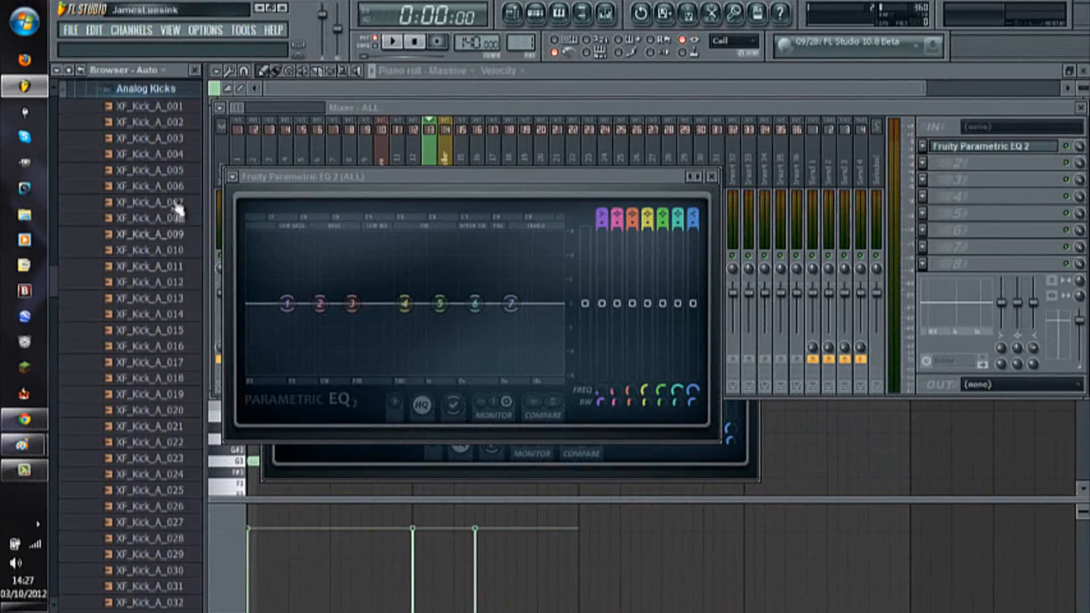
pyautogui.scroll(-1, 163, 311)
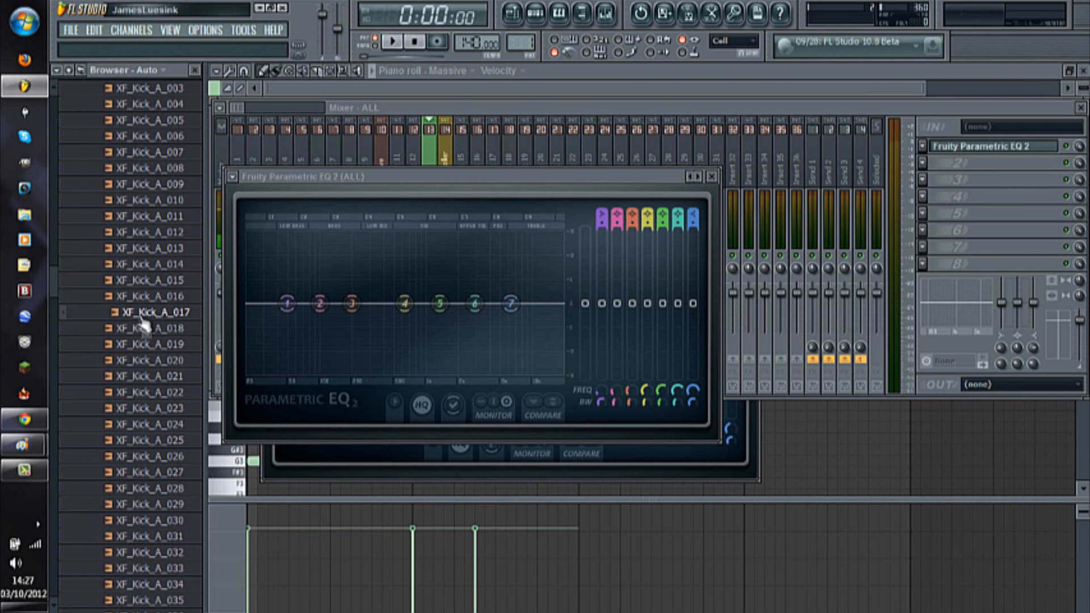
pyautogui.click(536, 13)
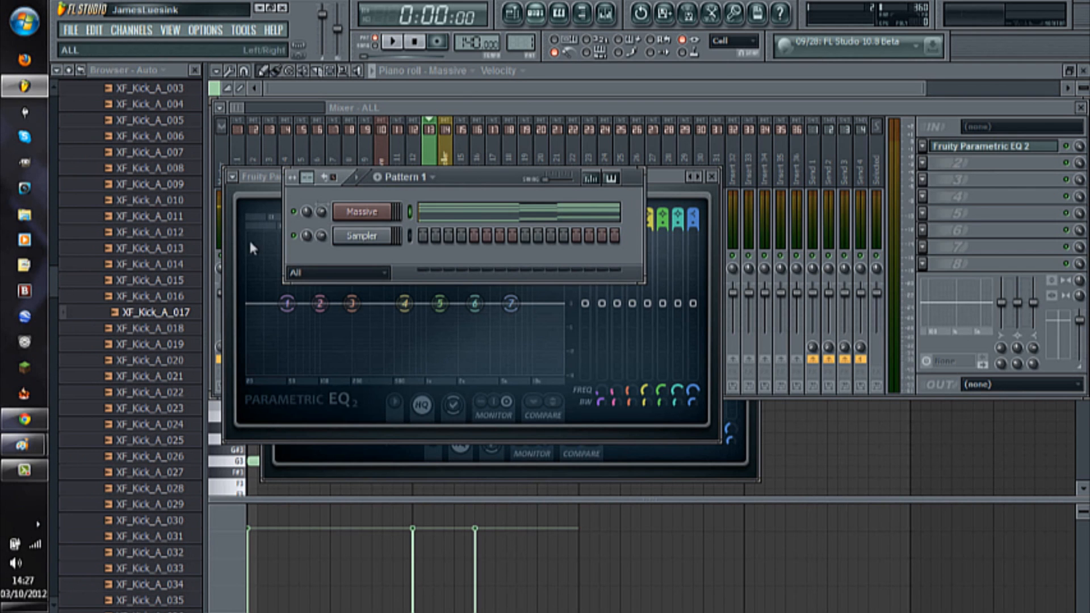
pyautogui.moveTo(156, 311); pyautogui.dragTo(377, 261)
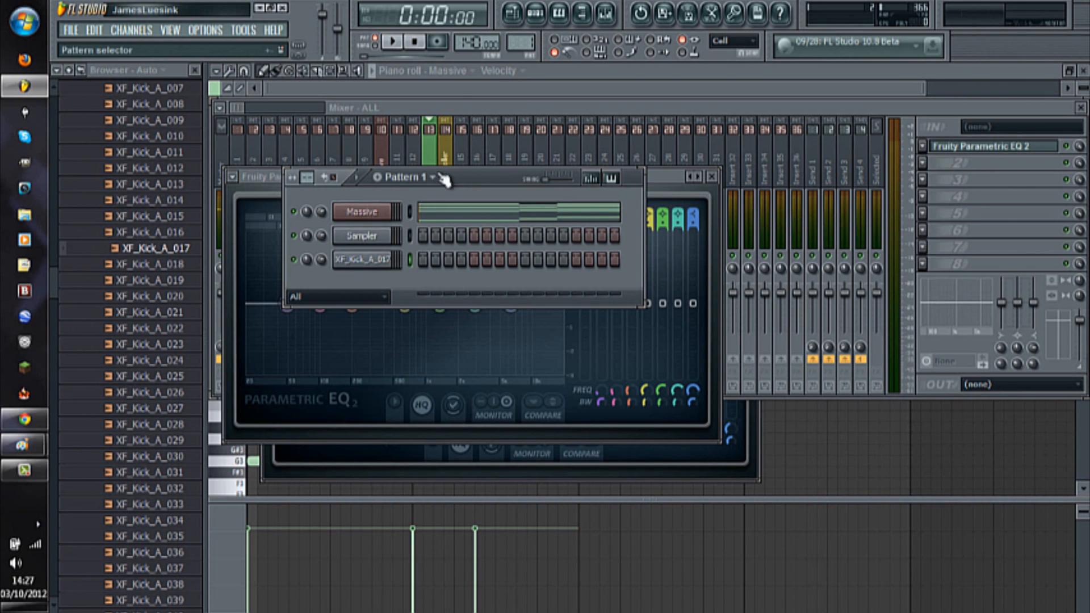
# Program the kick on steps 1, 5, 9 and 13 of Pattern 2 and play it with the metronome turned off.
pyautogui.scroll(-1, 443, 178)
pyautogui.click(421, 259)
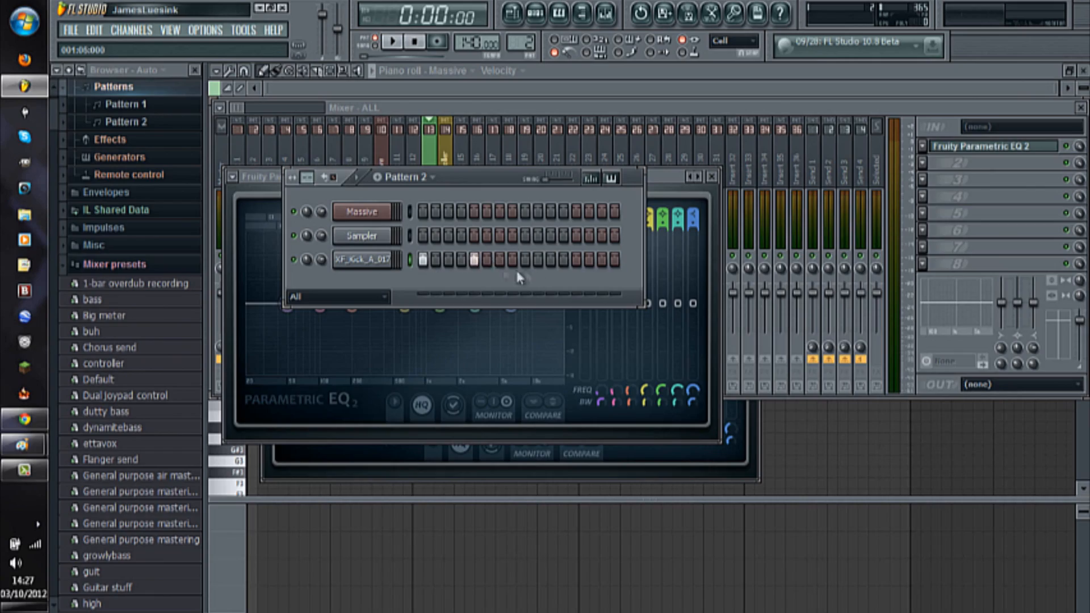
pyautogui.click(525, 260)
pyautogui.click(576, 259)
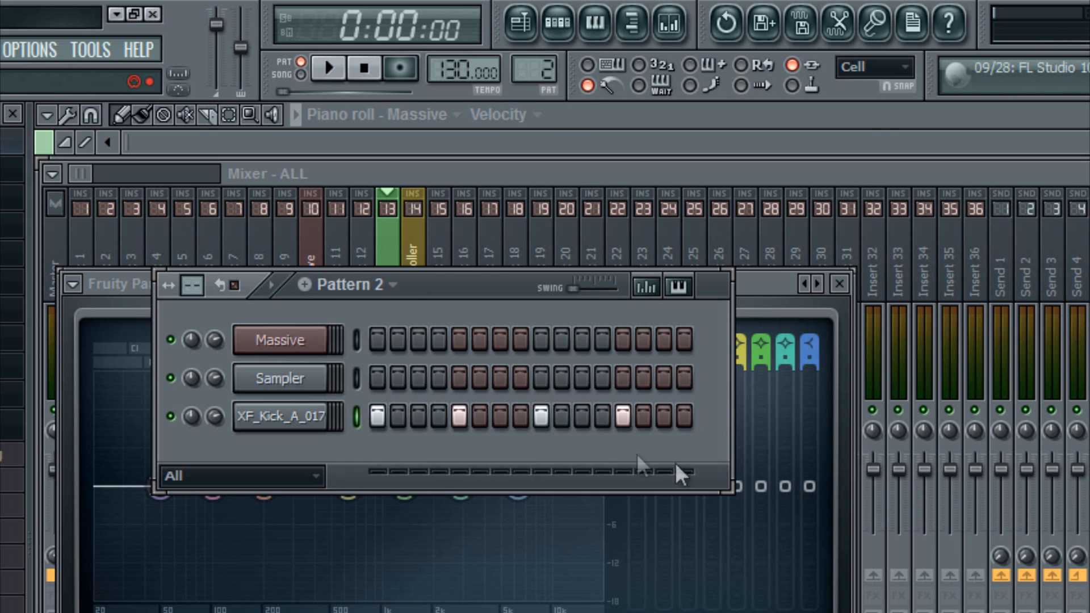
pyautogui.press('space')
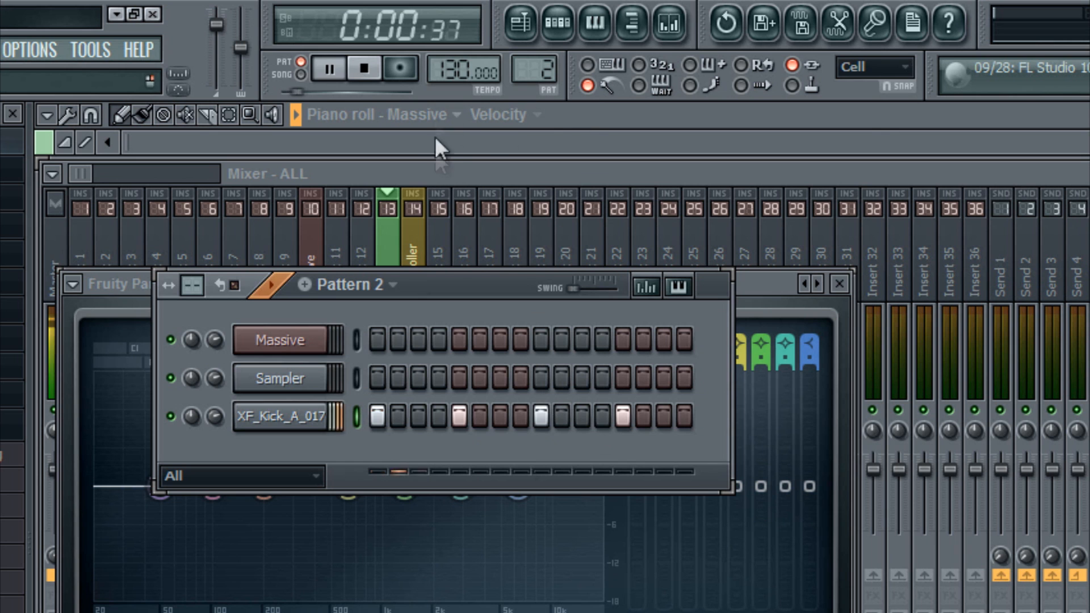
pyautogui.click(609, 86)
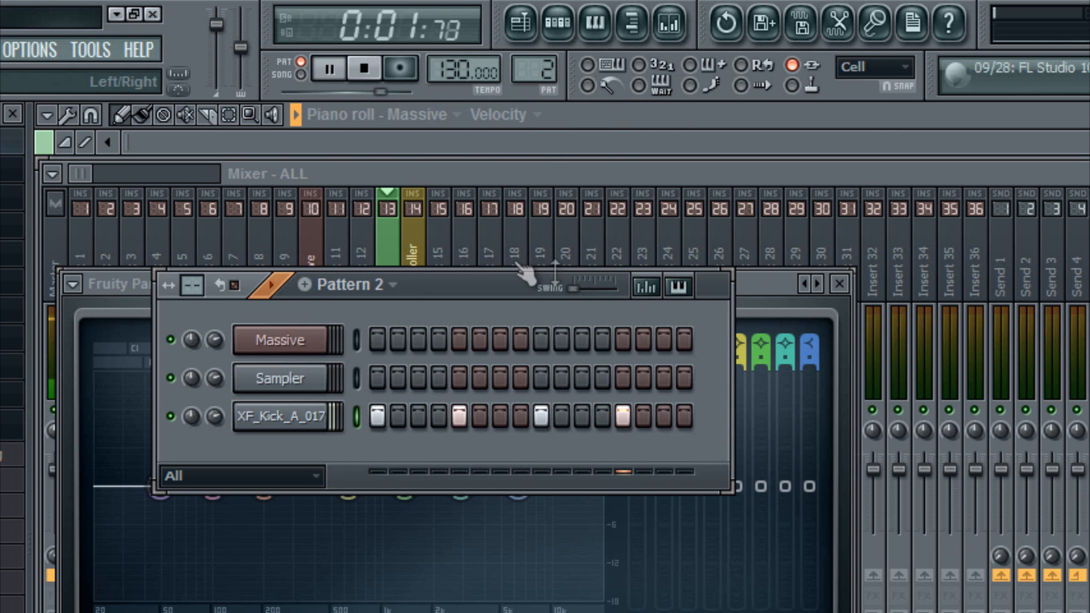
# Assign the XF_Kick_A_017 channel to mixer insert 1 and route that insert to the Controller track.
pyautogui.click(931, 175)
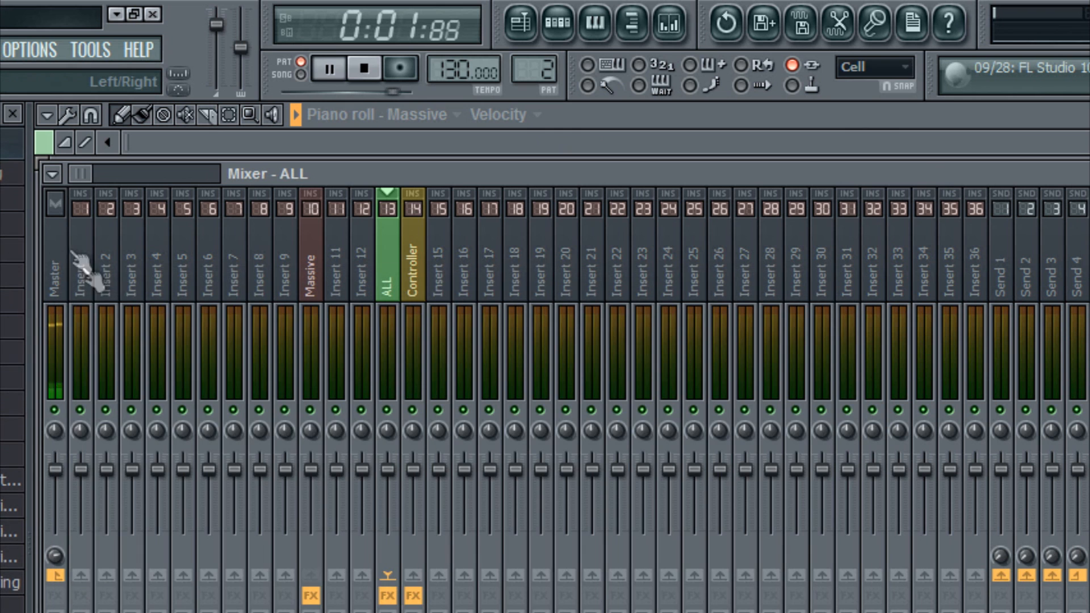
pyautogui.click(91, 272)
pyautogui.rightClick(90, 274)
pyautogui.moveTo(341, 284)
pyautogui.click(391, 280)
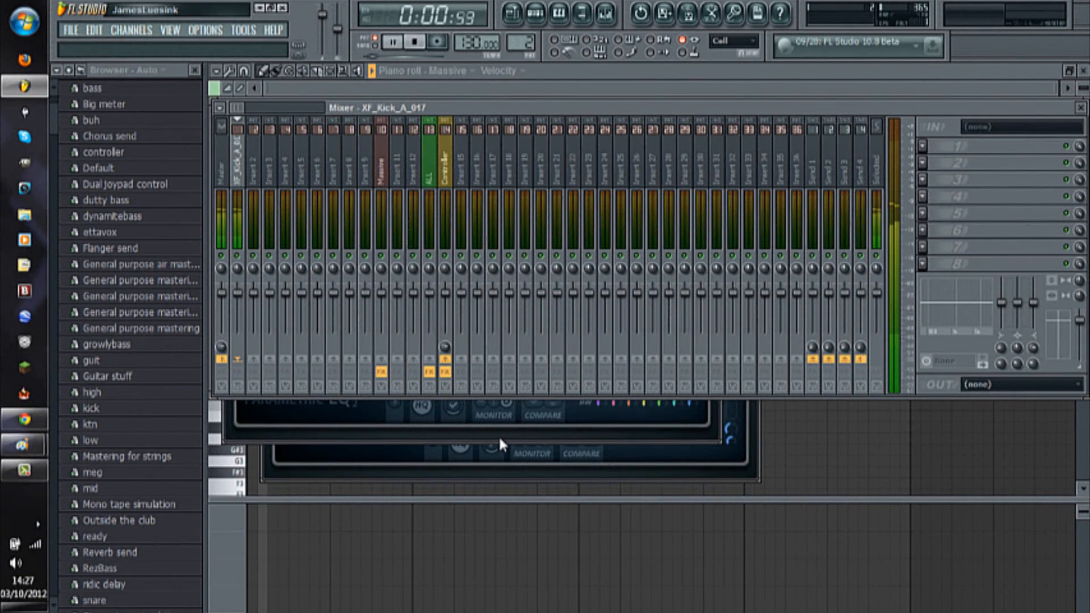
# Check the Controller track's Fruity Peak Controller while Pattern 2 plays, and stop playback.
pyautogui.click(454, 170)
pyautogui.click(972, 147)
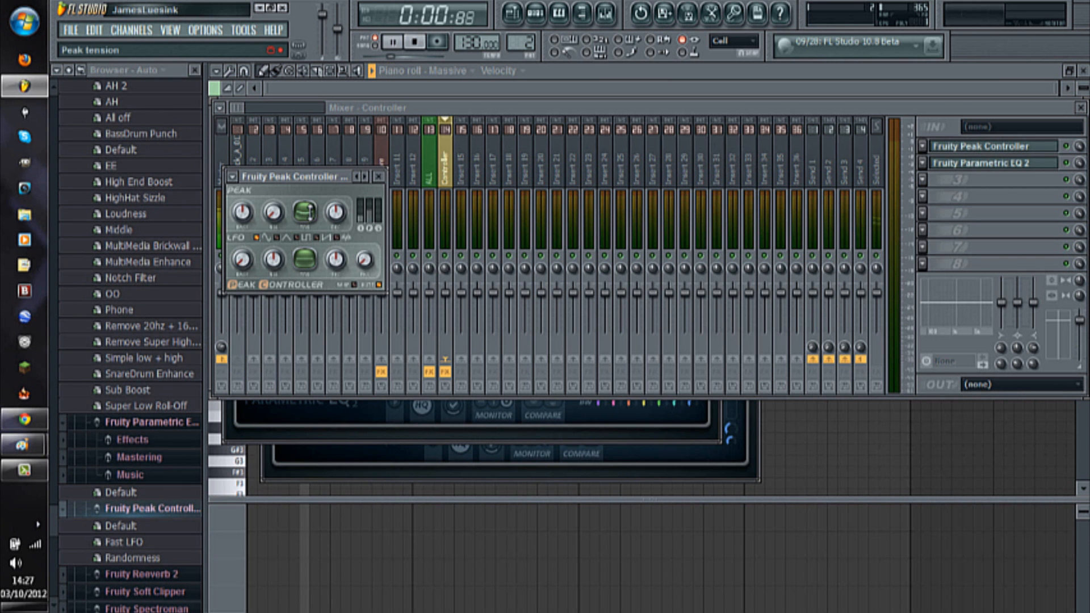
pyautogui.click(484, 103)
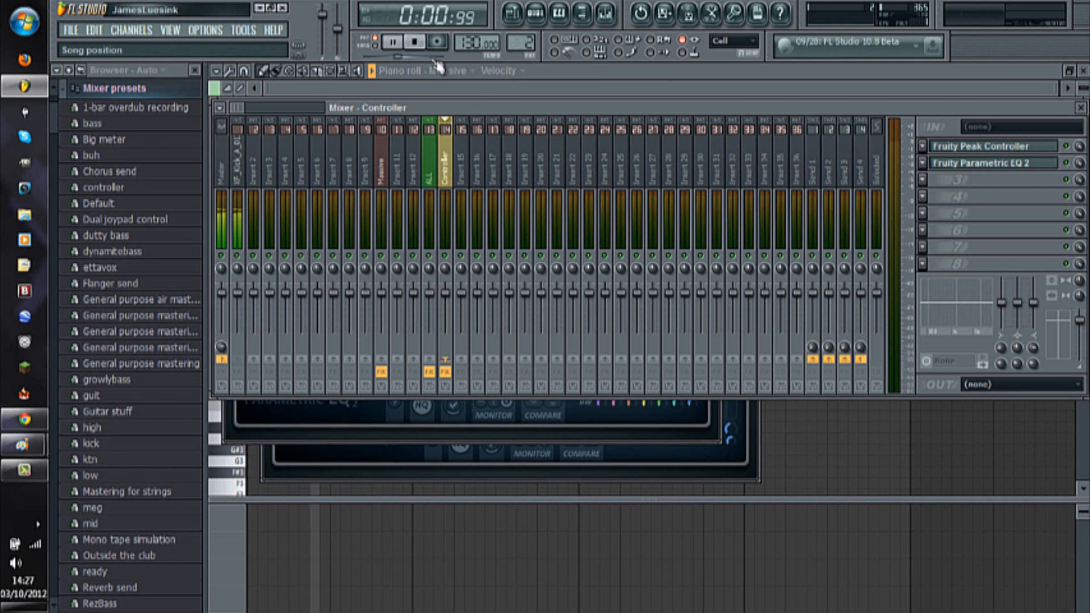
pyautogui.press('space')
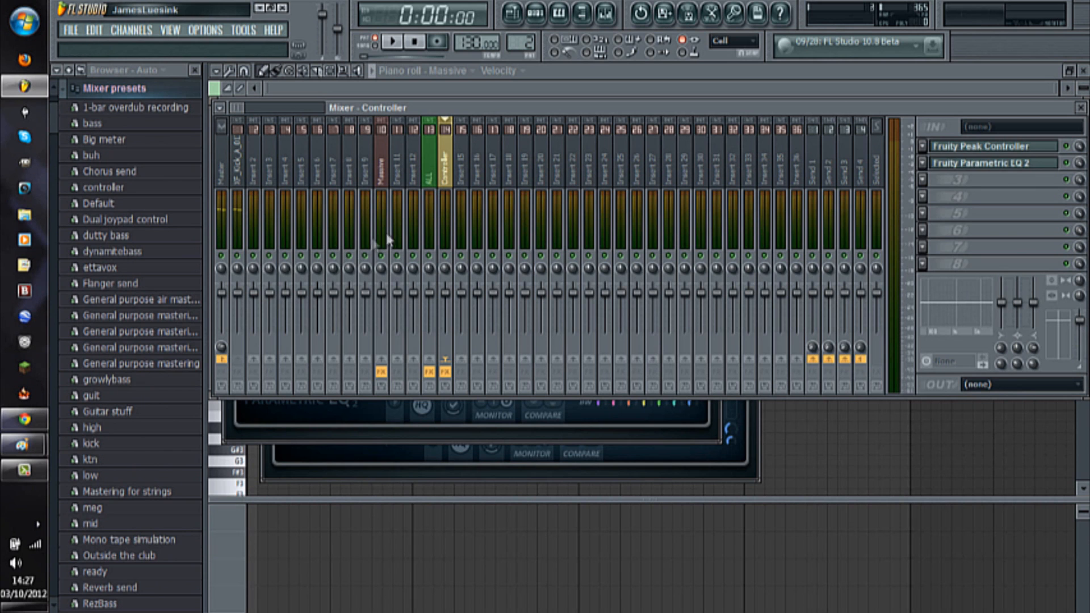
# Open the ALL track's EQ and play Pattern 2 to watch how linked bands 1 to 3 respond, stopping playback at the end.
pyautogui.click(242, 169)
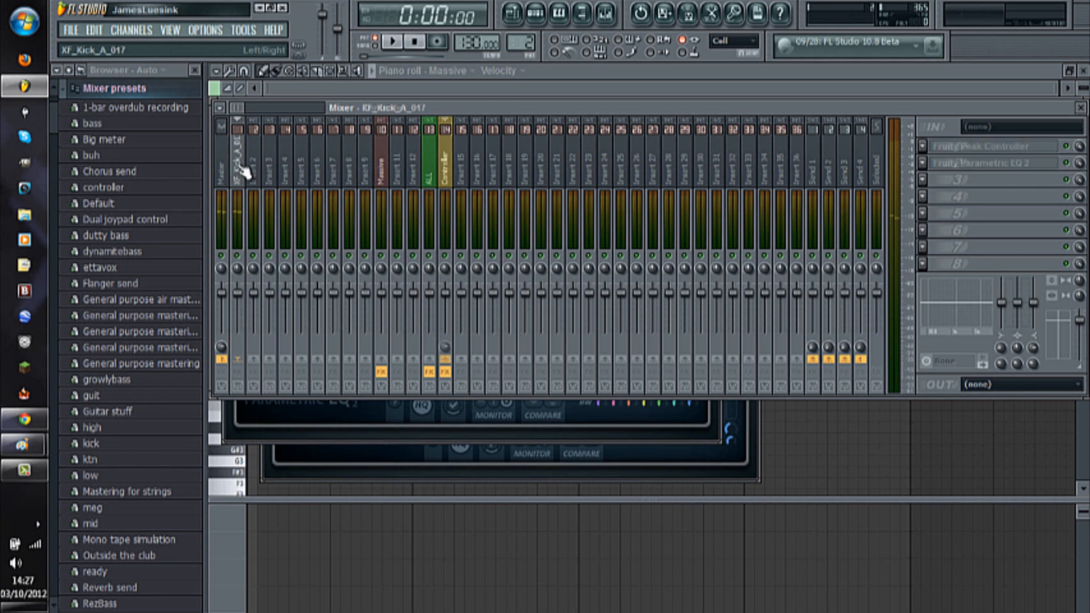
pyautogui.click(450, 169)
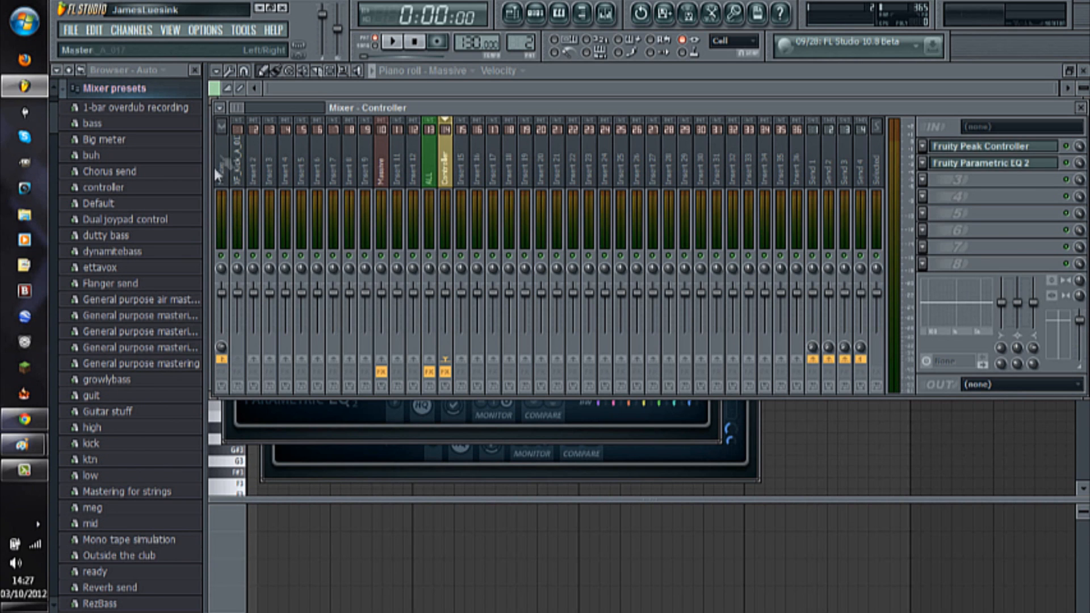
pyautogui.click(428, 154)
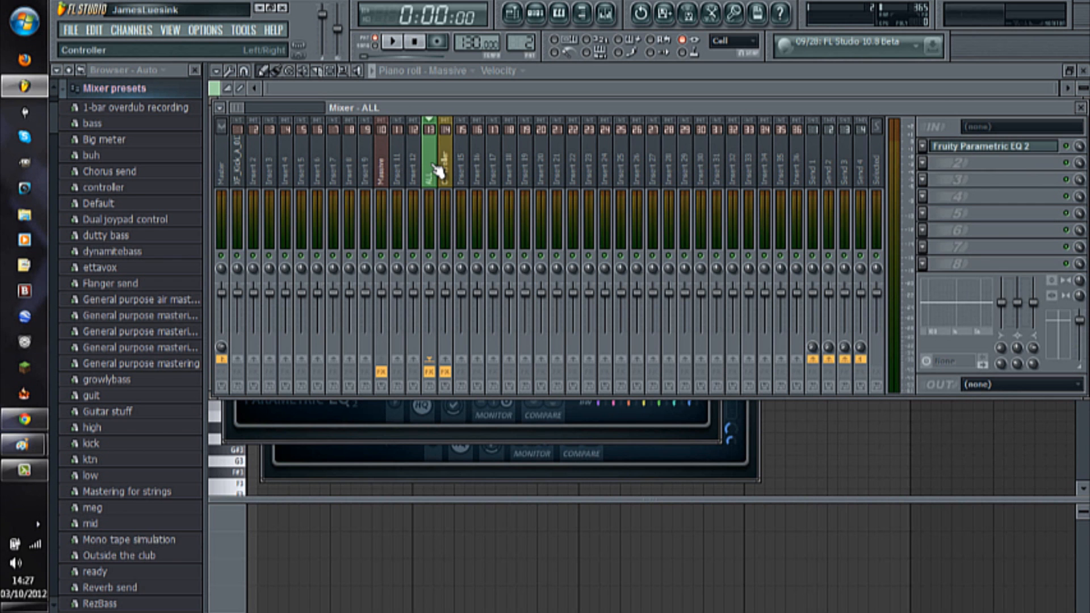
pyautogui.click(943, 149)
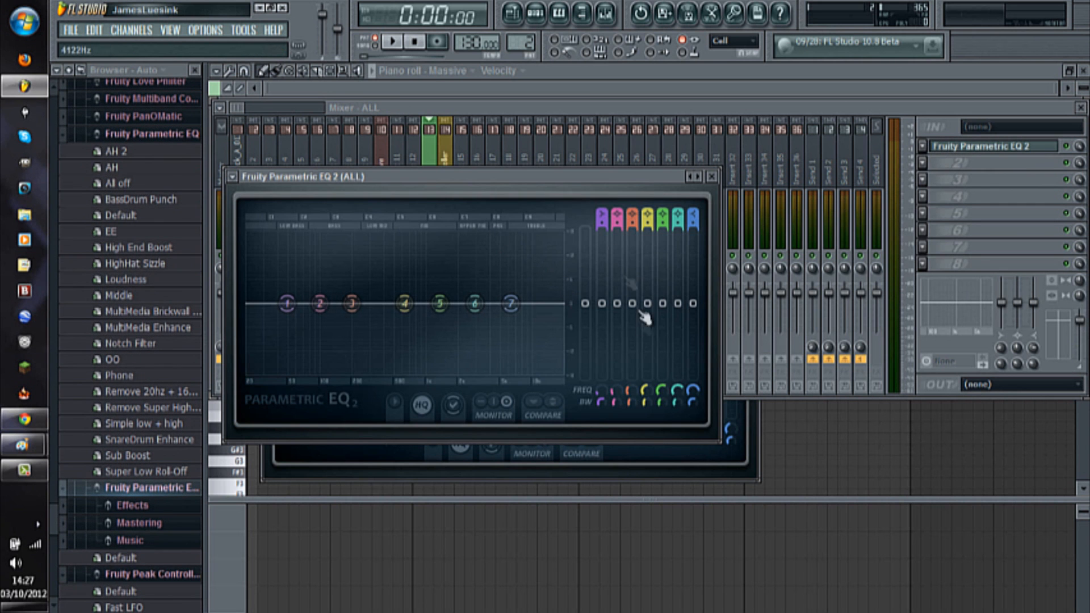
pyautogui.click(402, 47)
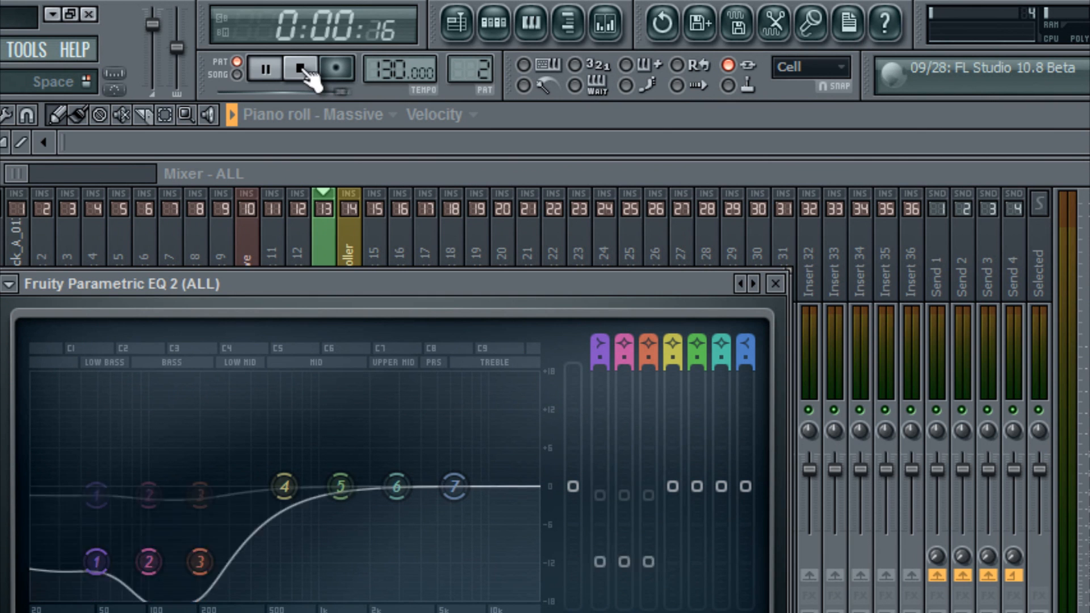
pyautogui.click(301, 69)
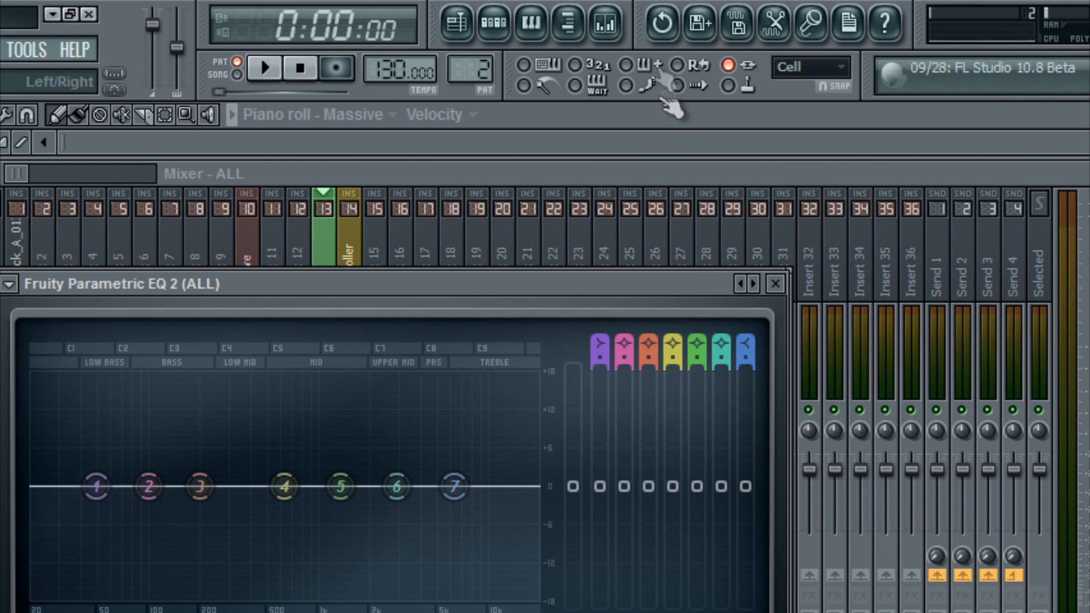
# Place two Pattern 1 clips in a row on playlist Track 1, at bars 1 and 3, and start song playback.
pyautogui.click(605, 24)
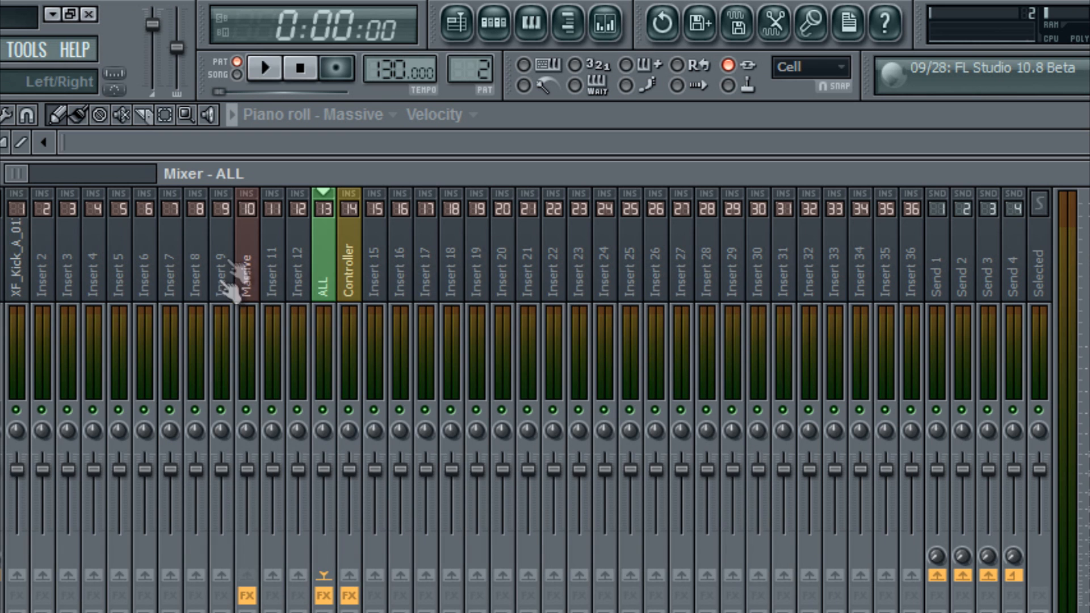
pyautogui.click(249, 284)
pyautogui.click(462, 32)
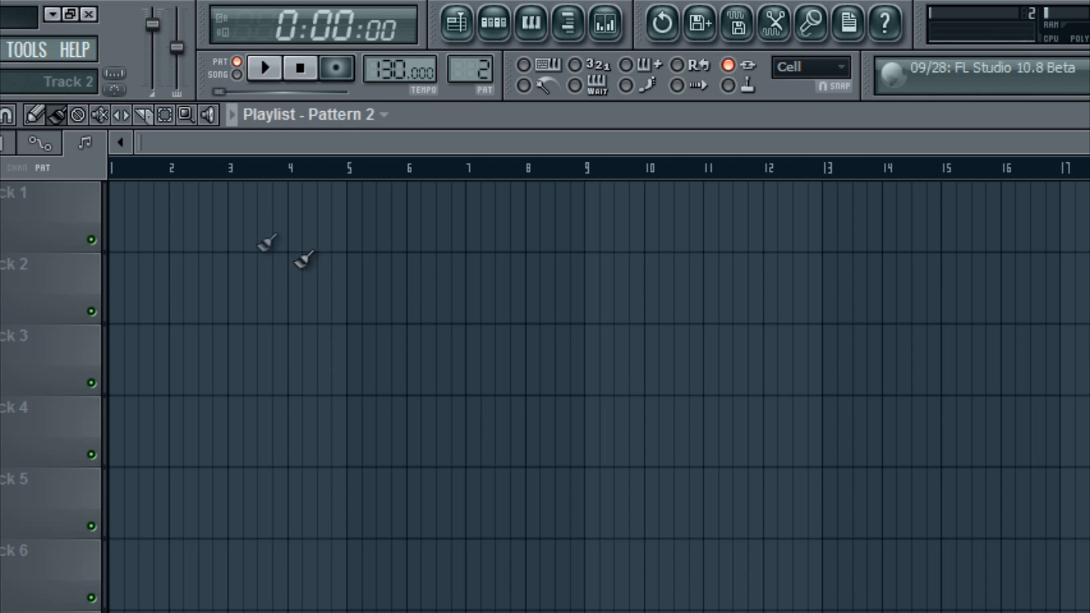
pyautogui.click(132, 234)
pyautogui.rightClick(160, 233)
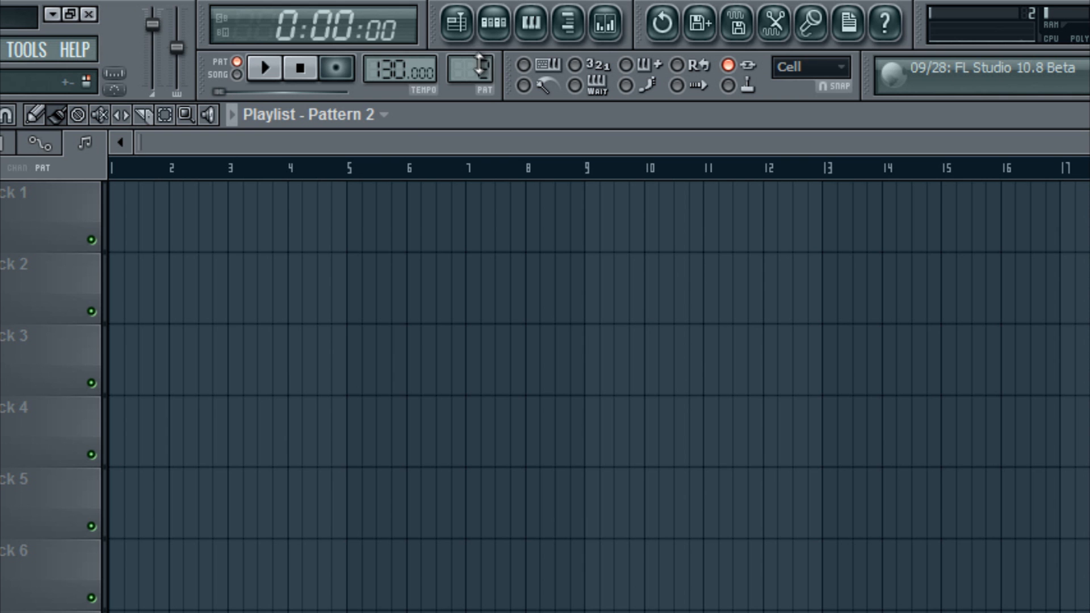
pyautogui.click(134, 227)
pyautogui.click(265, 68)
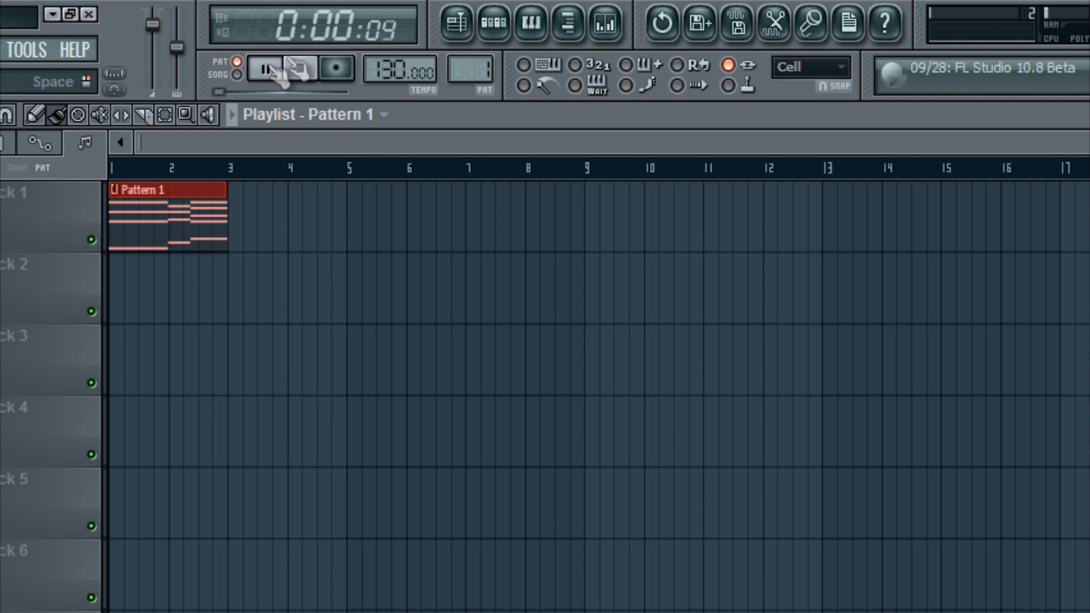
pyautogui.click(262, 222)
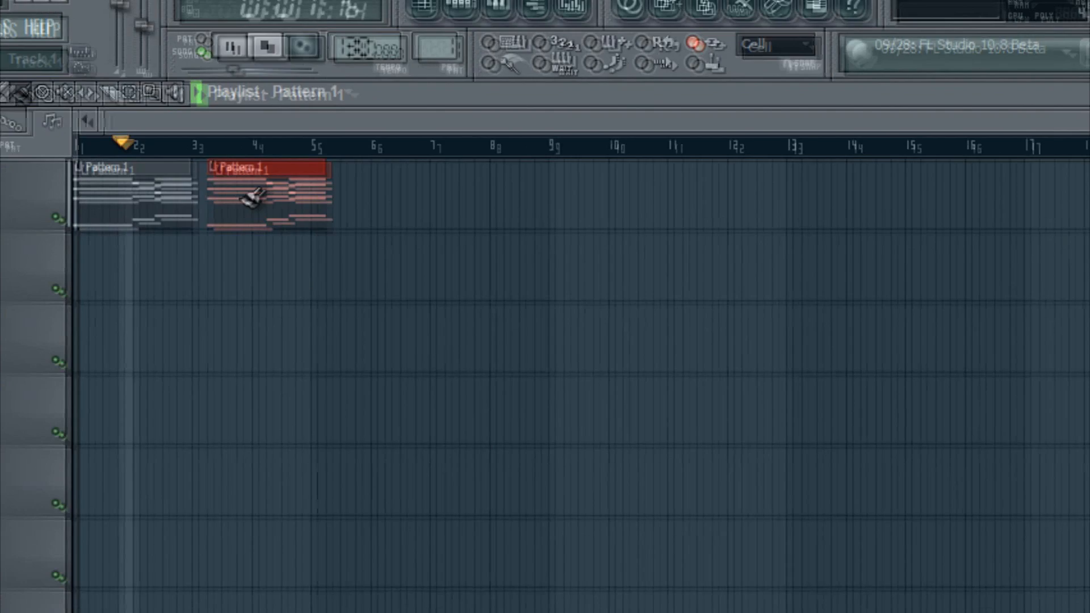
# Add two more Pattern 1 clips at bars 5 and 7 on playlist Track 1 and play the song with the mixer shown.
pyautogui.moveTo(149, 85); pyautogui.dragTo(316, 80)
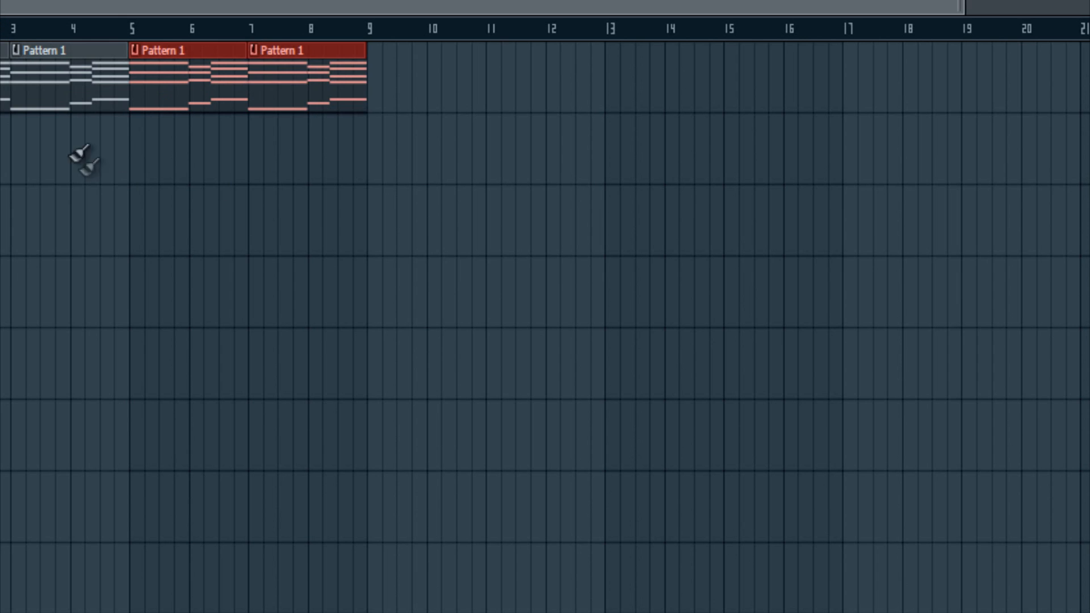
pyautogui.press('F9')
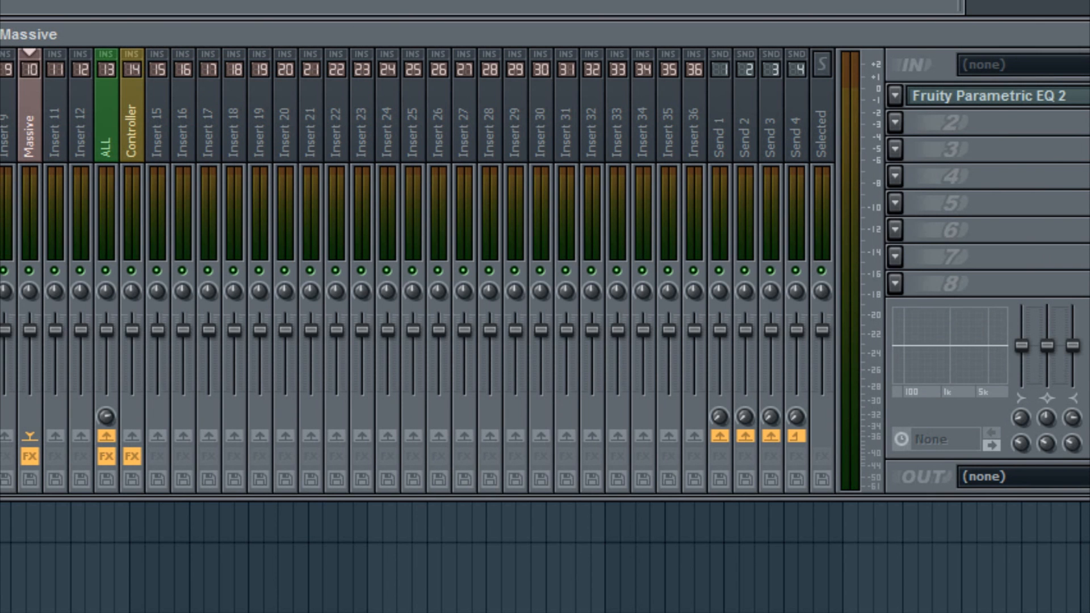
pyautogui.click(971, 98)
pyautogui.click(966, 97)
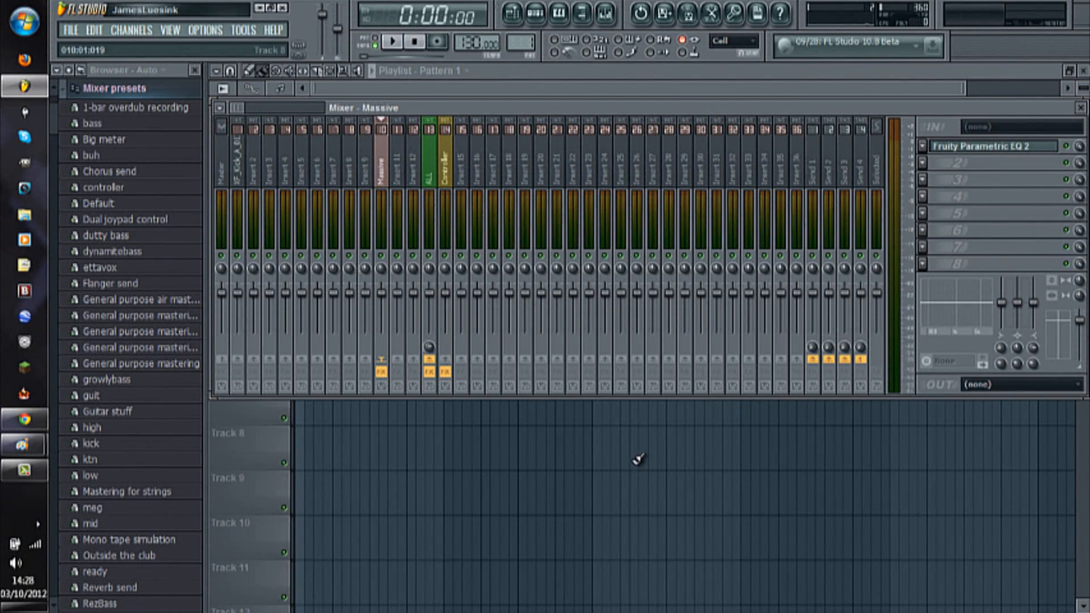
pyautogui.press('space')
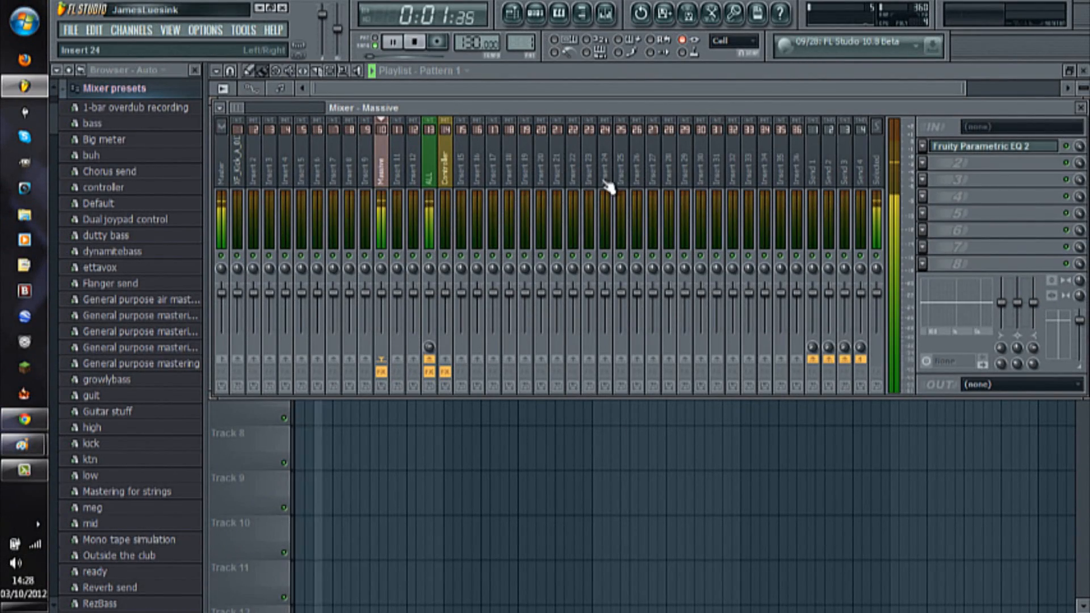
pyautogui.press('space')
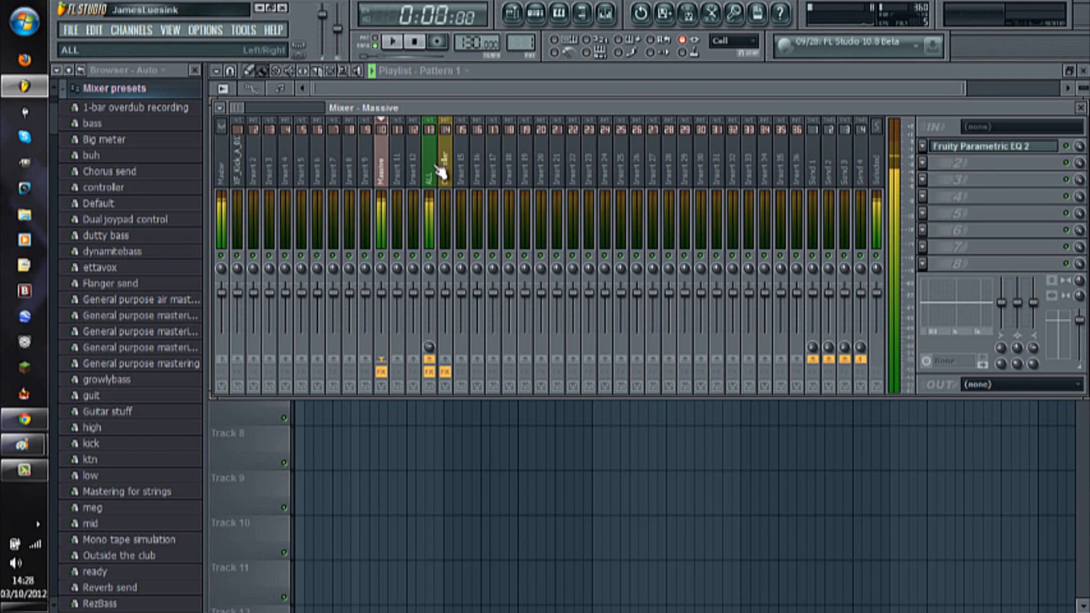
pyautogui.click(437, 171)
pyautogui.click(923, 163)
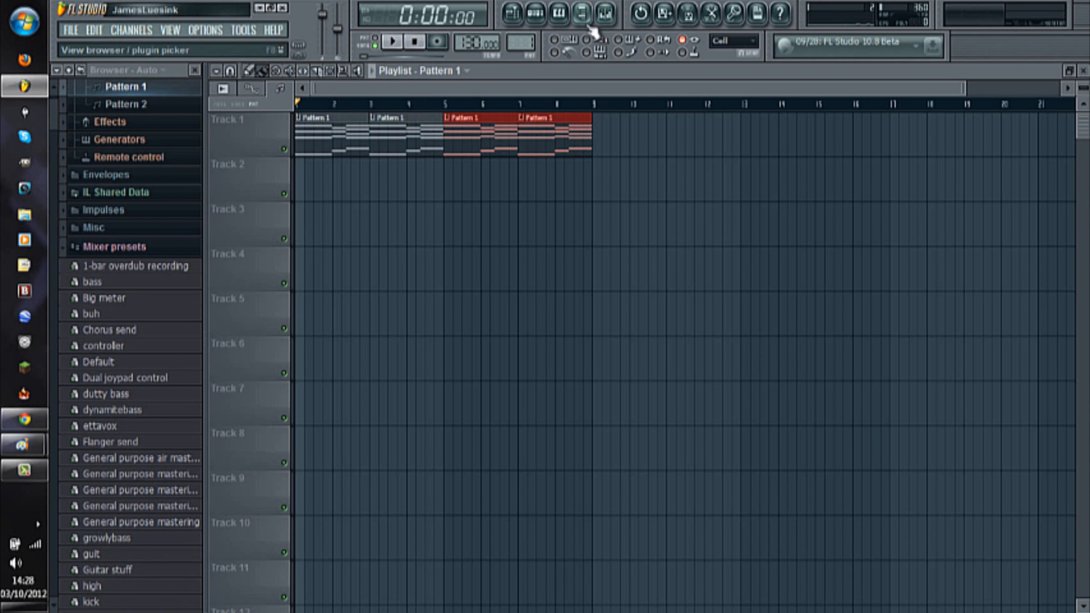
# Switch from Pattern 1 to Pattern 2 and paint its clips along playlist Track 2 across bars 1 to 8.
pyautogui.click(520, 17)
pyautogui.click(519, 17)
pyautogui.click(605, 16)
pyautogui.click(605, 16)
pyautogui.click(536, 15)
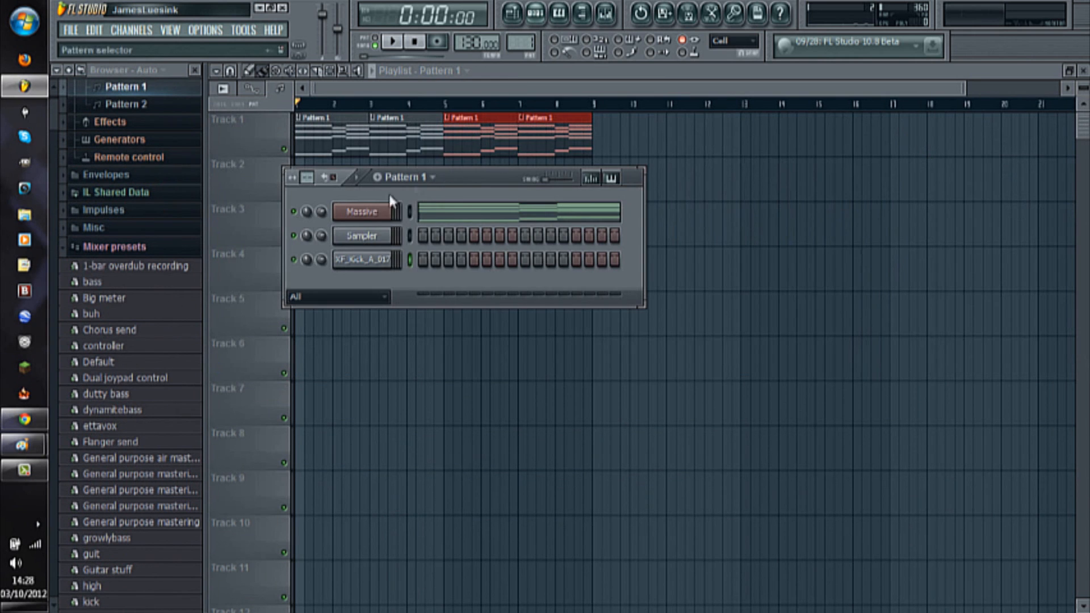
pyautogui.click(430, 179)
pyautogui.click(436, 206)
pyautogui.click(463, 365)
pyautogui.moveTo(307, 183); pyautogui.dragTo(562, 192)
# Play the song and watch the ALL track's Fruity Parametric EQ 2 bands respond to the kick, stopping playback at the end.
pyautogui.press('space')
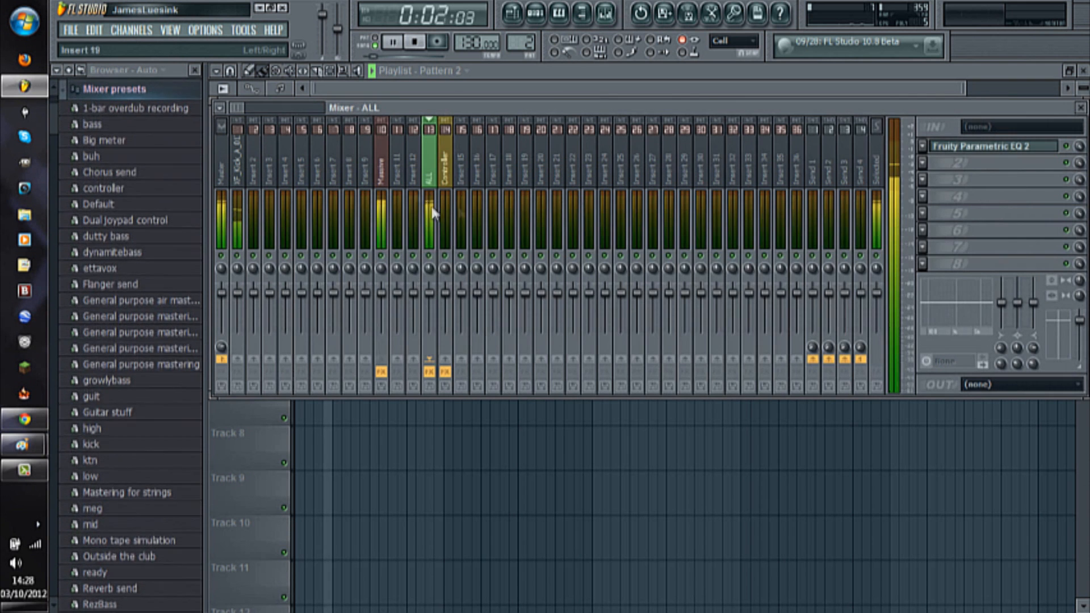
pyautogui.click(606, 12)
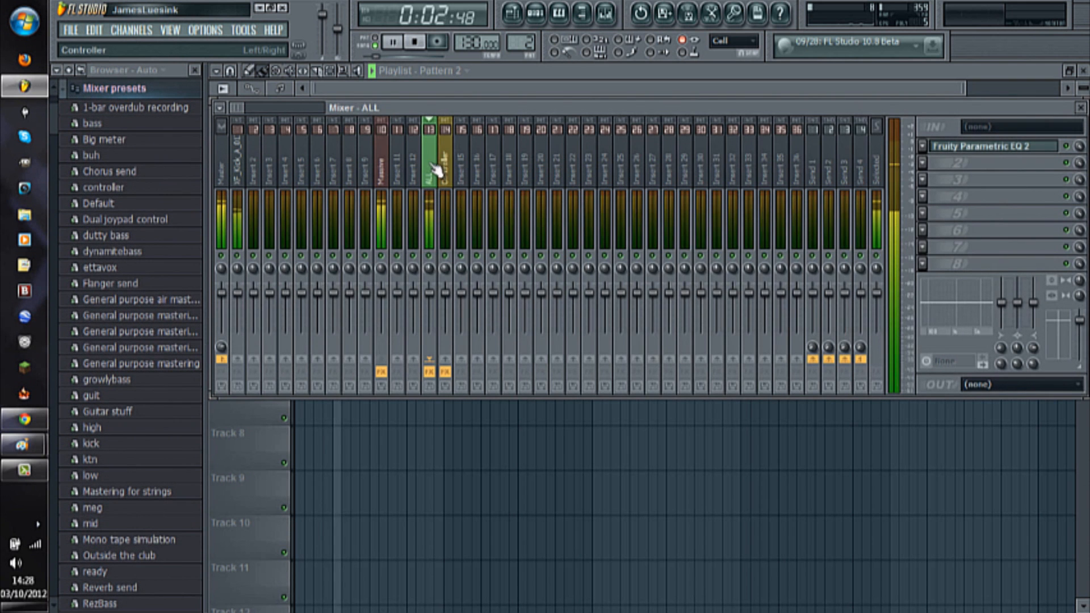
pyautogui.click(996, 148)
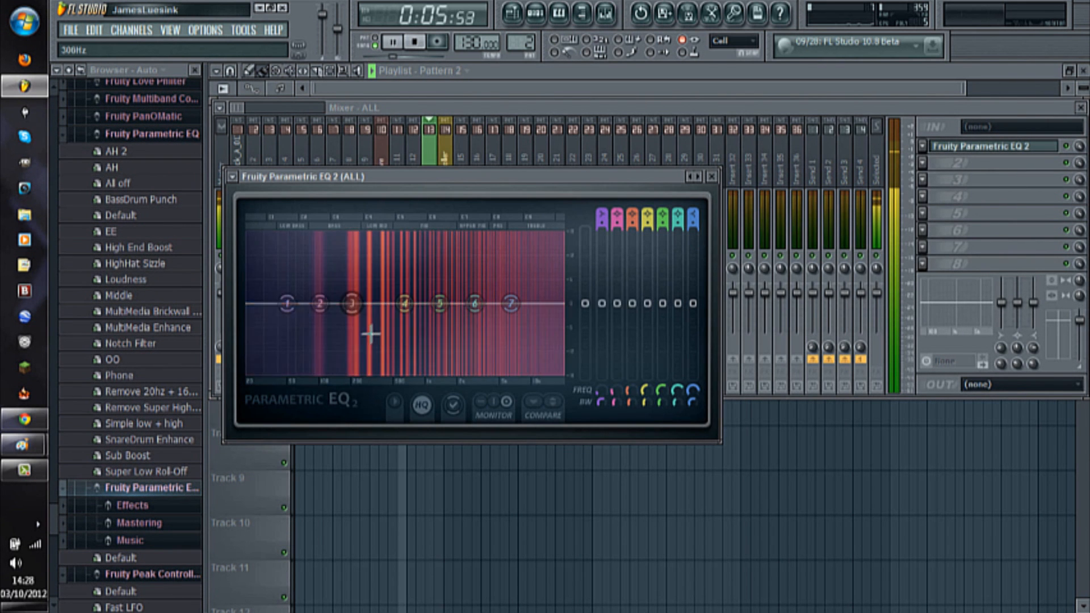
pyautogui.moveTo(373, 335); pyautogui.dragTo(374, 343)
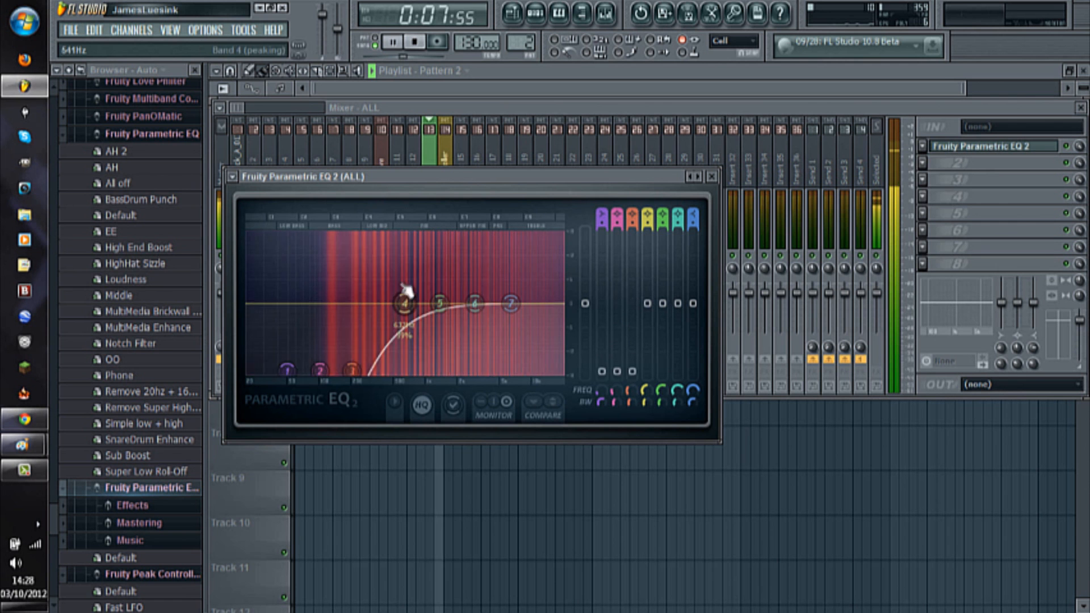
pyautogui.click(426, 52)
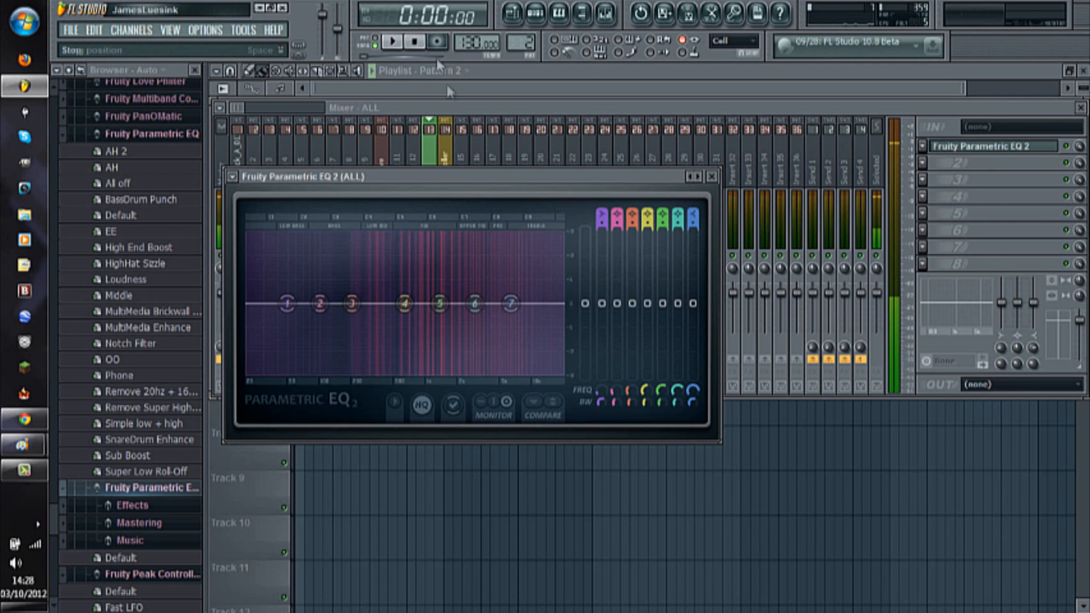
pyautogui.click(731, 92)
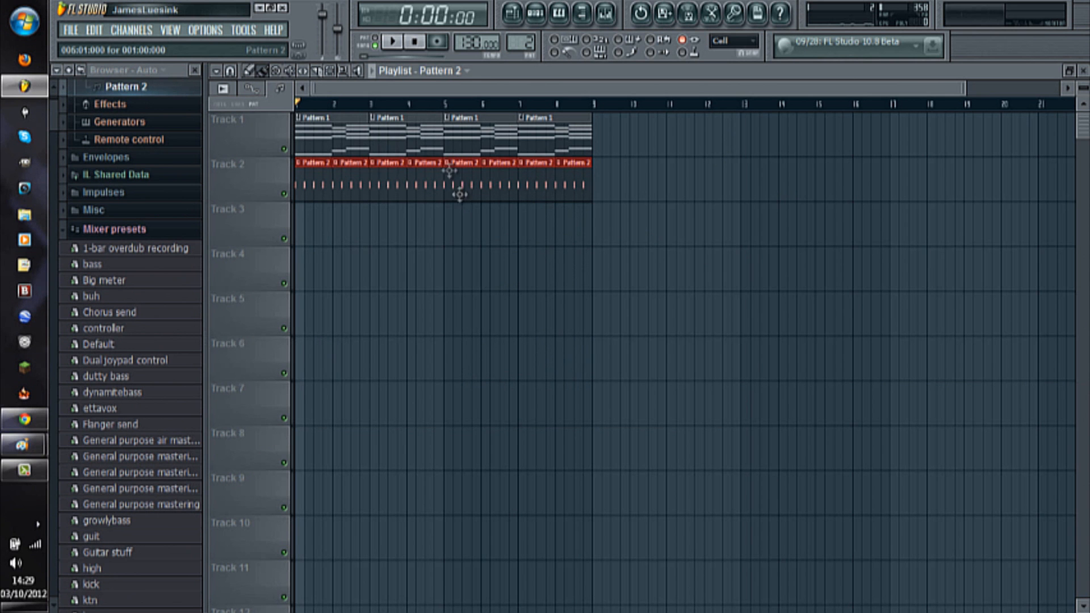
# Deselect the playlist clips and load Fruity Balance into effect slot 2 of the ALL mixer track.
pyautogui.click(518, 264)
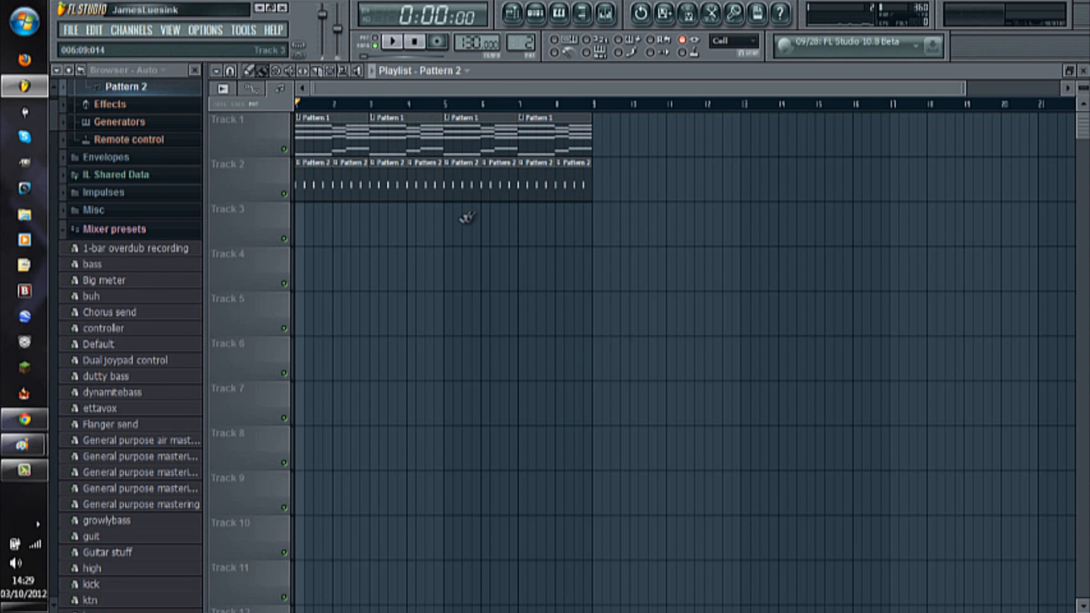
pyautogui.scroll(6, 288, 179)
pyautogui.scroll(-2, 293, 194)
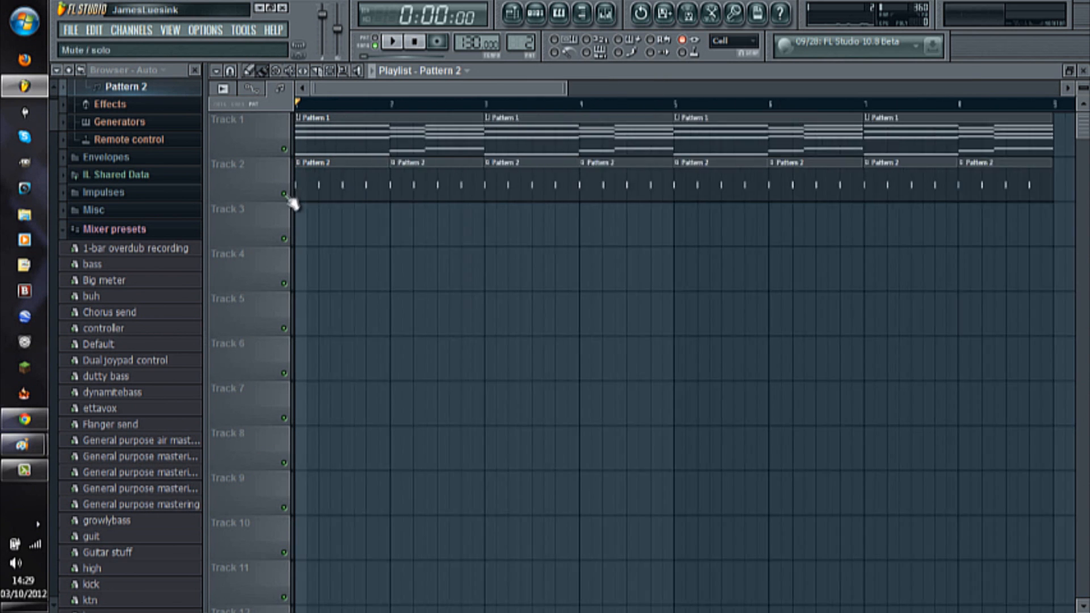
pyautogui.scroll(1, 286, 204)
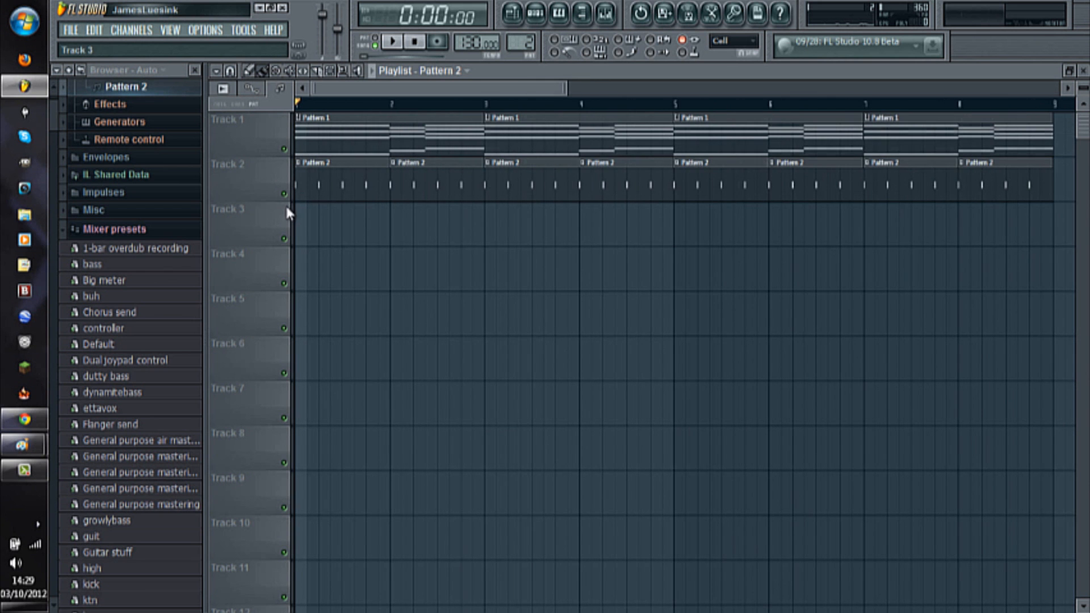
pyautogui.click(606, 17)
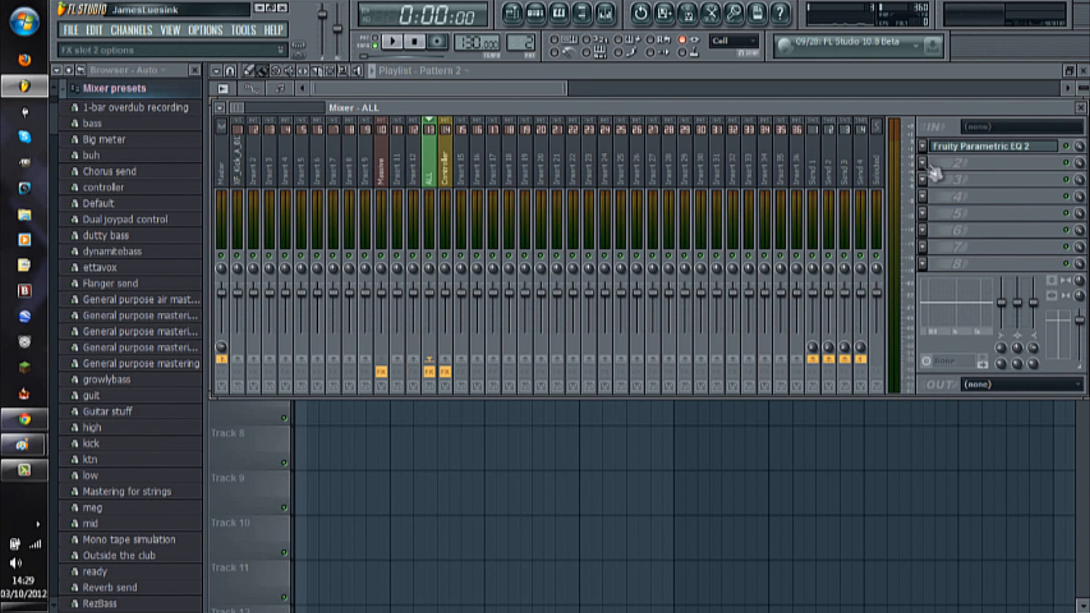
pyautogui.click(932, 167)
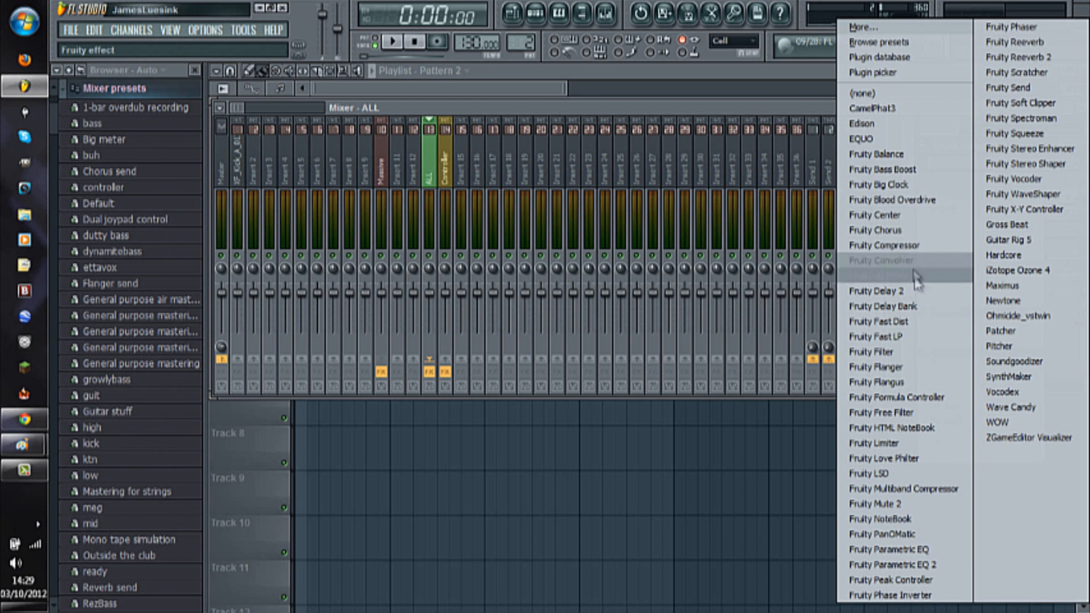
pyautogui.click(912, 154)
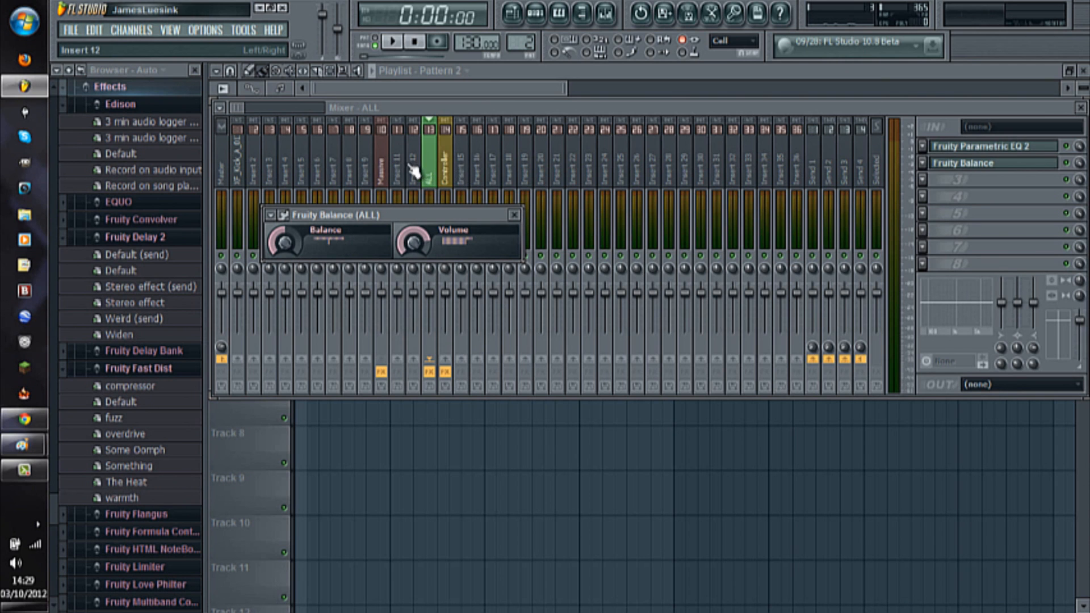
# Create an automation clip for Fruity Balance's Volume and shorten the clip on Track 3 to about one and a half bars.
pyautogui.rightClick(416, 237)
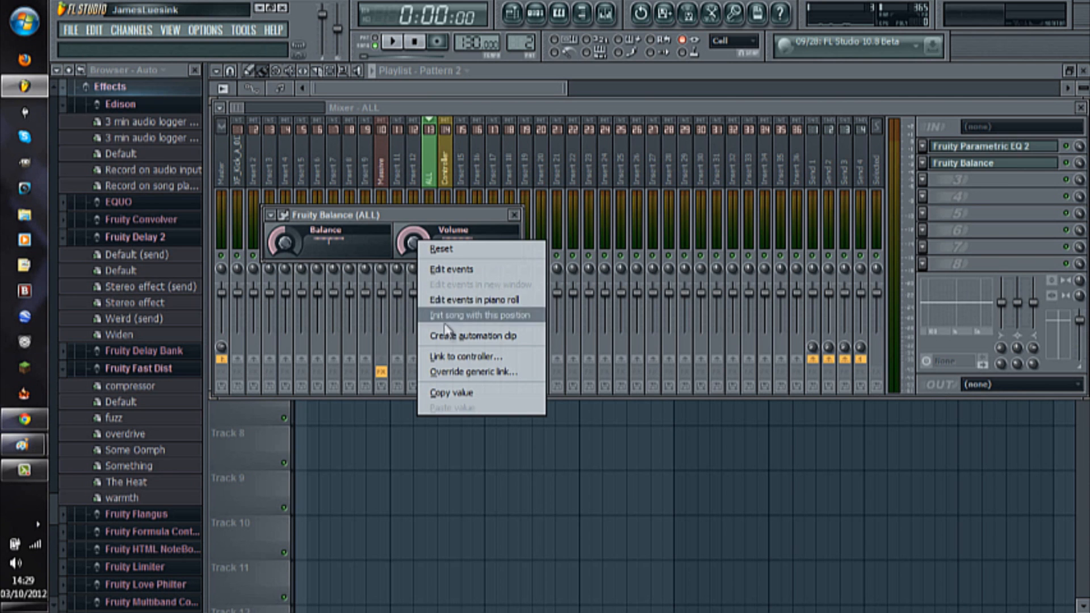
pyautogui.click(463, 334)
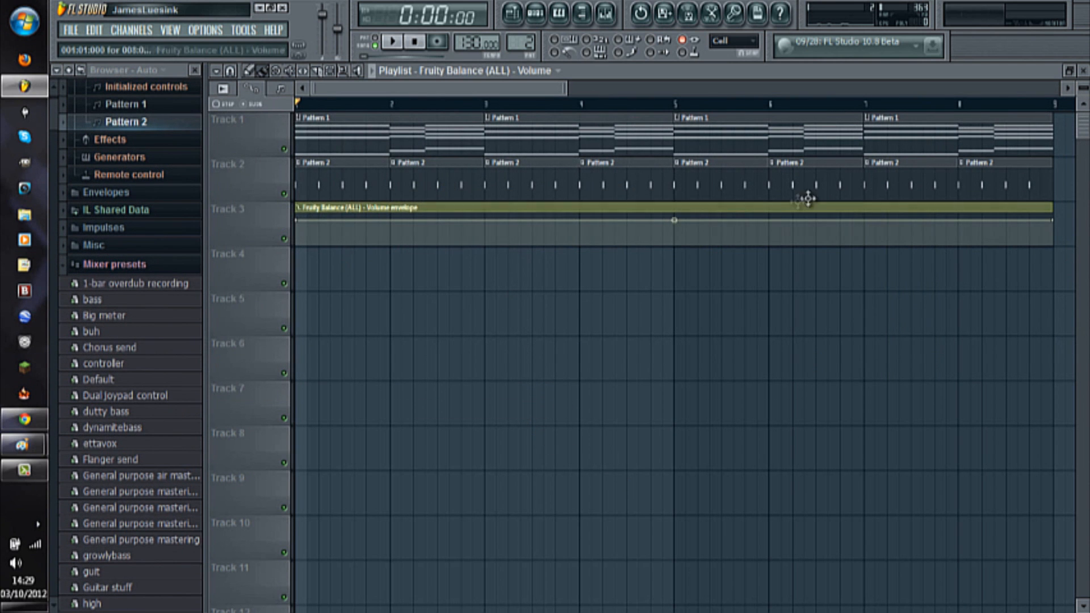
pyautogui.moveTo(1056, 223); pyautogui.dragTo(450, 211)
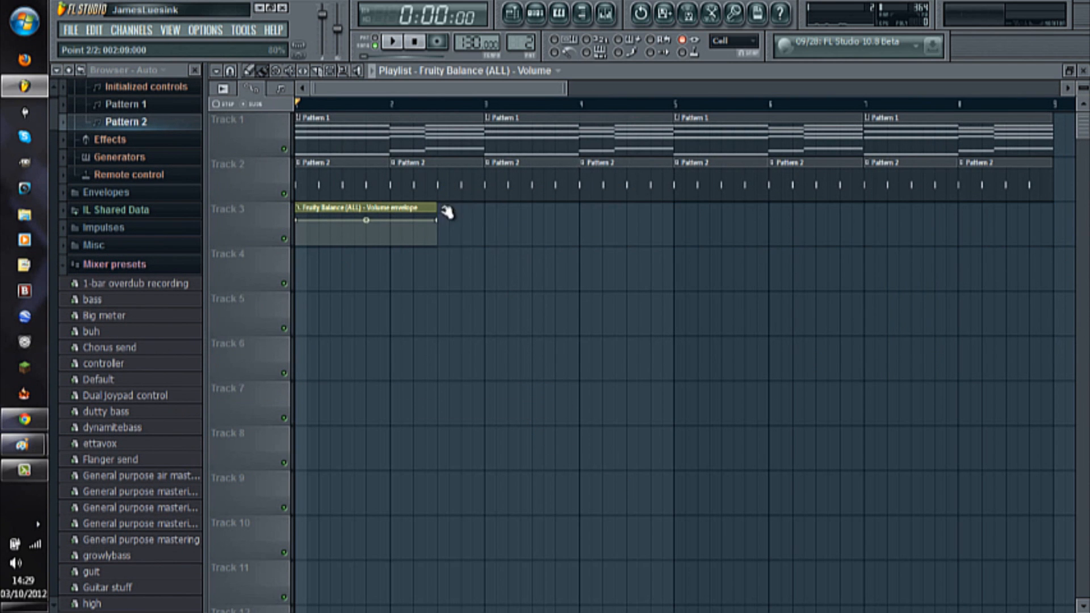
# Reopen Fruity Balance on the ALL track to review the Volume knob's automation options, and return to the playlist.
pyautogui.click(613, 14)
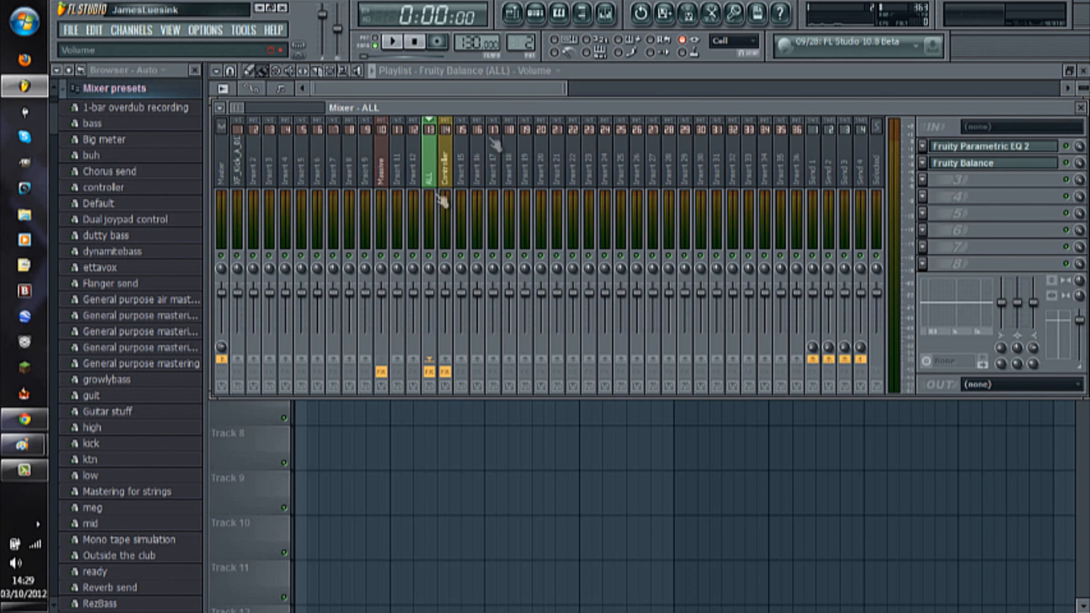
pyautogui.click(960, 165)
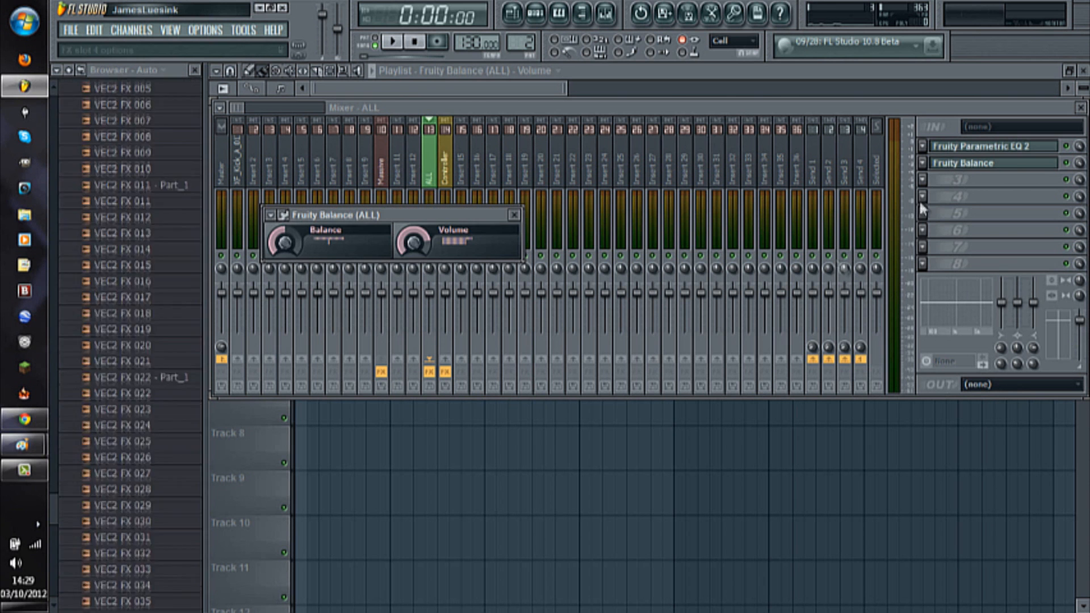
pyautogui.rightClick(420, 242)
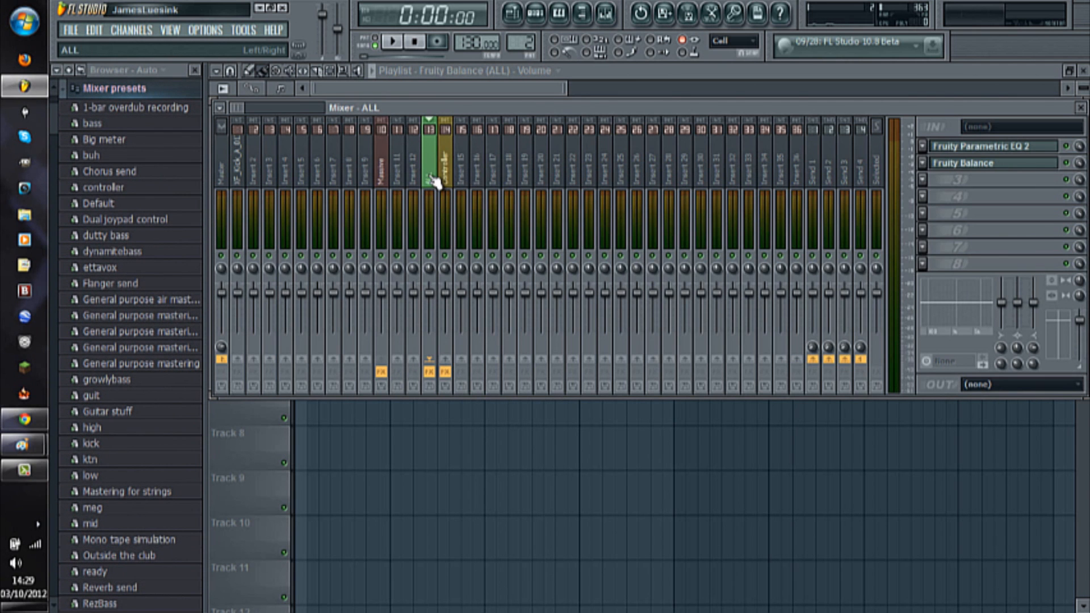
pyautogui.click(531, 80)
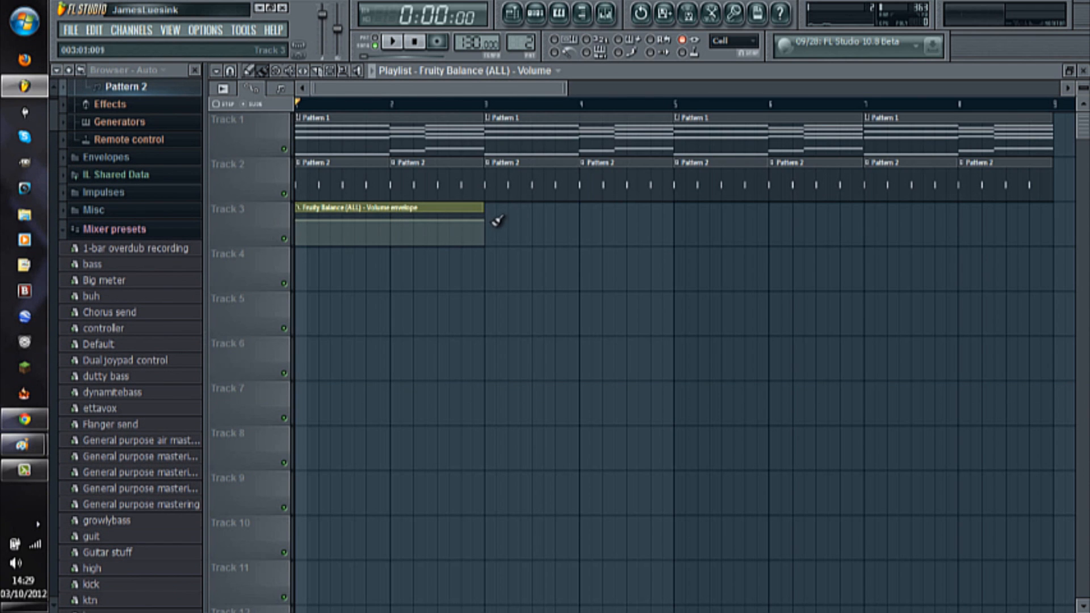
# Shorten the volume automation clip to one bar, and copy its first point's value before lowering that point to the envelope's bottom.
pyautogui.moveTo(485, 222); pyautogui.dragTo(391, 224)
pyautogui.scroll(5, 222, 254)
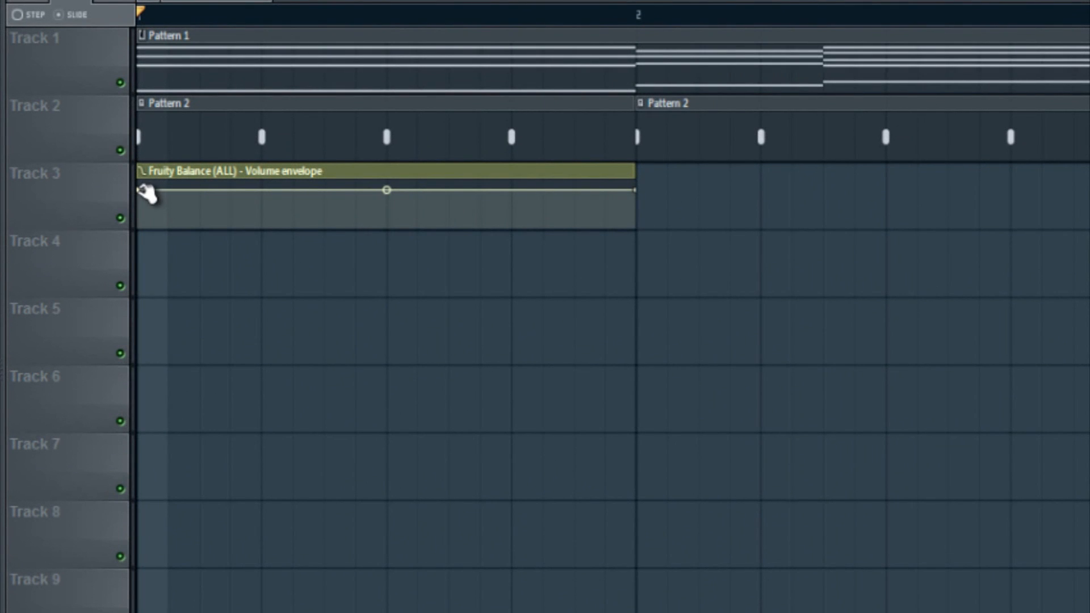
pyautogui.rightClick(145, 193)
pyautogui.click(206, 518)
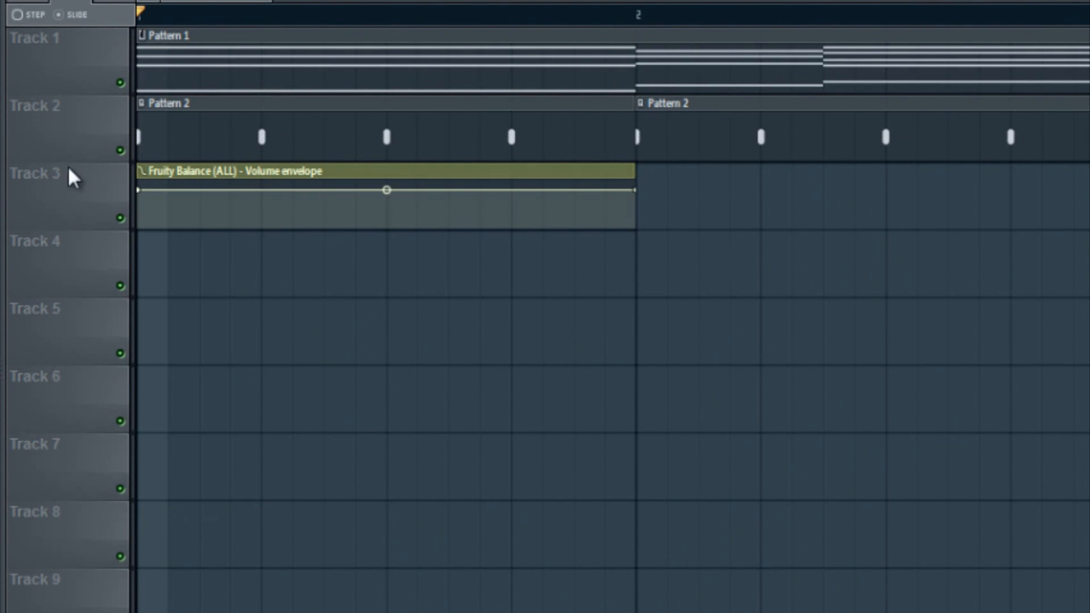
pyautogui.moveTo(143, 191); pyautogui.dragTo(82, 289)
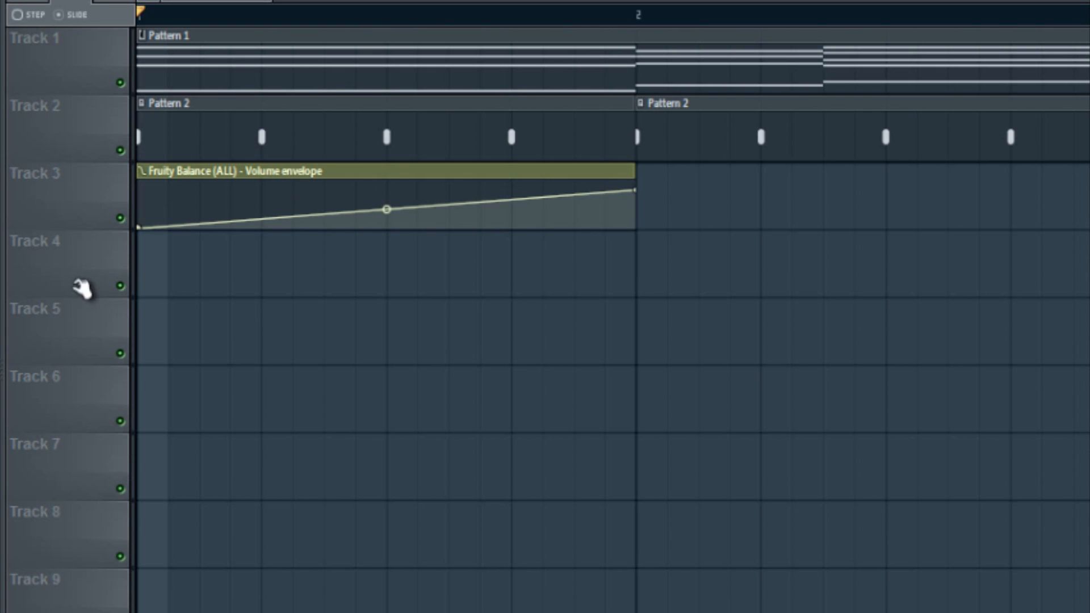
# Add two envelope points at the second kick, pasting the 80% value on the upper one and placing the other at the bottom.
pyautogui.click(267, 196)
pyautogui.rightClick(264, 198)
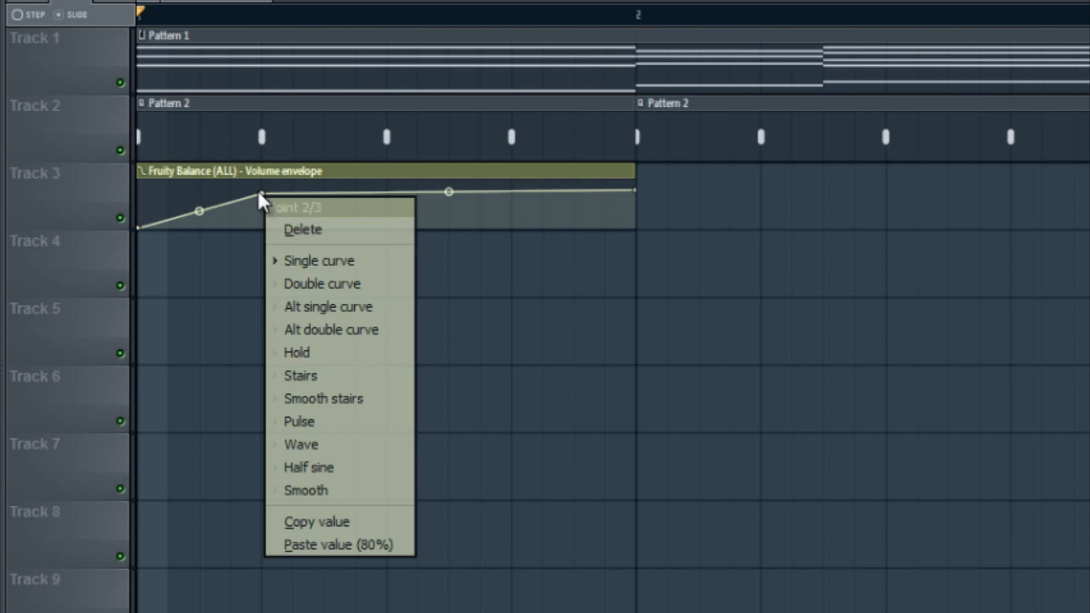
pyautogui.click(334, 545)
pyautogui.click(261, 228)
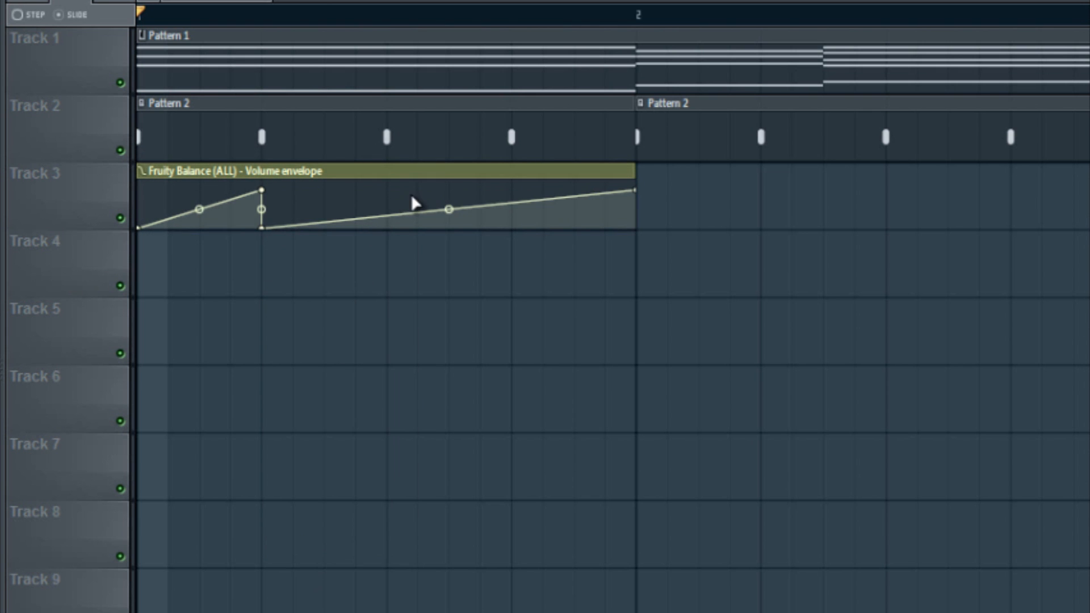
# Add upper and bottom envelope points at the third and fourth kicks, pasting the 80% value on both upper points.
pyautogui.click(392, 195)
pyautogui.click(387, 228)
pyautogui.click(542, 189)
pyautogui.click(525, 228)
pyautogui.rightClick(396, 207)
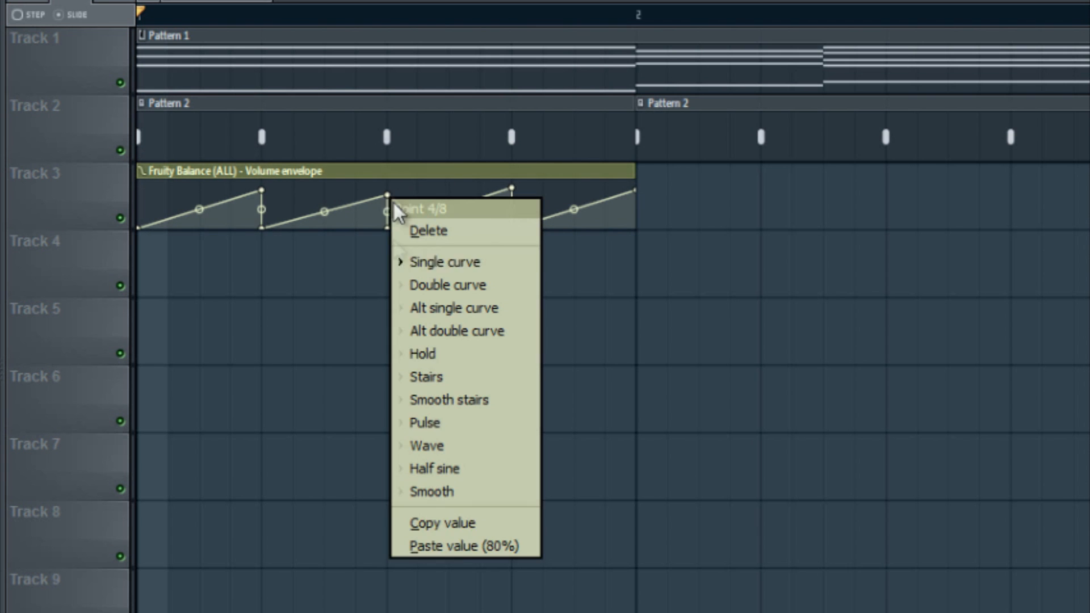
pyautogui.click(467, 547)
pyautogui.rightClick(514, 190)
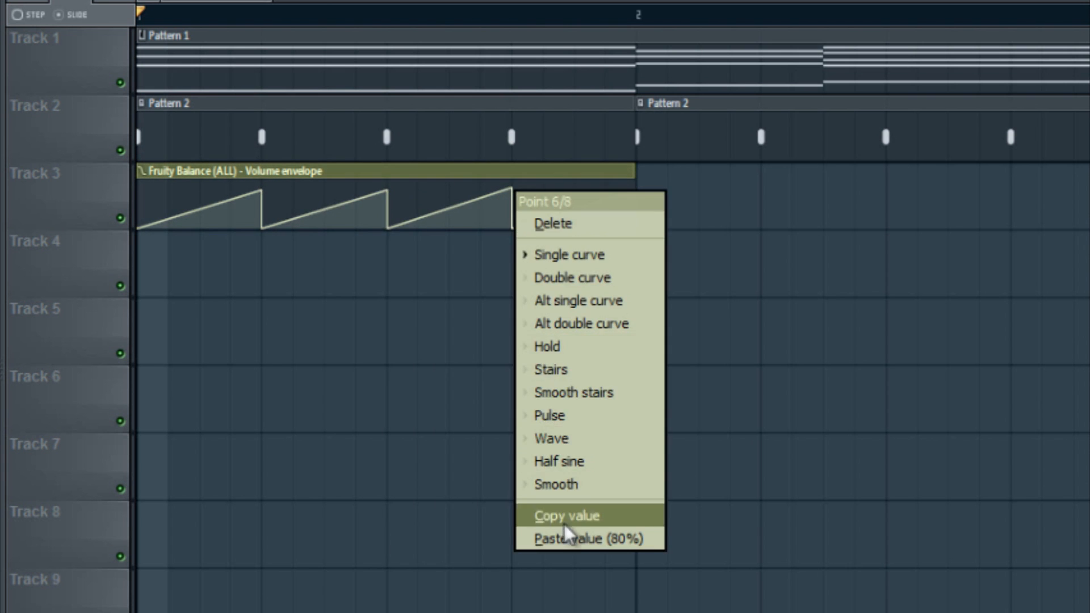
pyautogui.click(568, 538)
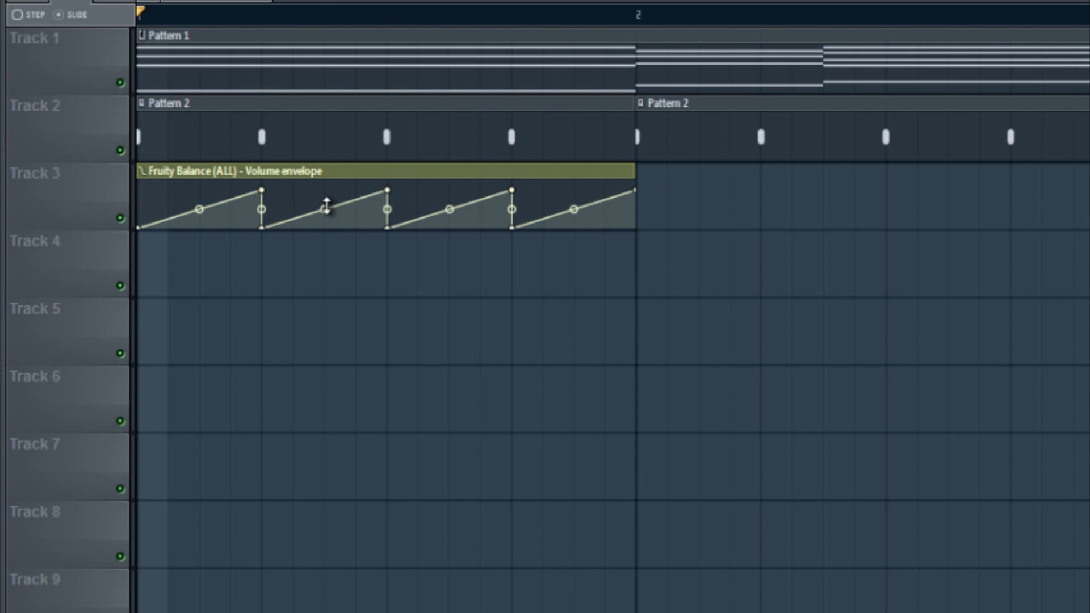
# Bend the four rising ramps of the volume envelope into steep, fast-recovering curves, and audition the ducking.
pyautogui.moveTo(326, 205); pyautogui.dragTo(300, 84)
pyautogui.moveTo(199, 214); pyautogui.dragTo(194, 96)
pyautogui.moveTo(452, 215); pyautogui.dragTo(433, 97)
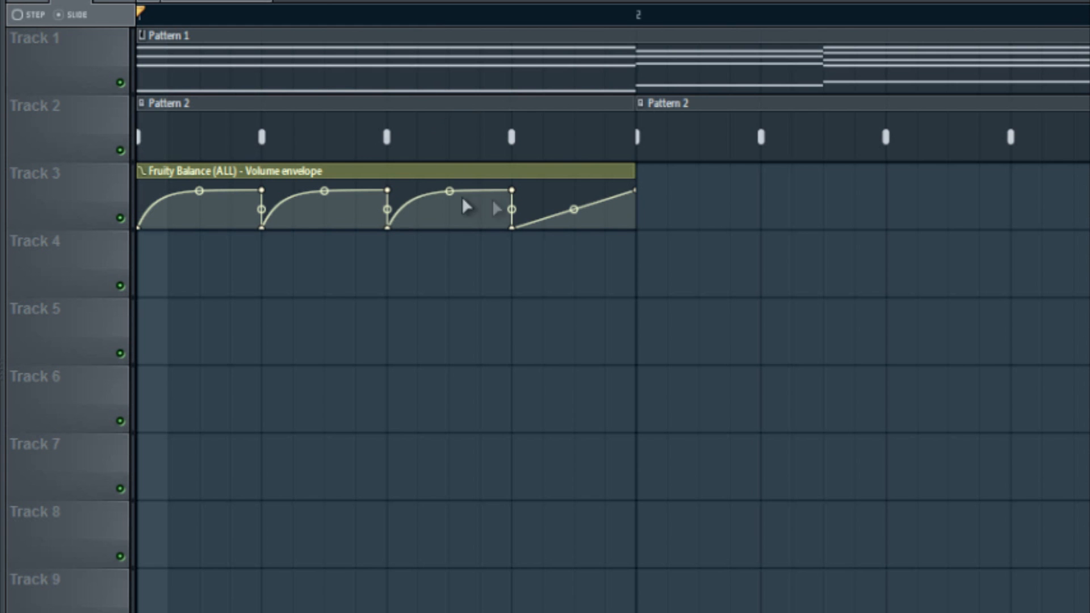
pyautogui.moveTo(577, 211); pyautogui.dragTo(553, 100)
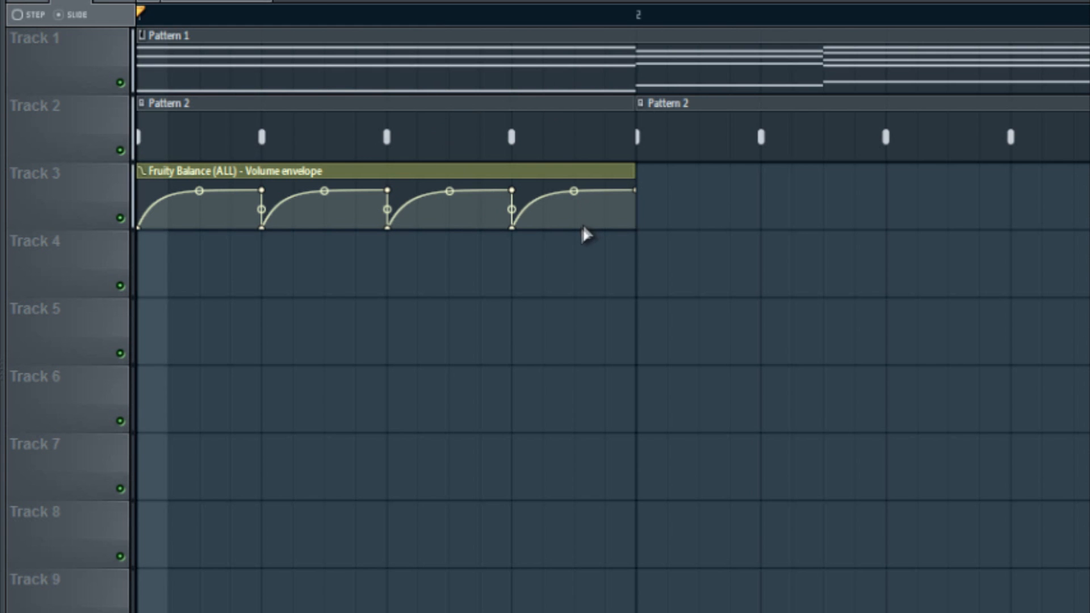
pyautogui.press('space')
pyautogui.press('space')
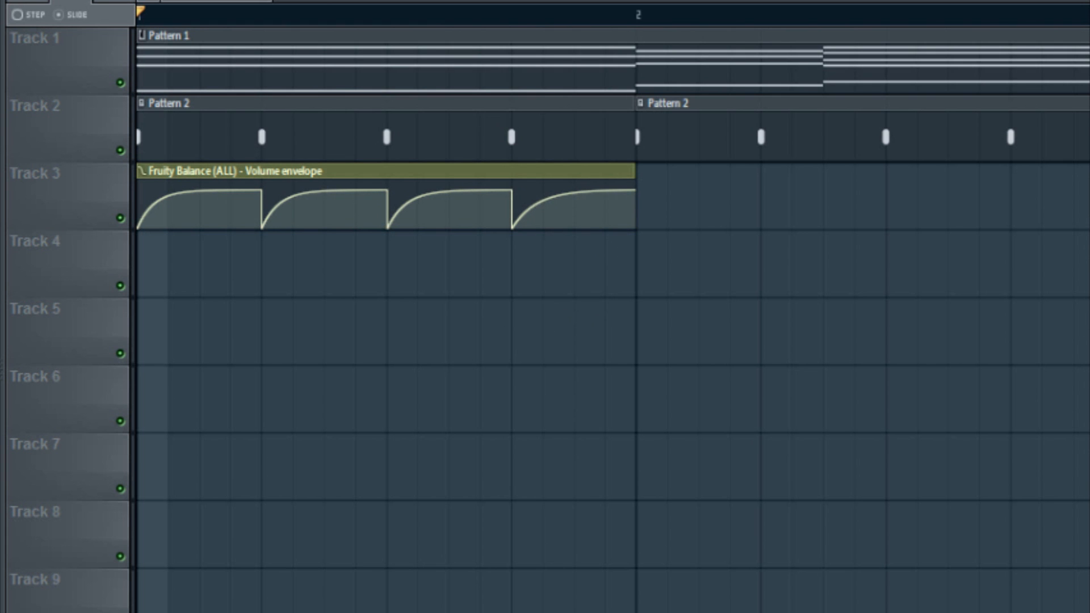
# Soften the volume envelope's curve tensions for a slower recovery, and fine-tune the first three curves to match.
pyautogui.moveTo(451, 194); pyautogui.dragTo(454, 231)
pyautogui.moveTo(325, 192); pyautogui.dragTo(328, 247)
pyautogui.moveTo(200, 191)
pyautogui.mouseDown()
pyautogui.moveTo(199, 227)
pyautogui.moveTo(201, 199)
pyautogui.mouseUp()
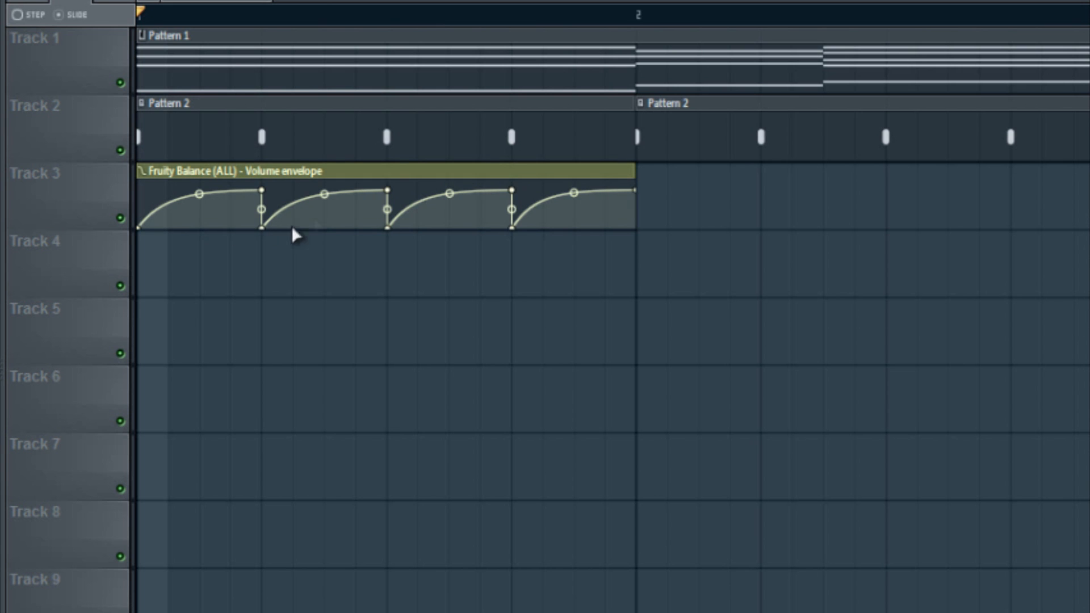
pyautogui.moveTo(191, 197)
pyautogui.mouseDown()
pyautogui.moveTo(189, 168)
pyautogui.moveTo(195, 179)
pyautogui.mouseUp()
pyautogui.moveTo(323, 198); pyautogui.dragTo(324, 190)
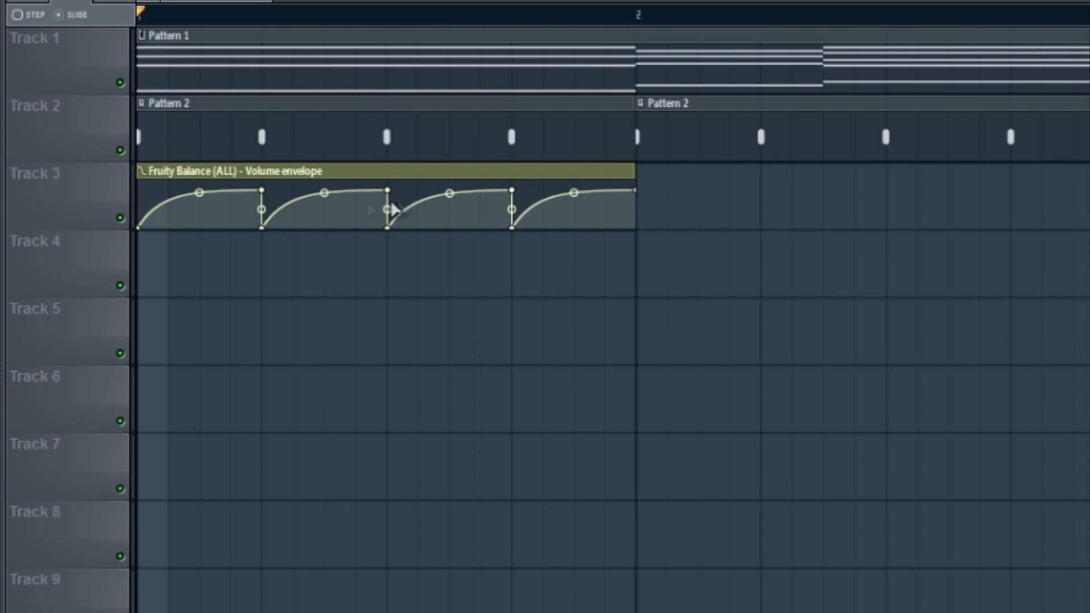
pyautogui.moveTo(444, 196); pyautogui.dragTo(445, 184)
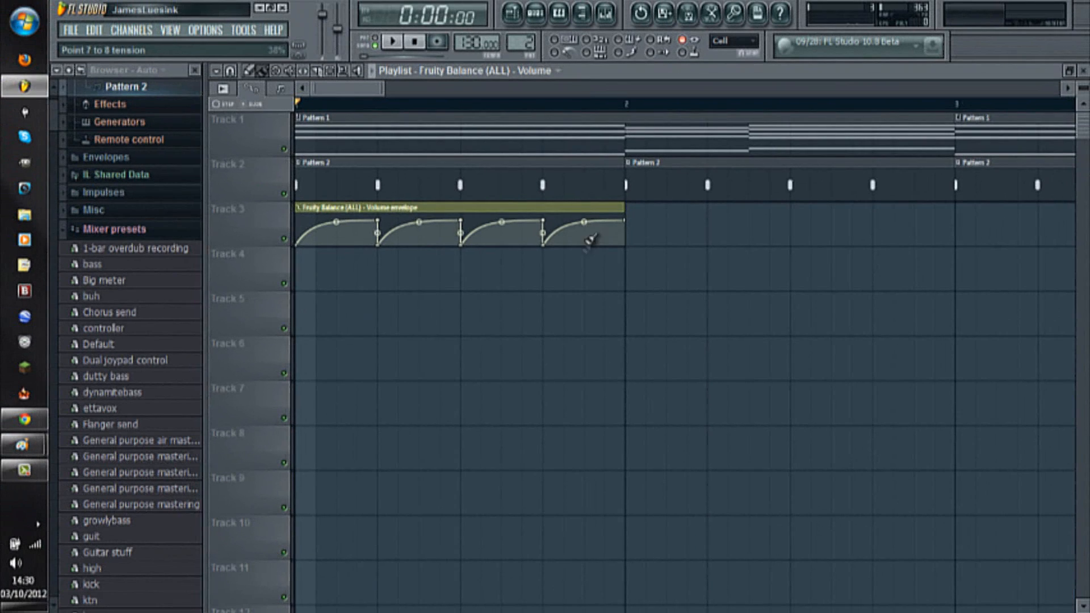
# Paint copies of the one-bar volume automation clip on Track 3 across bars 2 to 8, and audition the arrangement.
pyautogui.scroll(-2, 581, 241)
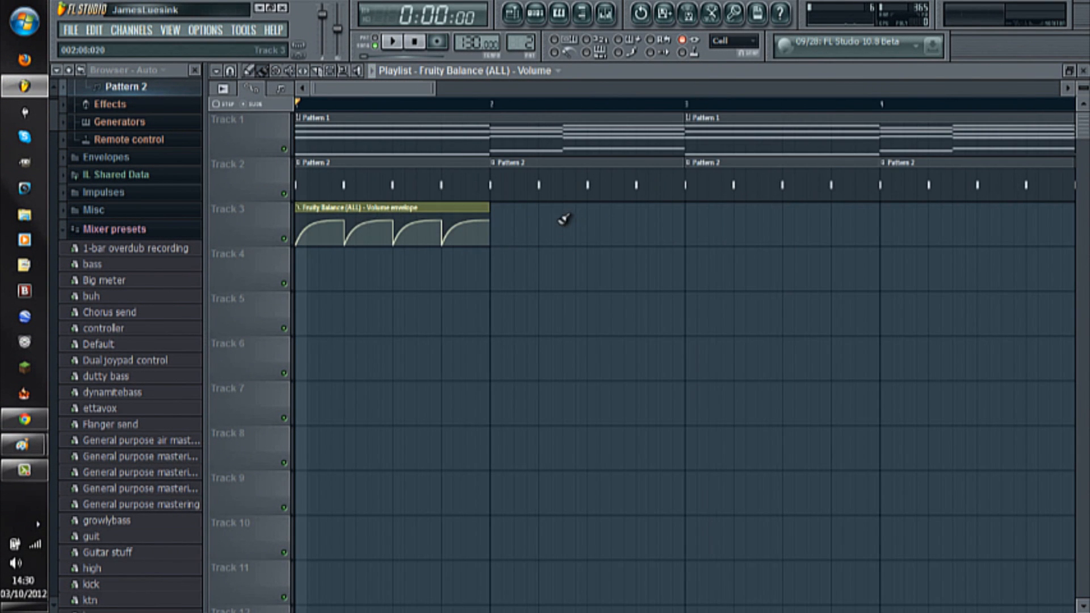
pyautogui.moveTo(498, 214)
pyautogui.mouseDown()
pyautogui.moveTo(689, 212)
pyautogui.moveTo(937, 231)
pyautogui.mouseUp()
pyautogui.scroll(-2, 694, 270)
pyautogui.scroll(-1, 653, 267)
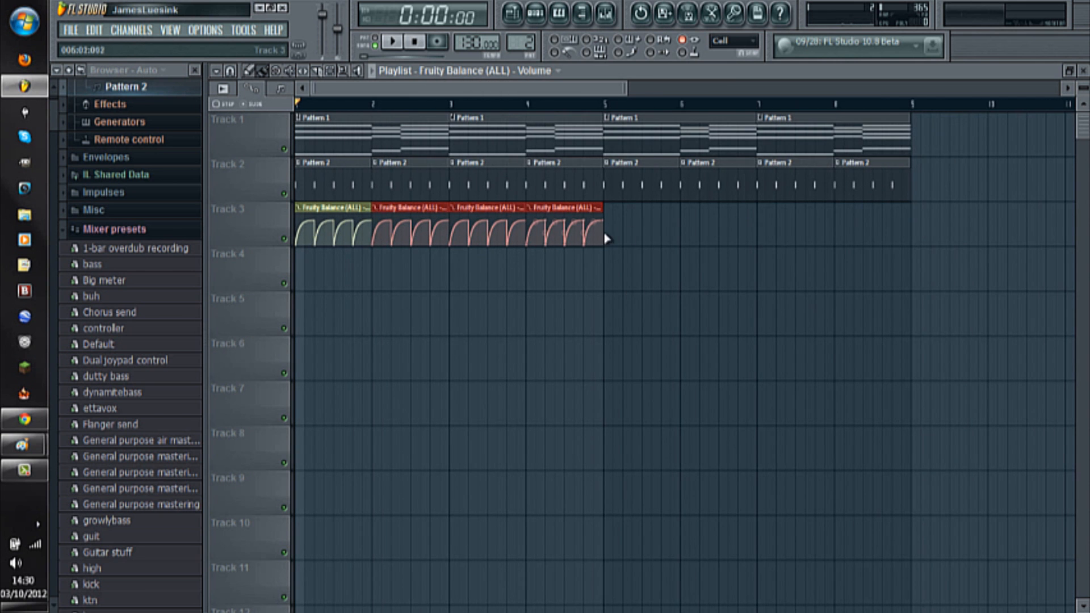
pyautogui.moveTo(613, 227); pyautogui.dragTo(874, 221)
pyautogui.press('space')
pyautogui.press('space')
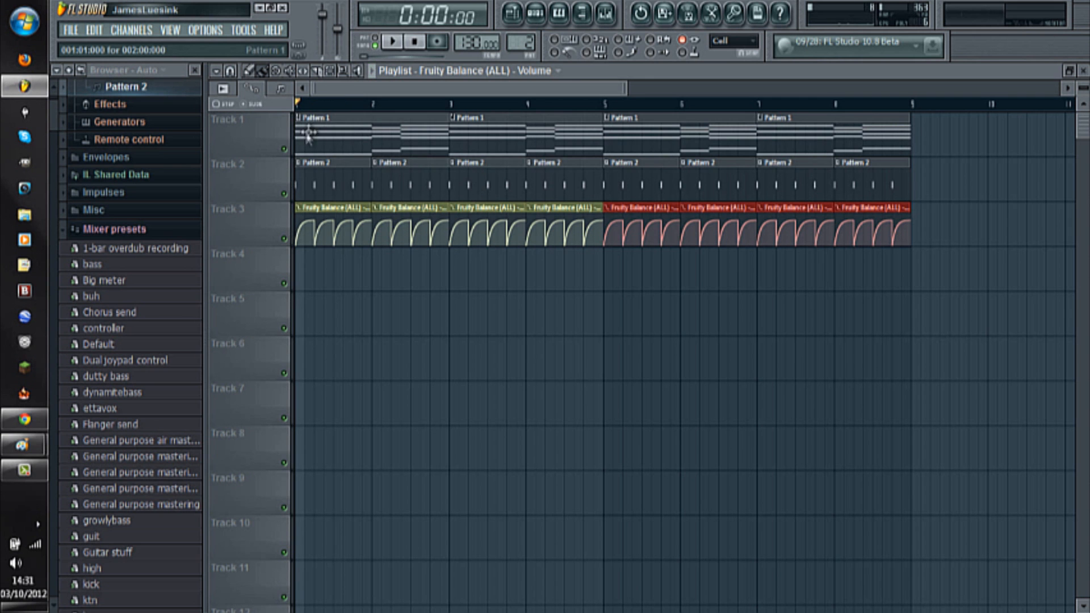
# Move all playlist clips to start at bar 9, and paint four Pattern 2 clips on Track 2 in bars 1 to 4.
pyautogui.moveTo(299, 132); pyautogui.dragTo(1003, 284)
pyautogui.moveTo(365, 138); pyautogui.dragTo(958, 118)
pyautogui.keyDown('ctrl'); pyautogui.click(823, 219); pyautogui.keyUp('ctrl')
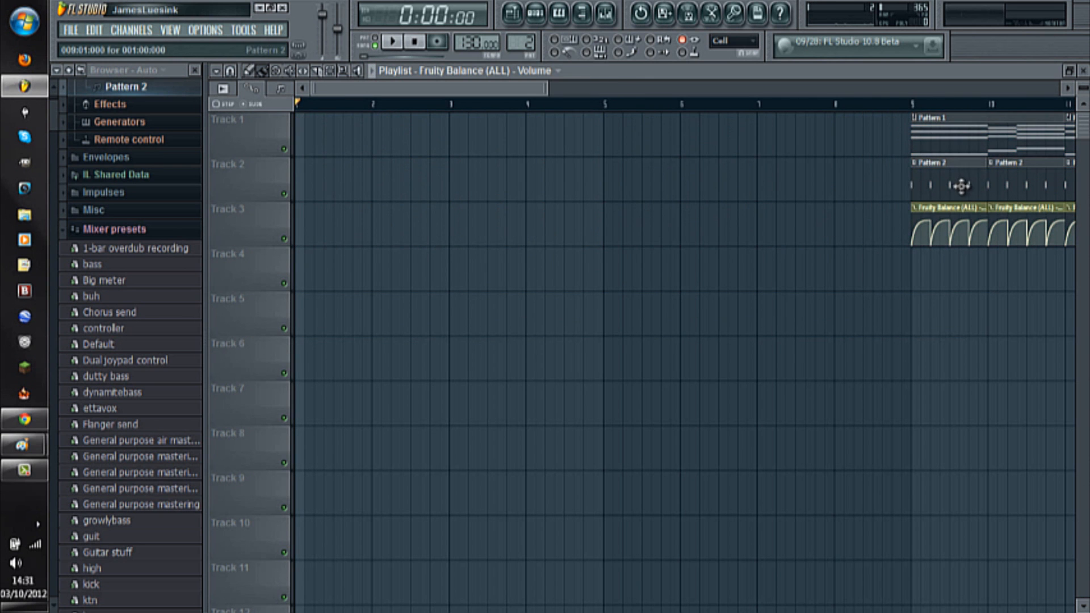
pyautogui.click(960, 186)
pyautogui.moveTo(313, 166); pyautogui.dragTo(589, 182)
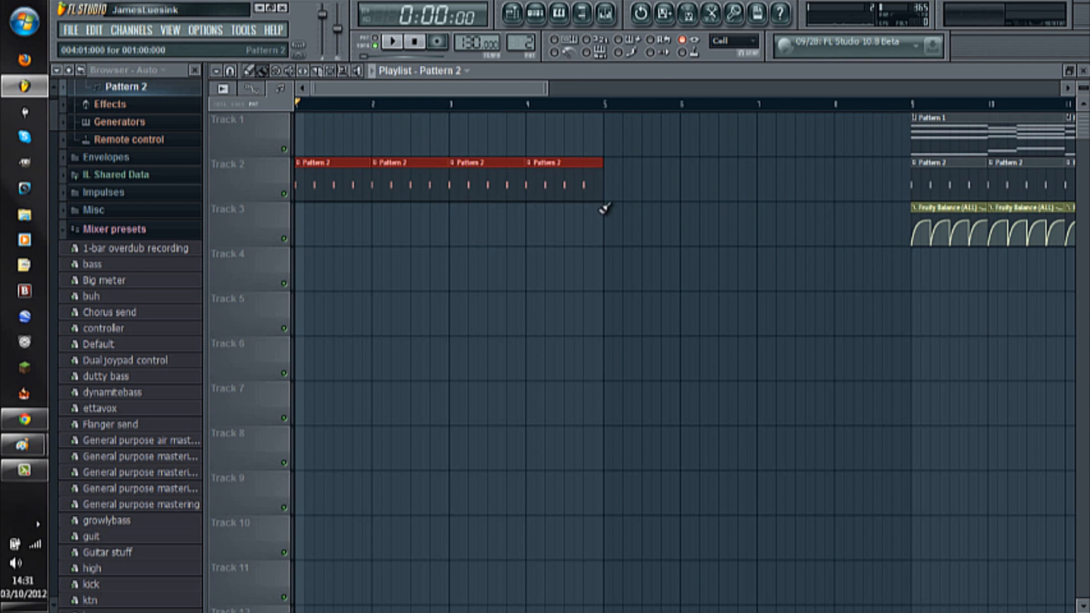
pyautogui.scroll(-4, 623, 195)
pyautogui.moveTo(499, 183); pyautogui.dragTo(642, 181)
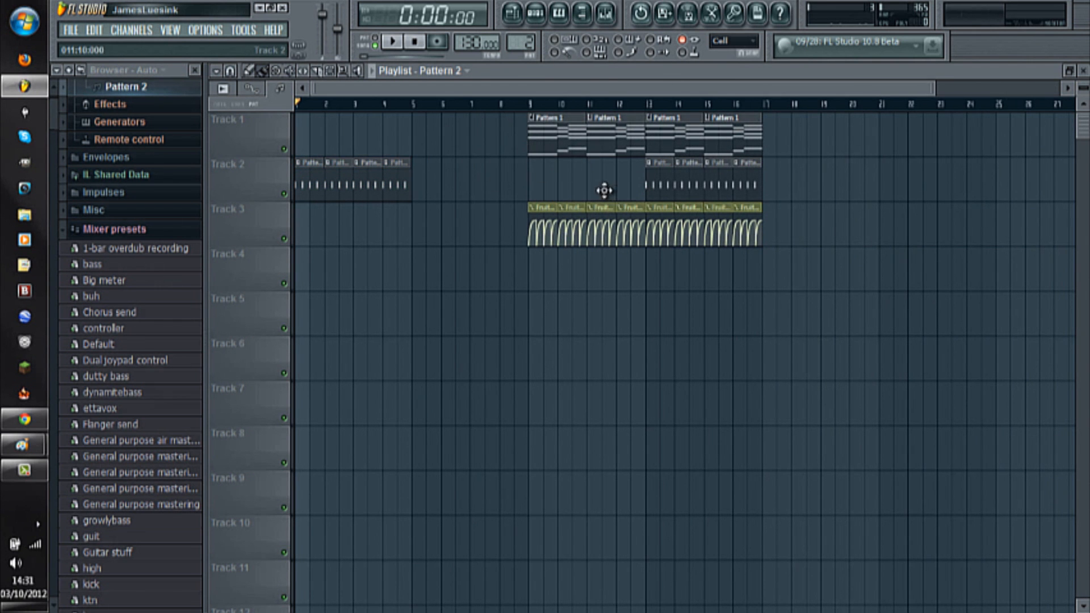
pyautogui.hotkey('ctrl', 'z')
# Move the whole block of clips starting at bar 9 back to bar 5, and deselect it.
pyautogui.moveTo(505, 134); pyautogui.dragTo(933, 272)
pyautogui.moveTo(736, 145); pyautogui.dragTo(616, 151)
pyautogui.click(301, 219)
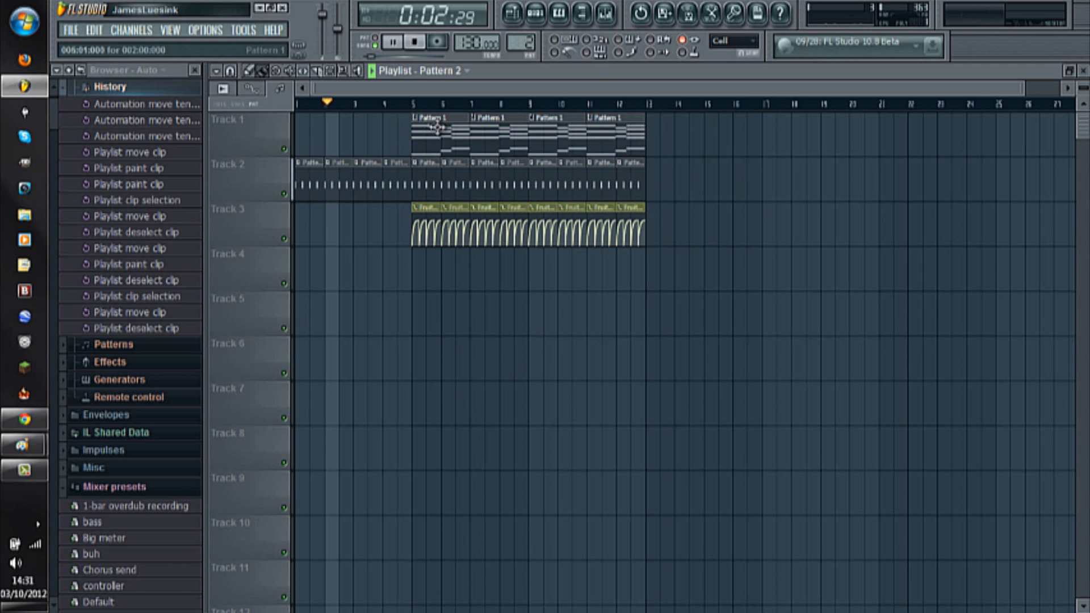
# Audition the arrangement from bar 4 through the entry of the ducked chords, and stop playback.
pyautogui.press('space')
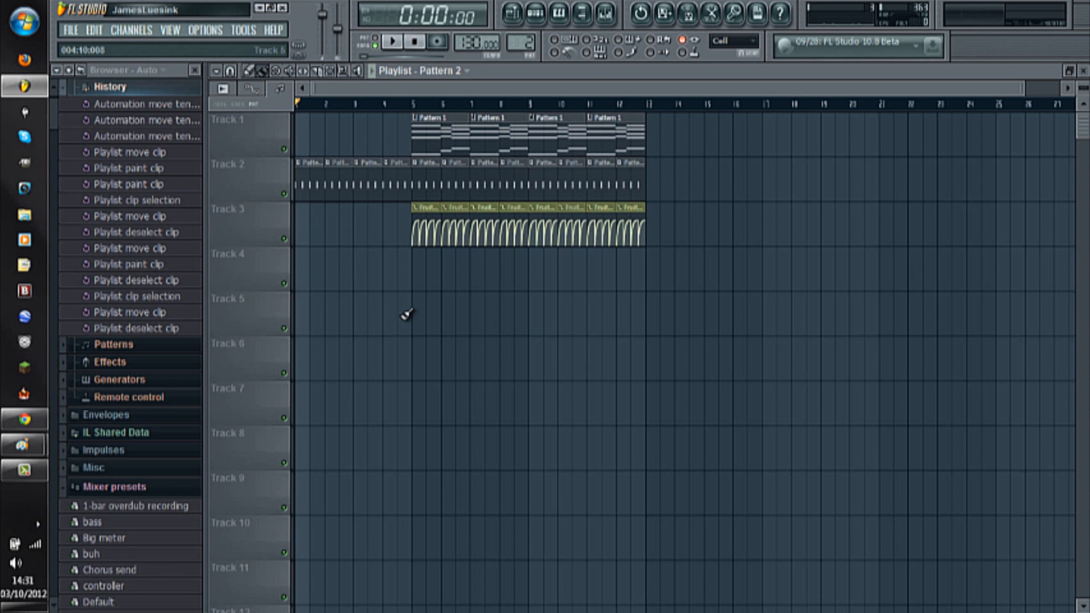
pyautogui.click(385, 104)
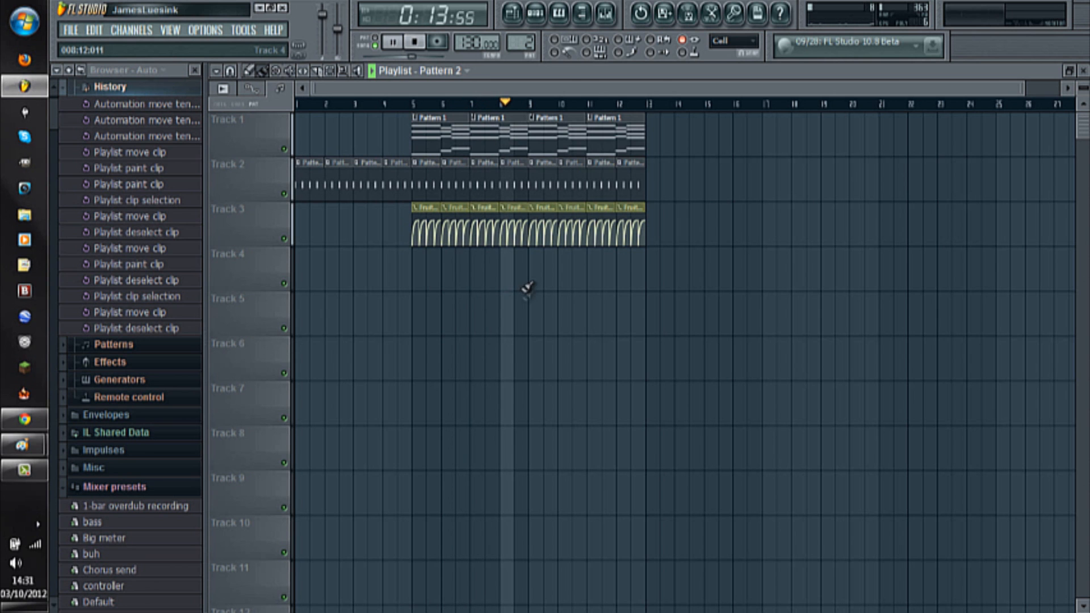
pyautogui.press('space')
# Open the mixer over the playlist to show the ALL track's effects.
pyautogui.scroll(-1, 482, 289)
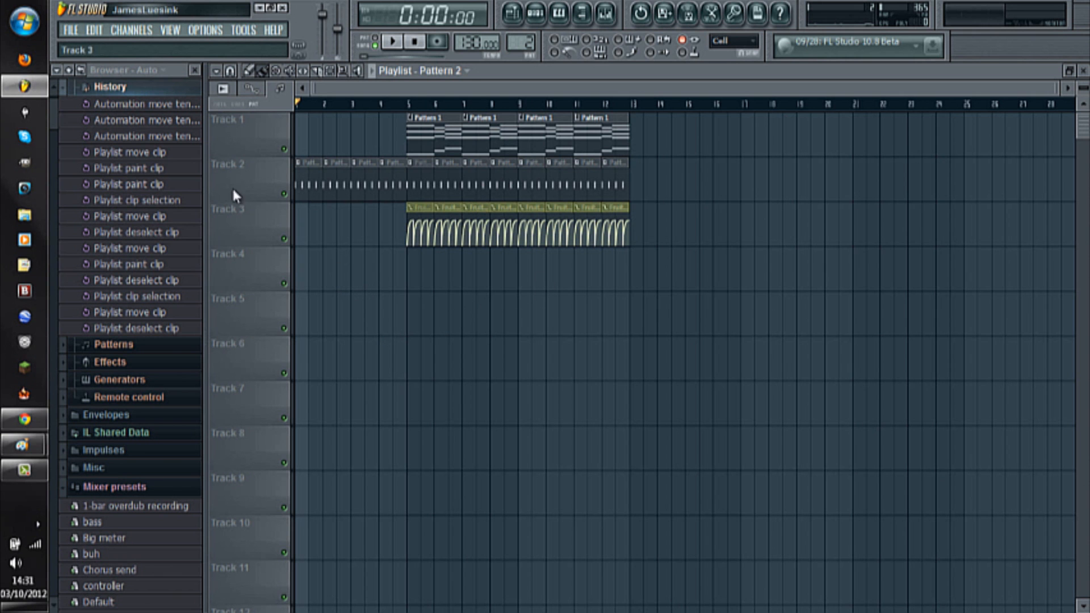
pyautogui.scroll(2, 287, 204)
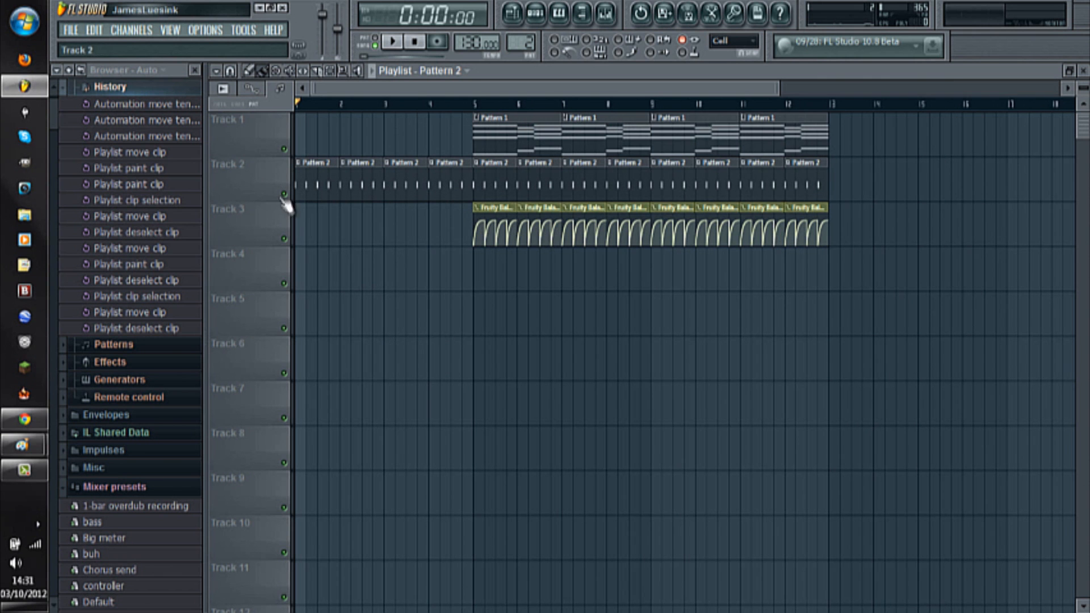
pyautogui.click(620, 12)
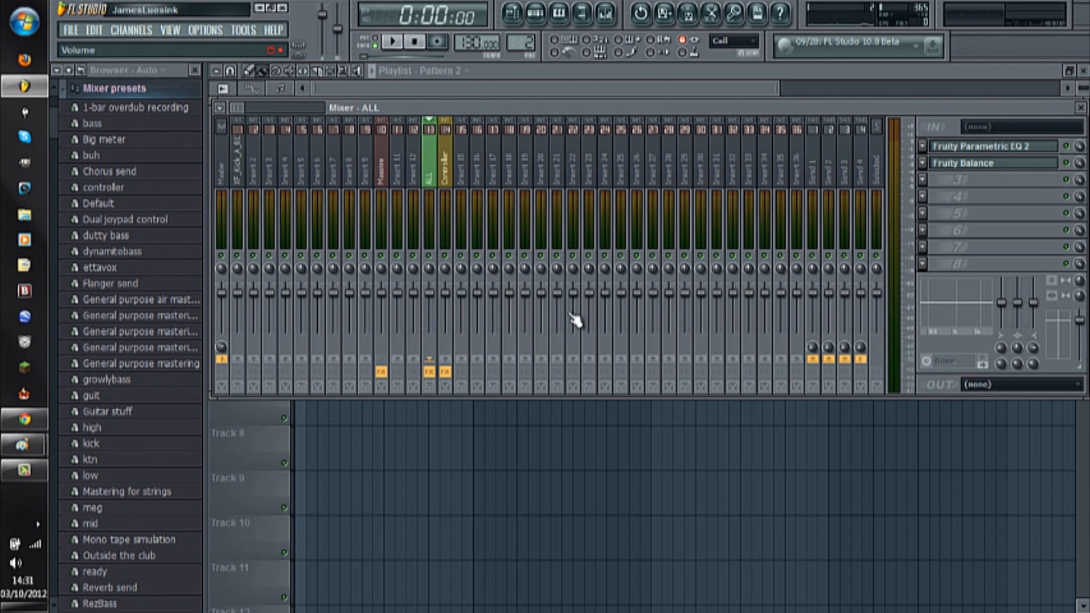